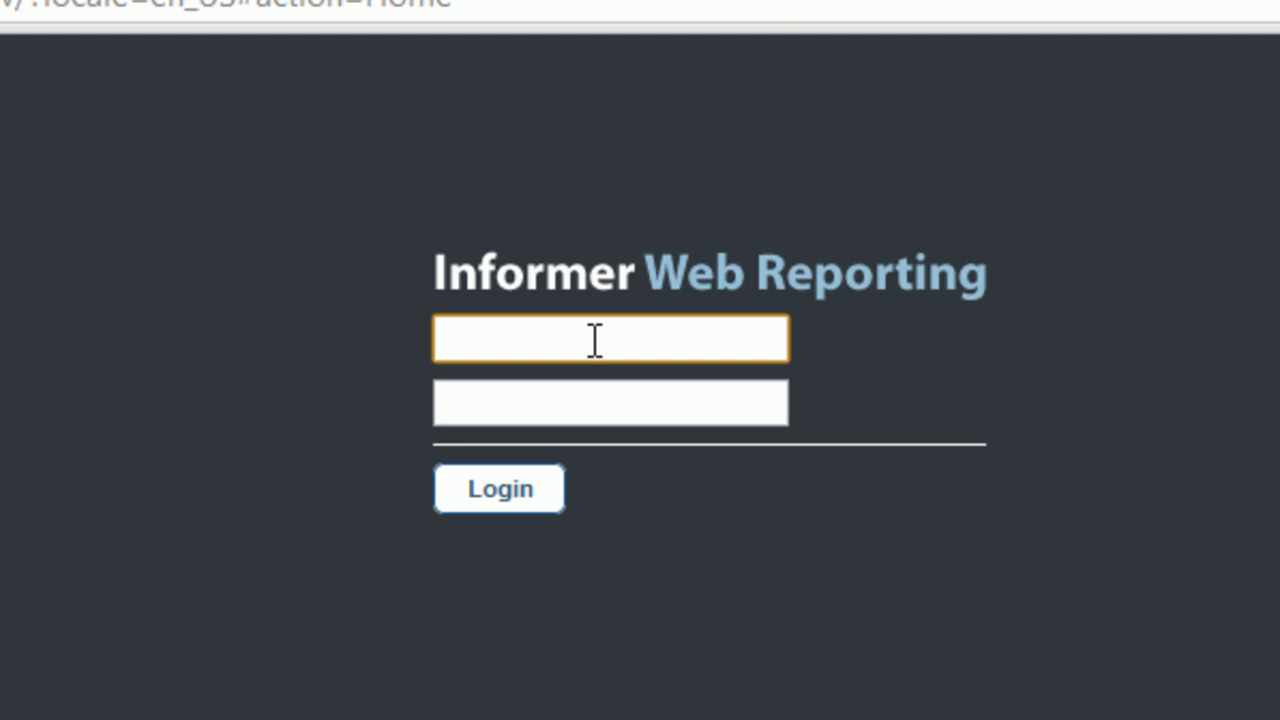
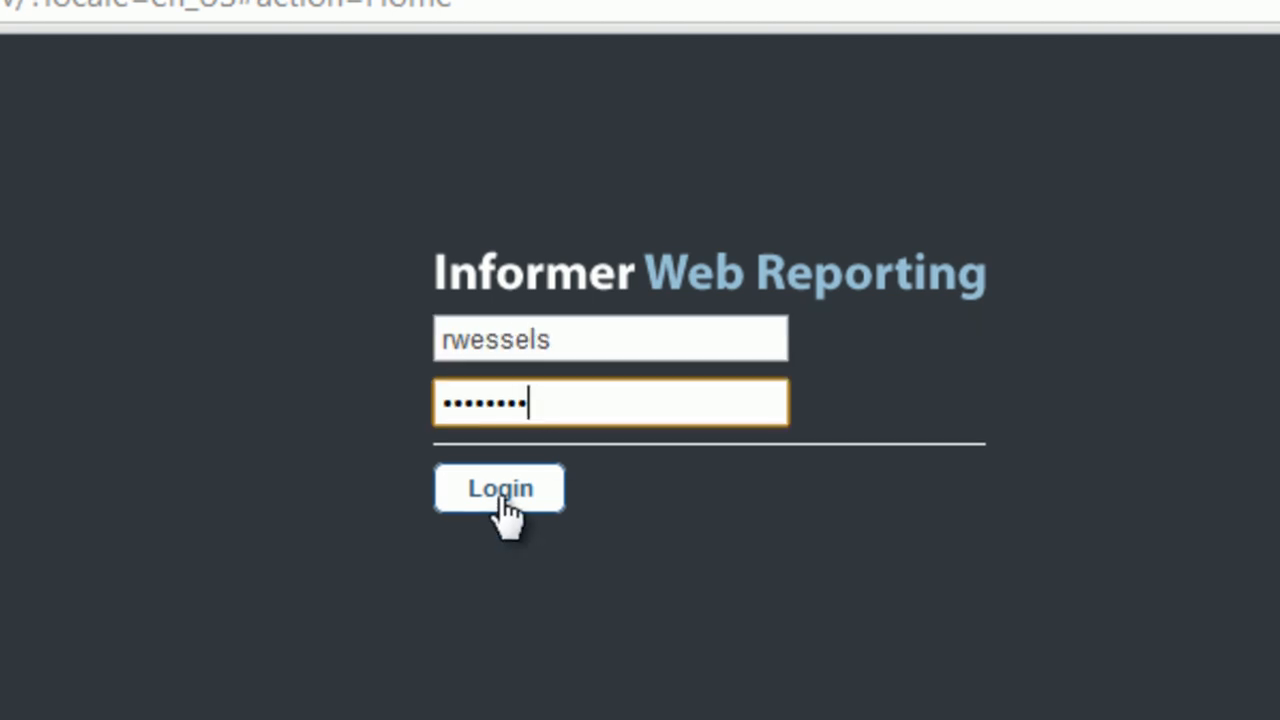
Step: Log in to Informer Web Reporting with the username and password
click(504, 500)
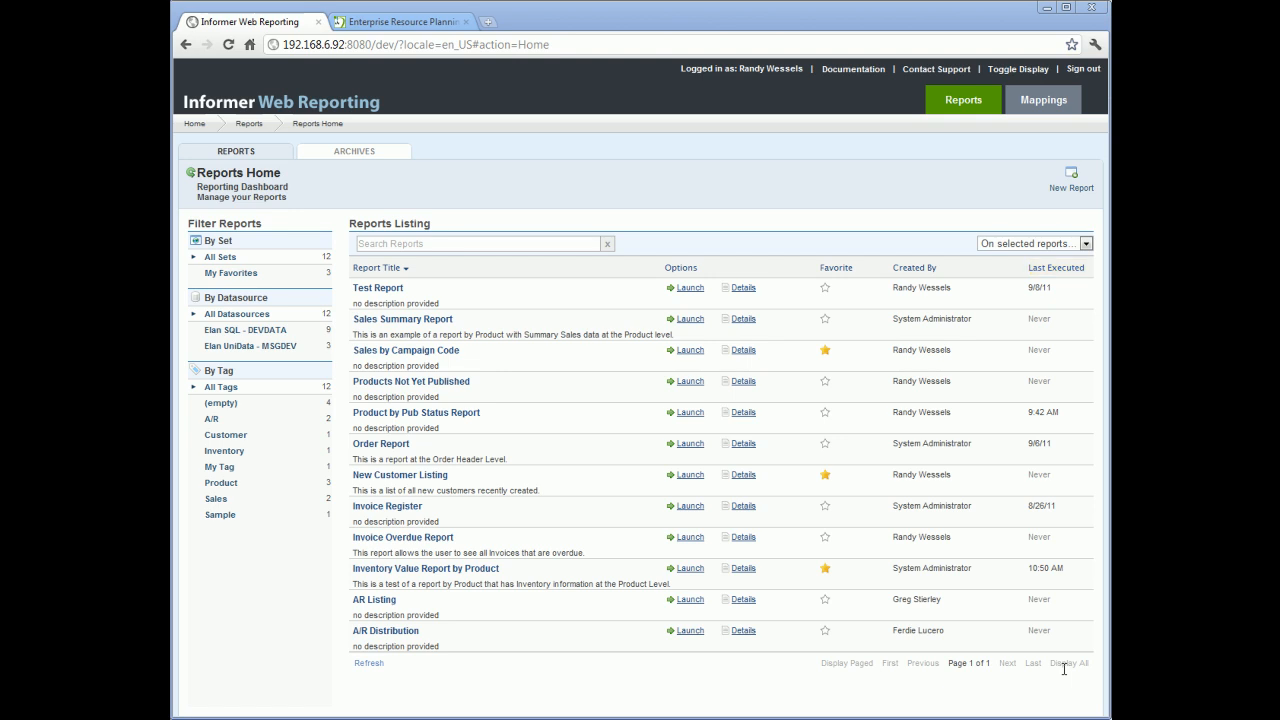
Step: Mark Test Report as a favorite in the reports listing
click(379, 269)
click(379, 269)
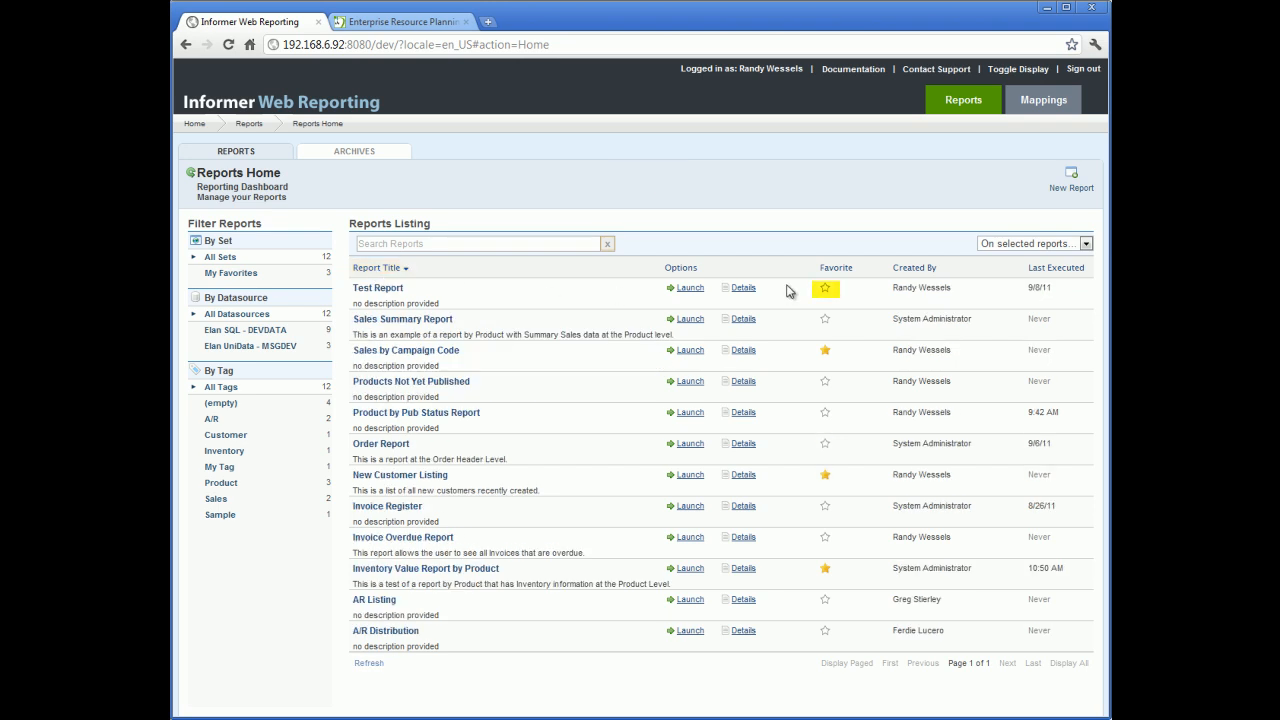
click(826, 289)
Step: Select the reports from Sales by Campaign Code through Order Report and open the actions list for selected reports
click(509, 368)
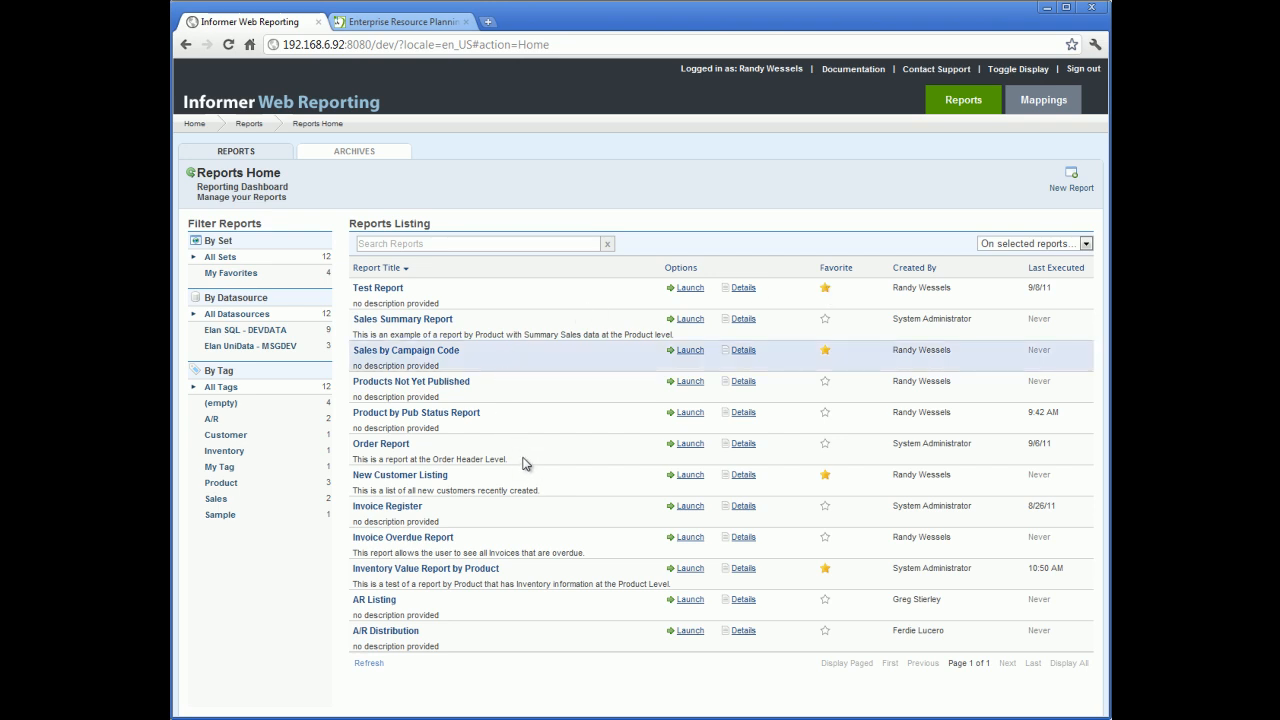
shift+click(526, 463)
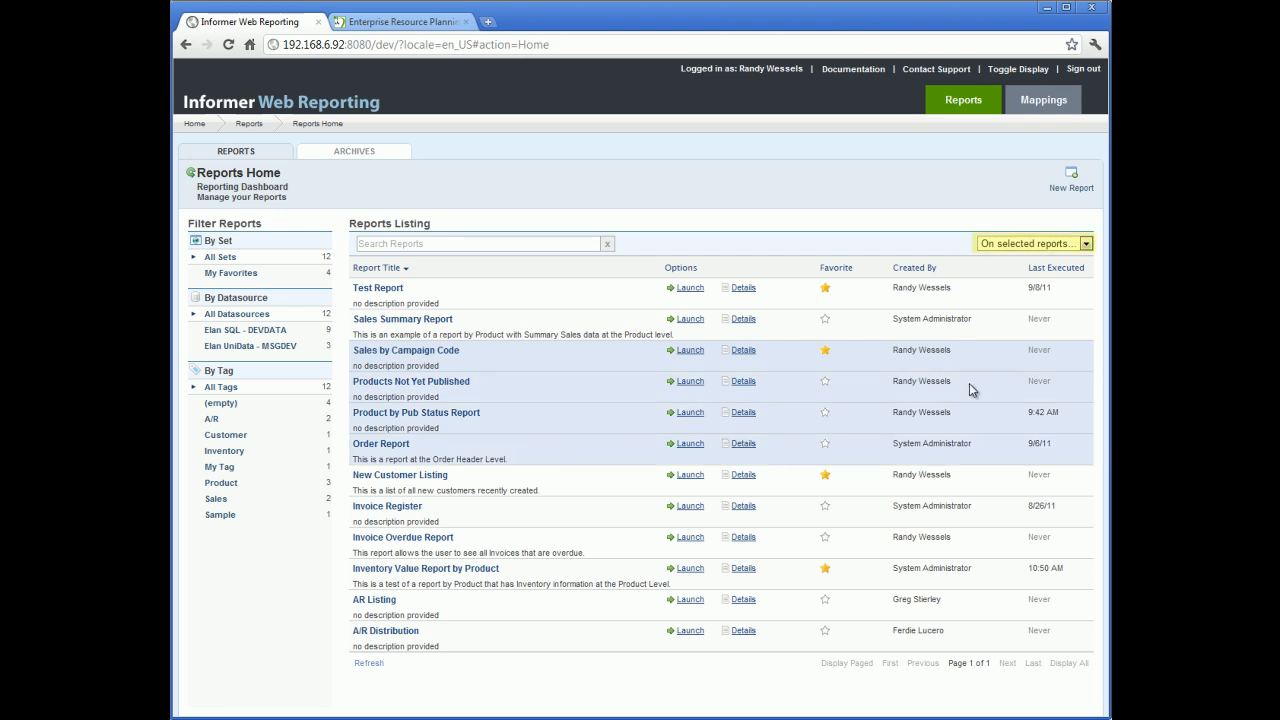
click(1087, 244)
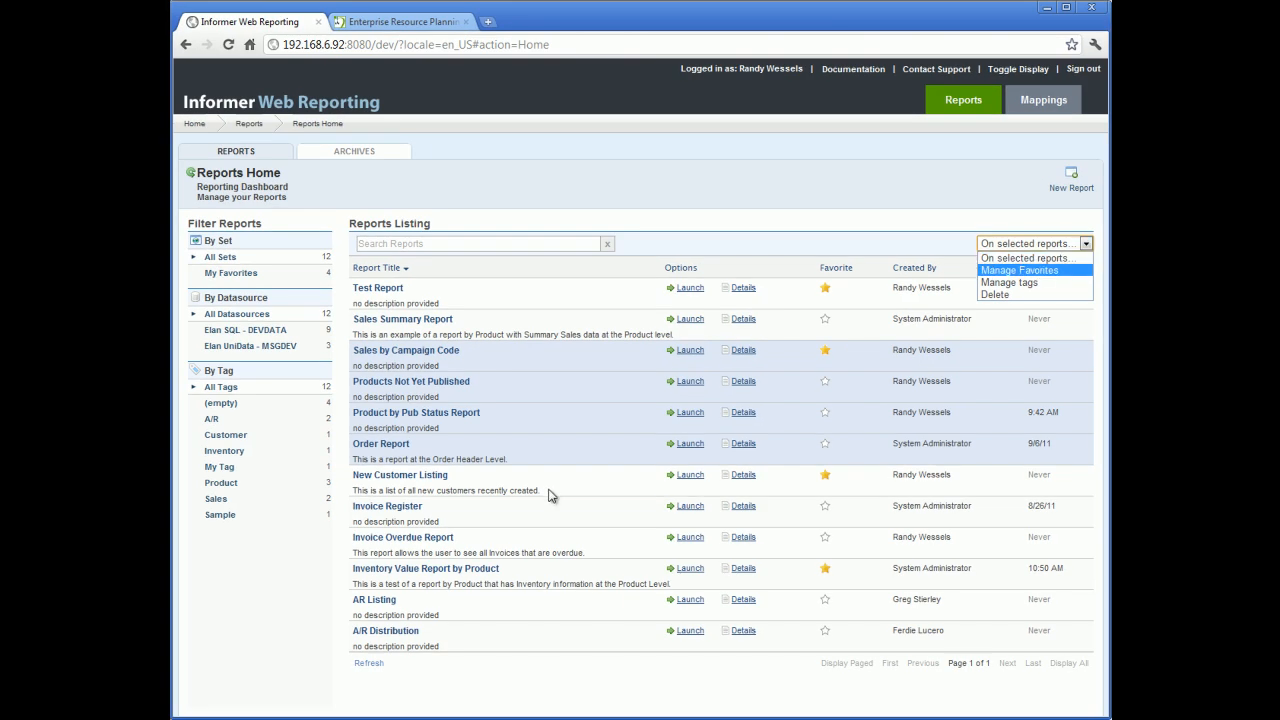
click(548, 492)
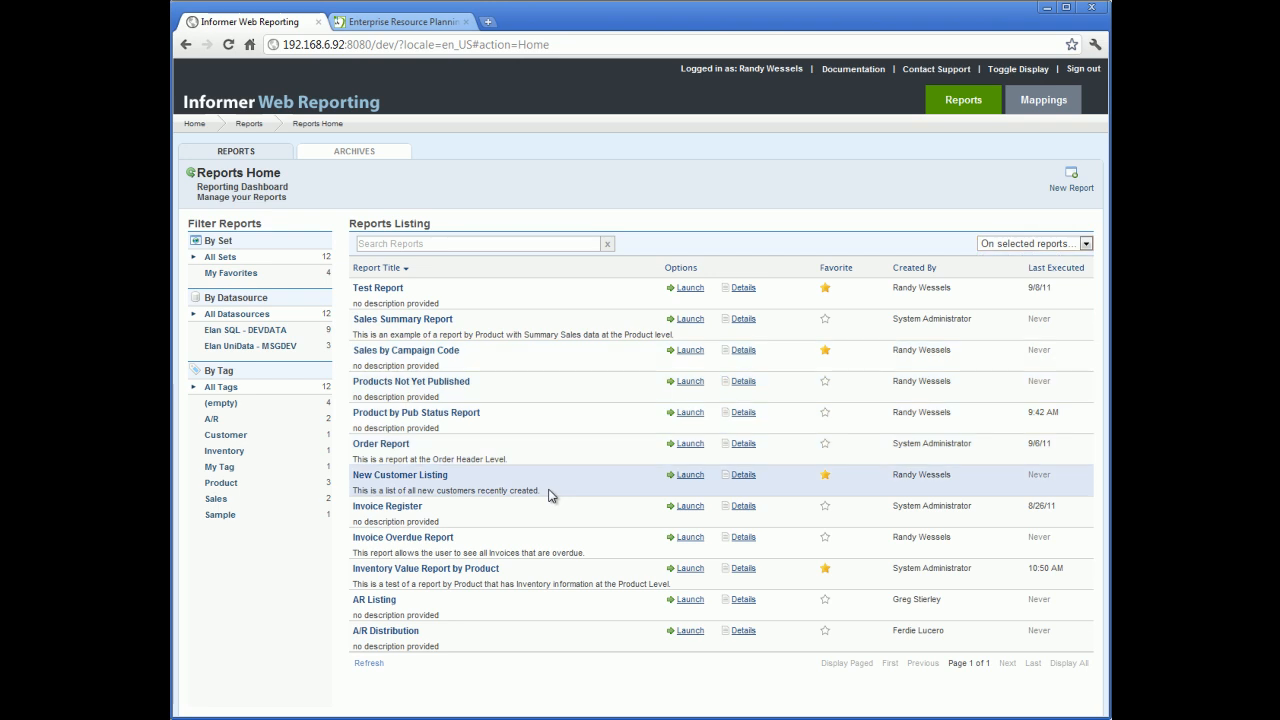
Step: Search the reports listing for cust and clear the search
click(425, 241)
text(cust)
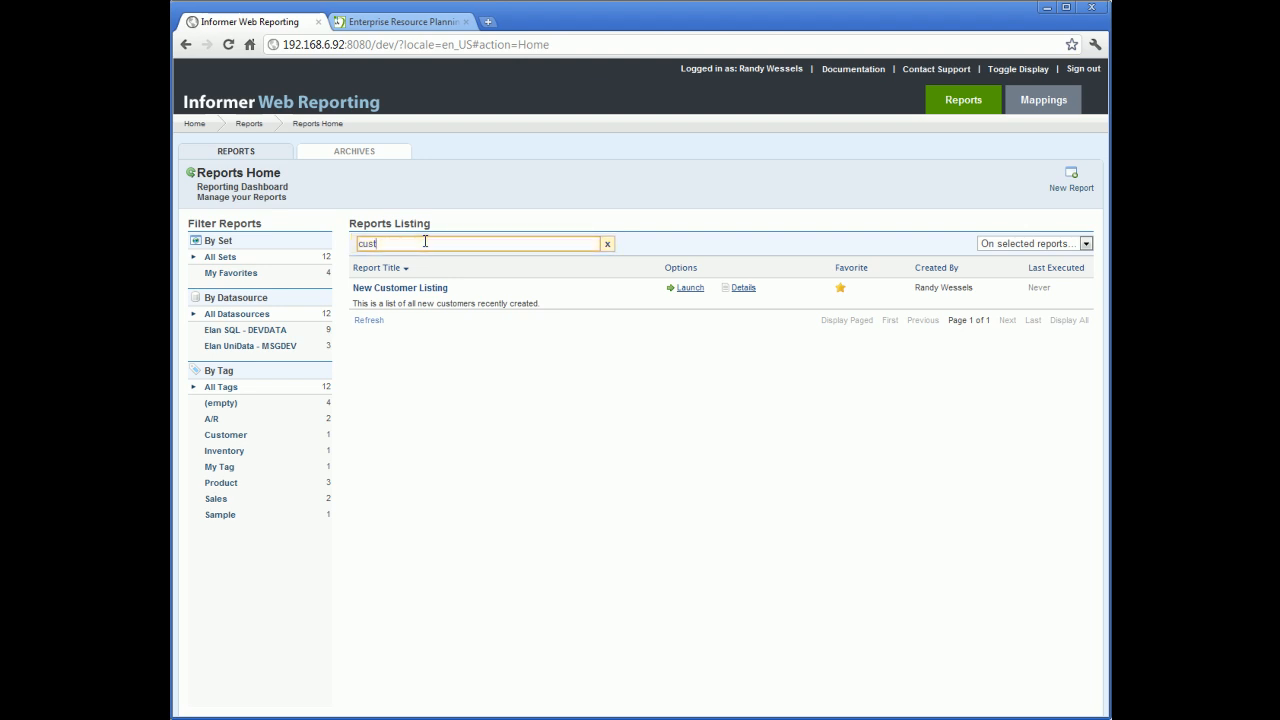
click(607, 244)
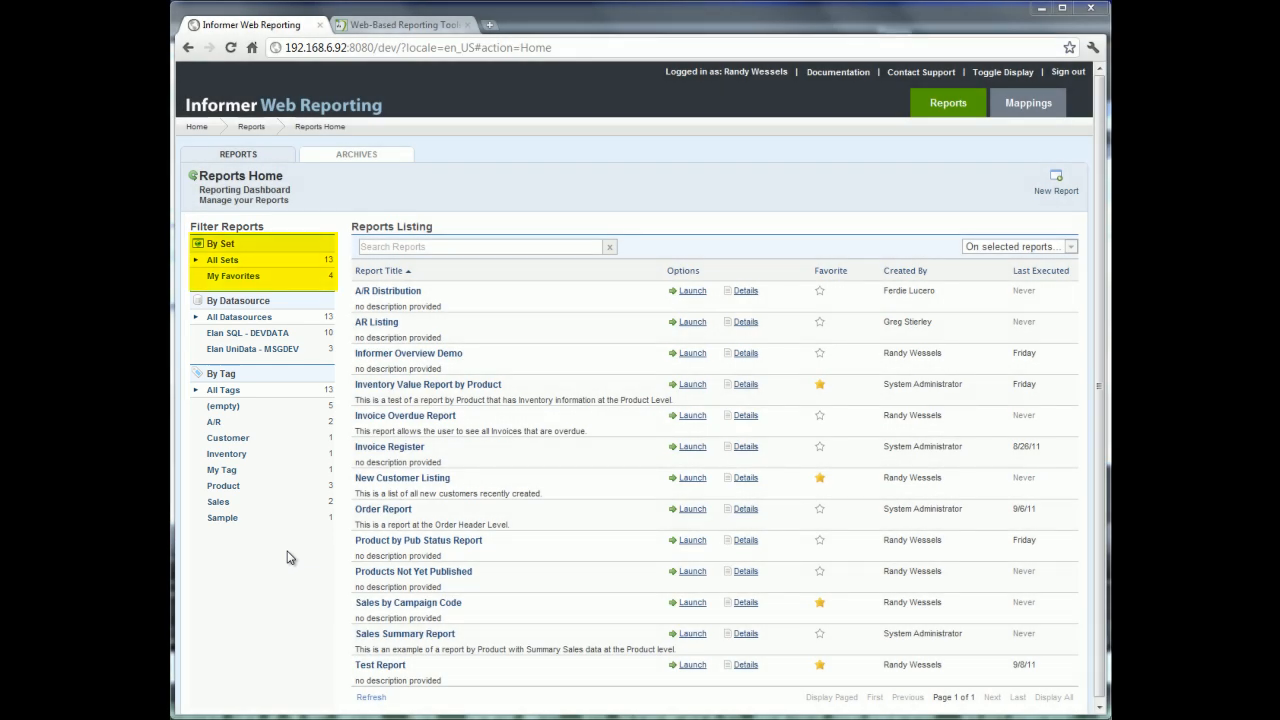
Step: Filter the reports listing by My Favorites and by the Inventory tag, resetting each filter
click(238, 278)
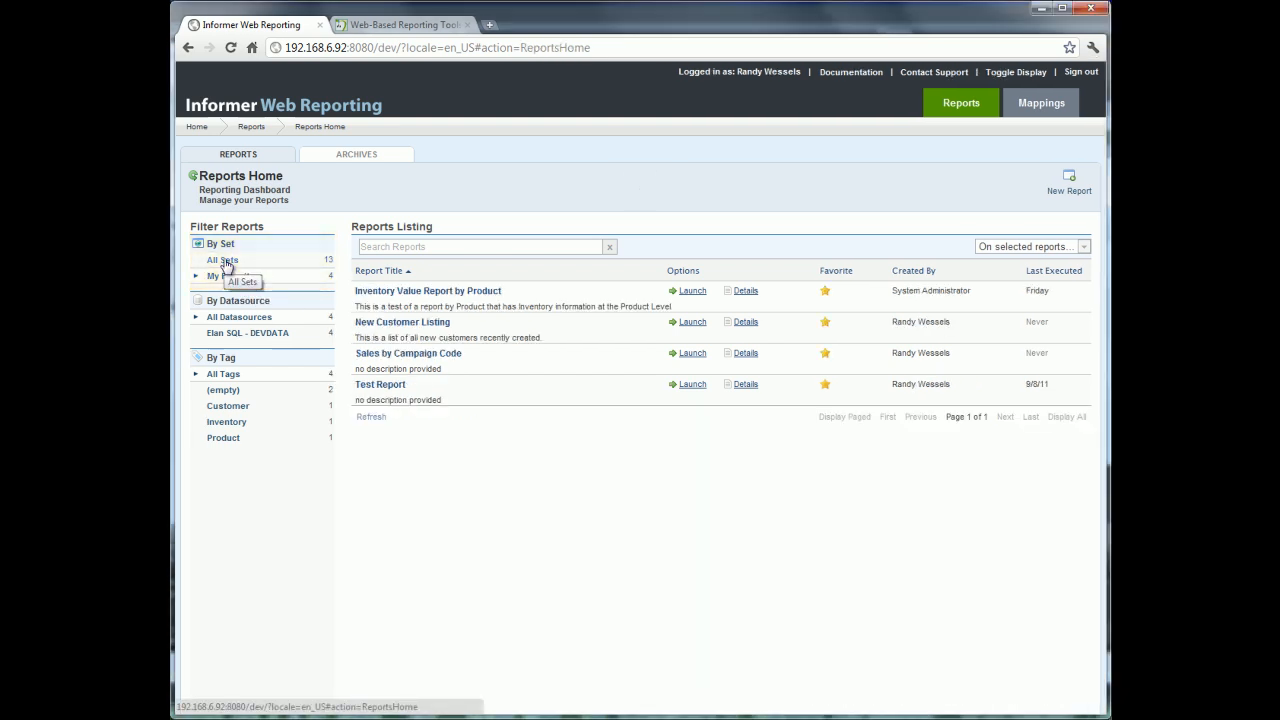
click(222, 260)
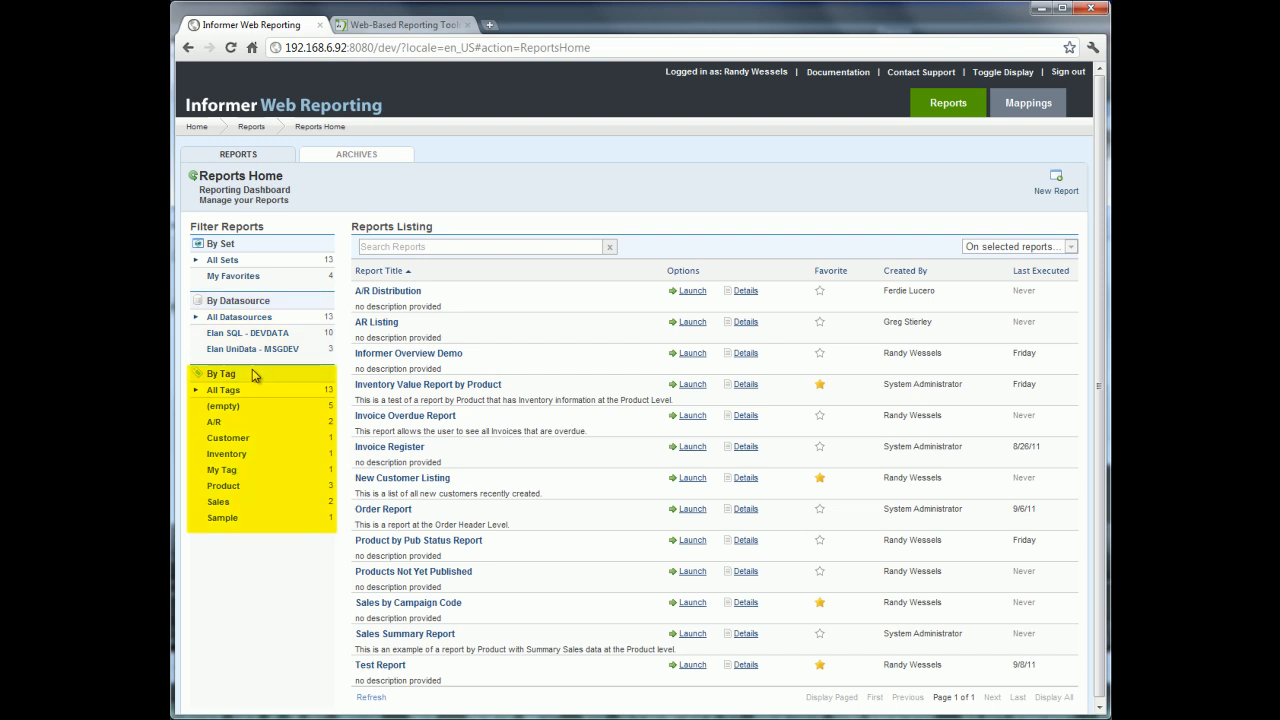
click(228, 456)
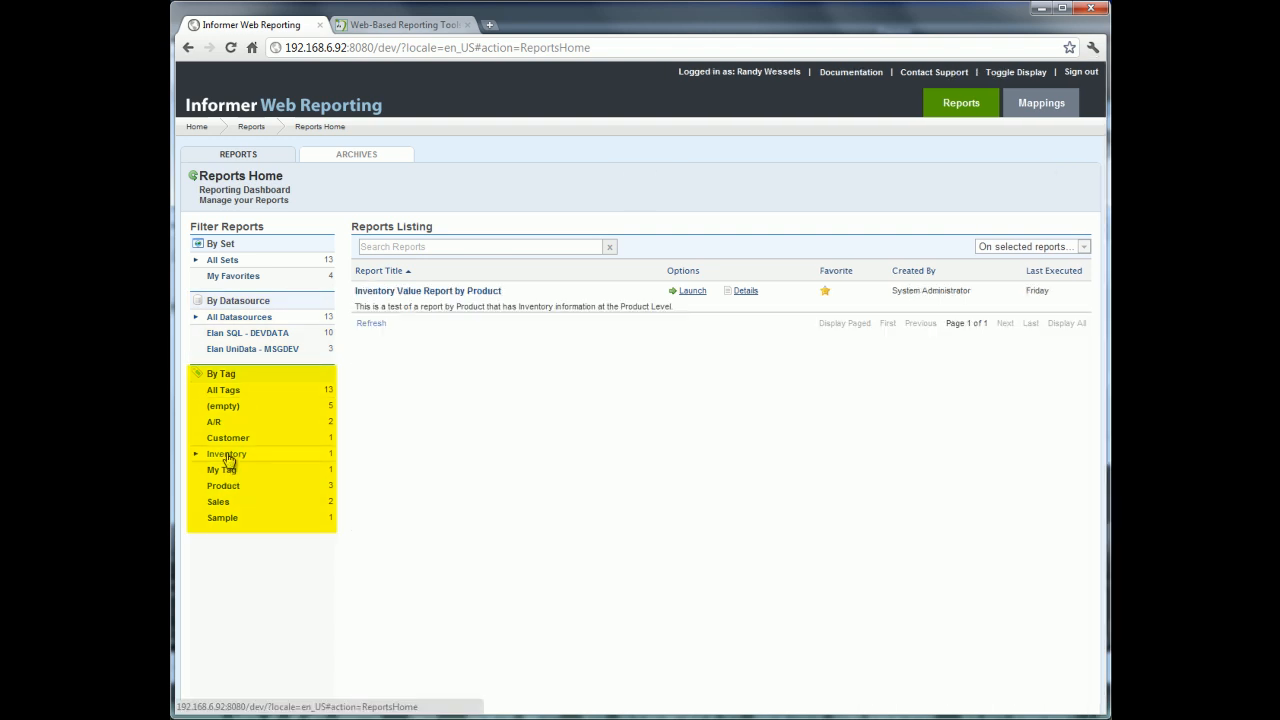
click(224, 390)
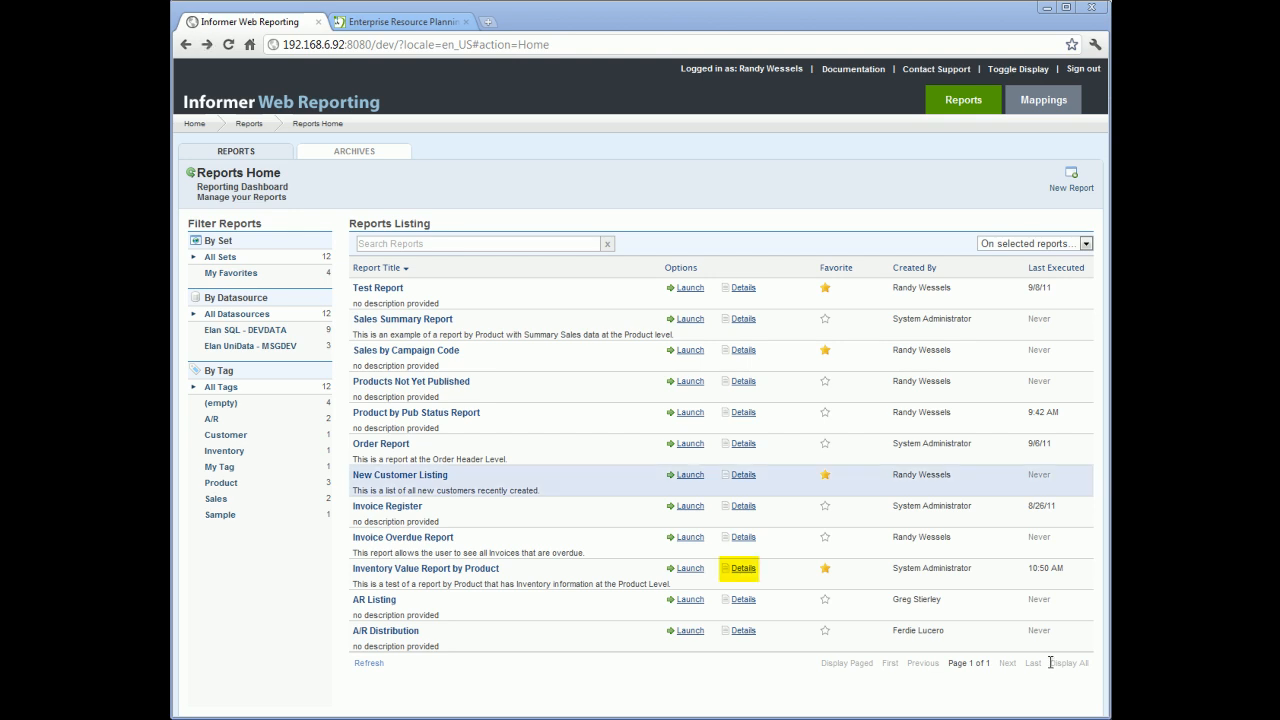
Step: Open the details of Inventory Value Report by Product and launch it from the Data tab without runtime parameters
click(744, 570)
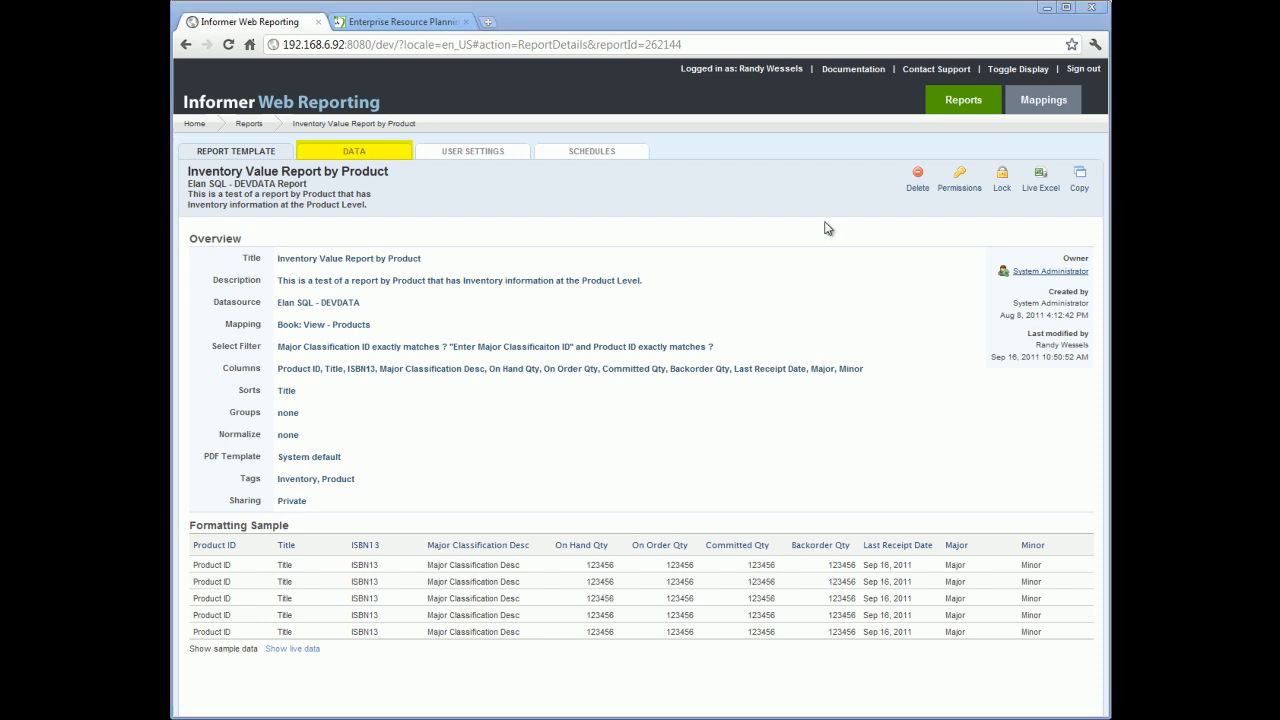
click(360, 155)
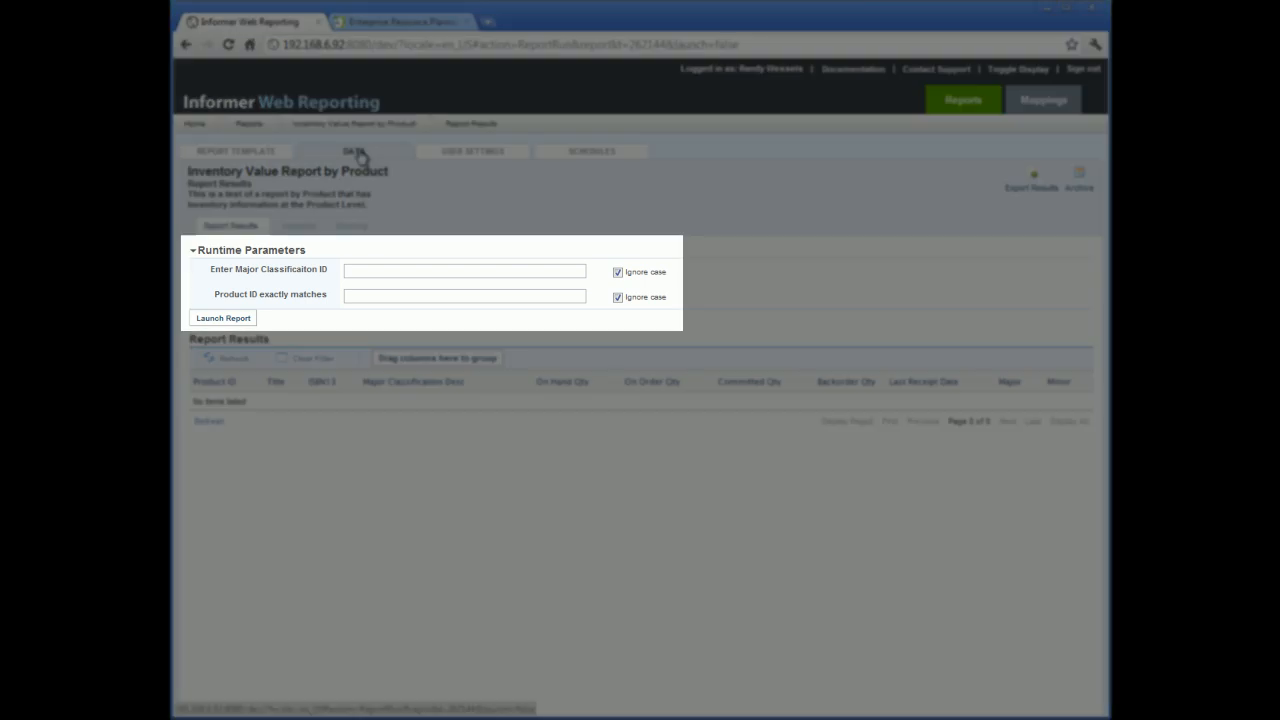
click(214, 318)
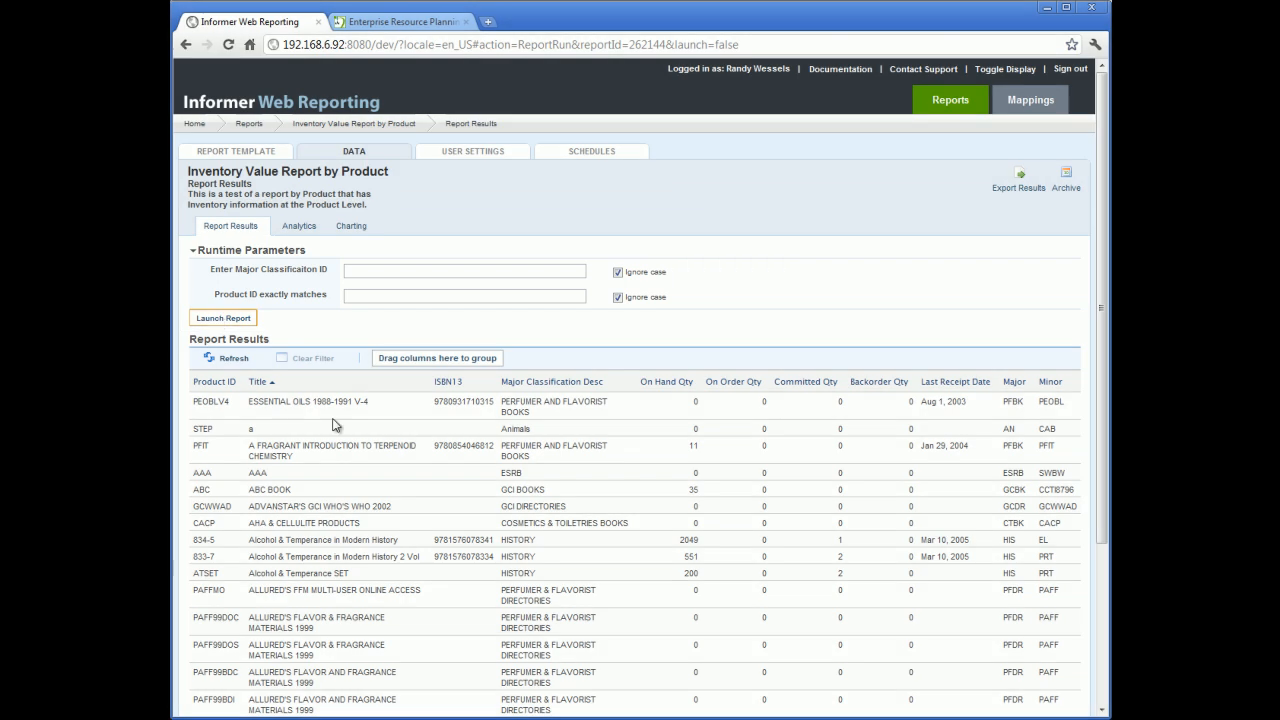
Step: Sort the report results by Product ID, then add Major Classification Desc and ISBN13 as sort columns
scroll(340, 427, down, 4)
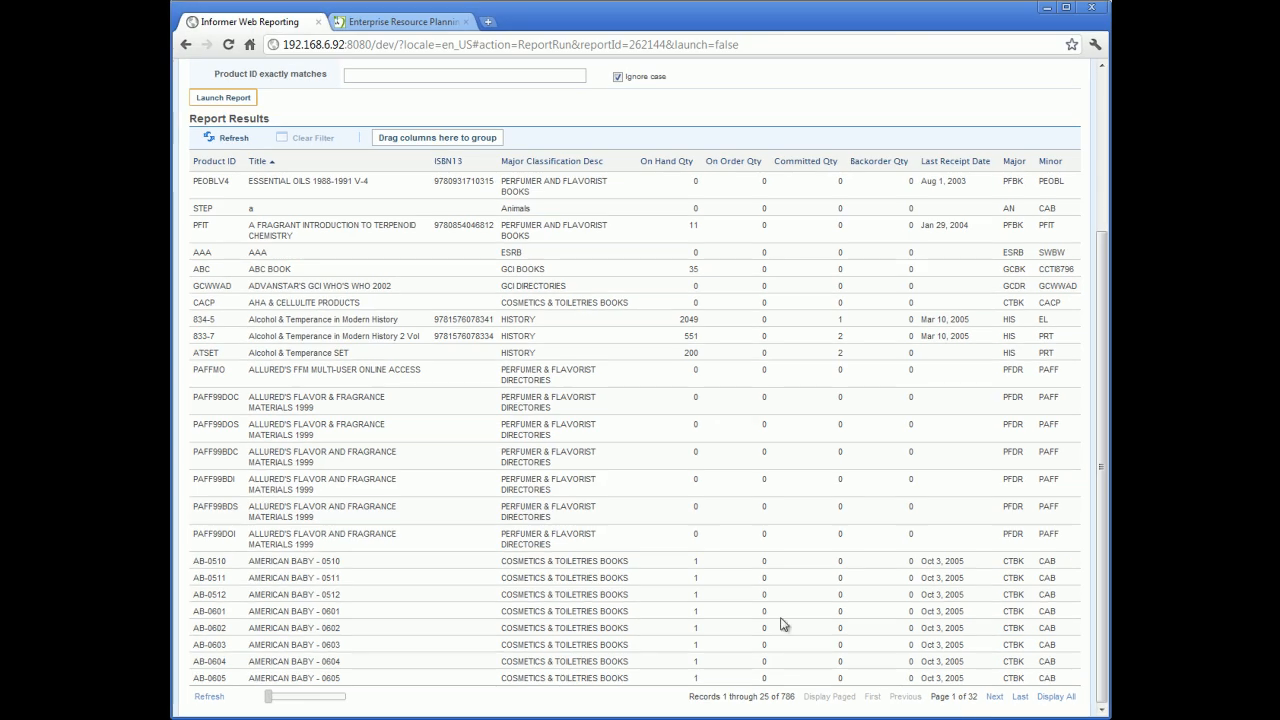
scroll(730, 615, up, 3)
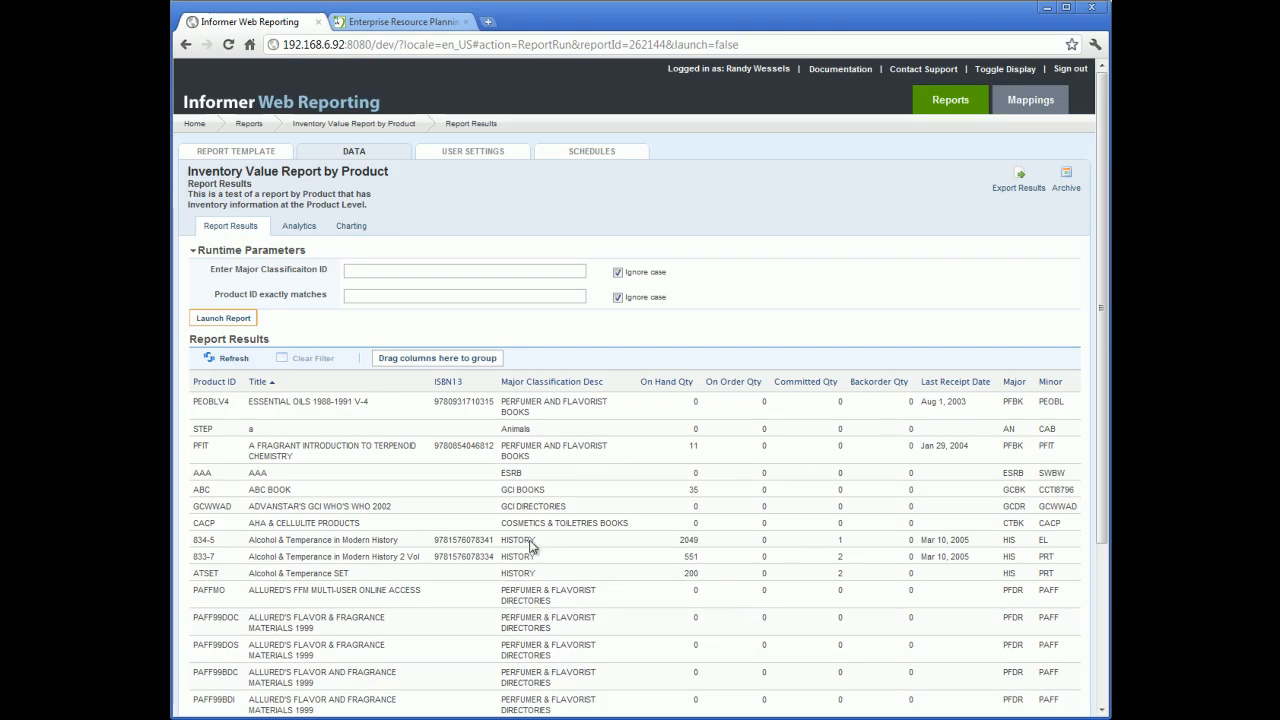
click(213, 384)
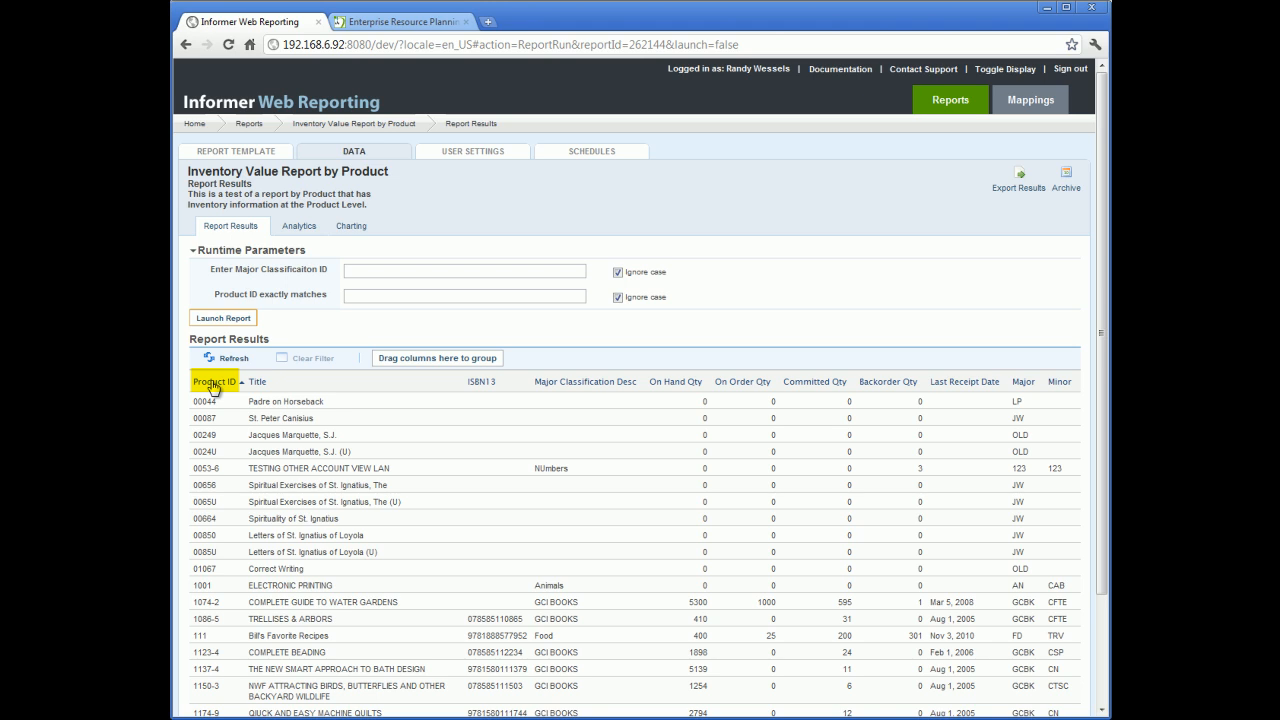
click(213, 384)
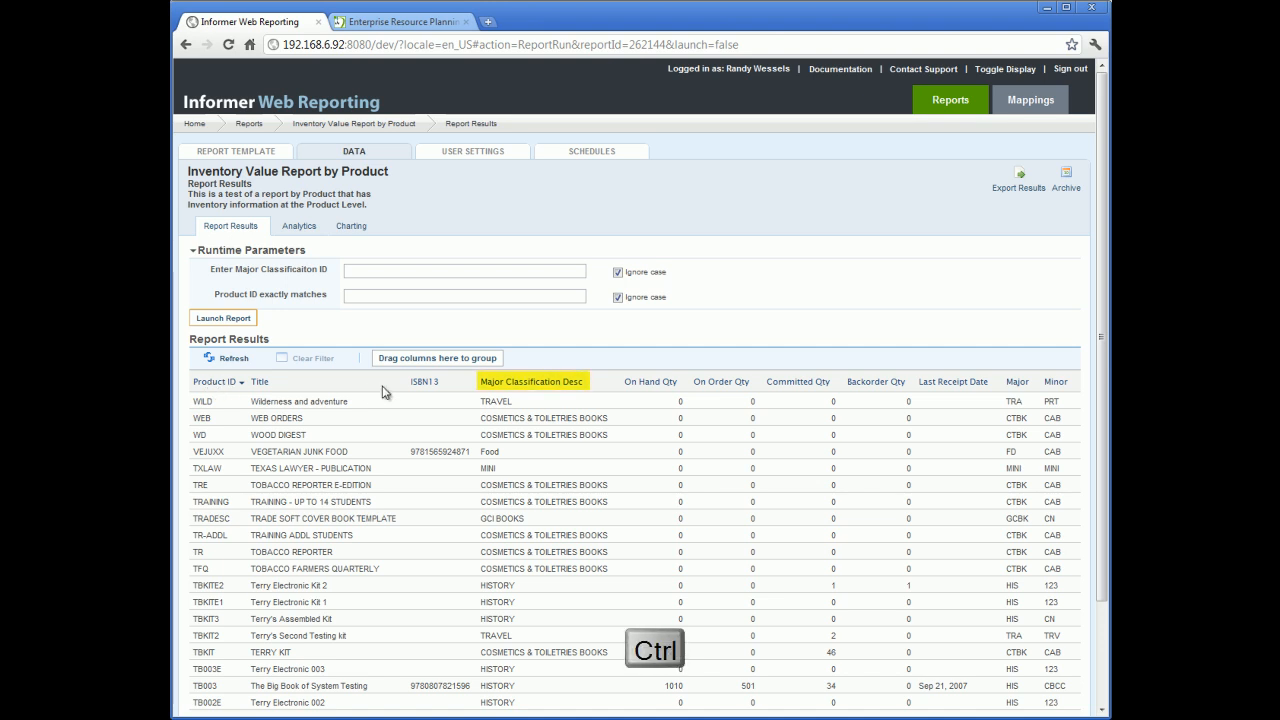
ctrl+click(521, 384)
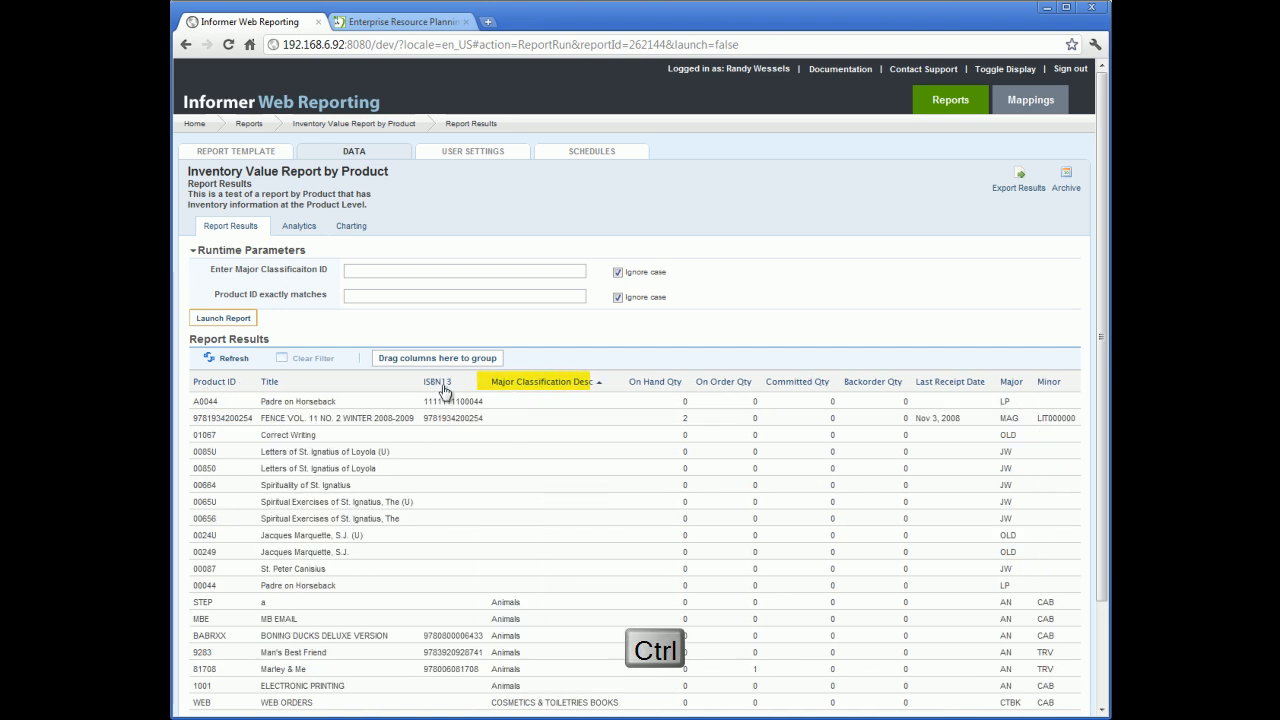
ctrl+click(437, 384)
Step: Move the Major Classification Desc column in front of ISBN13
scroll(788, 226, down, 2)
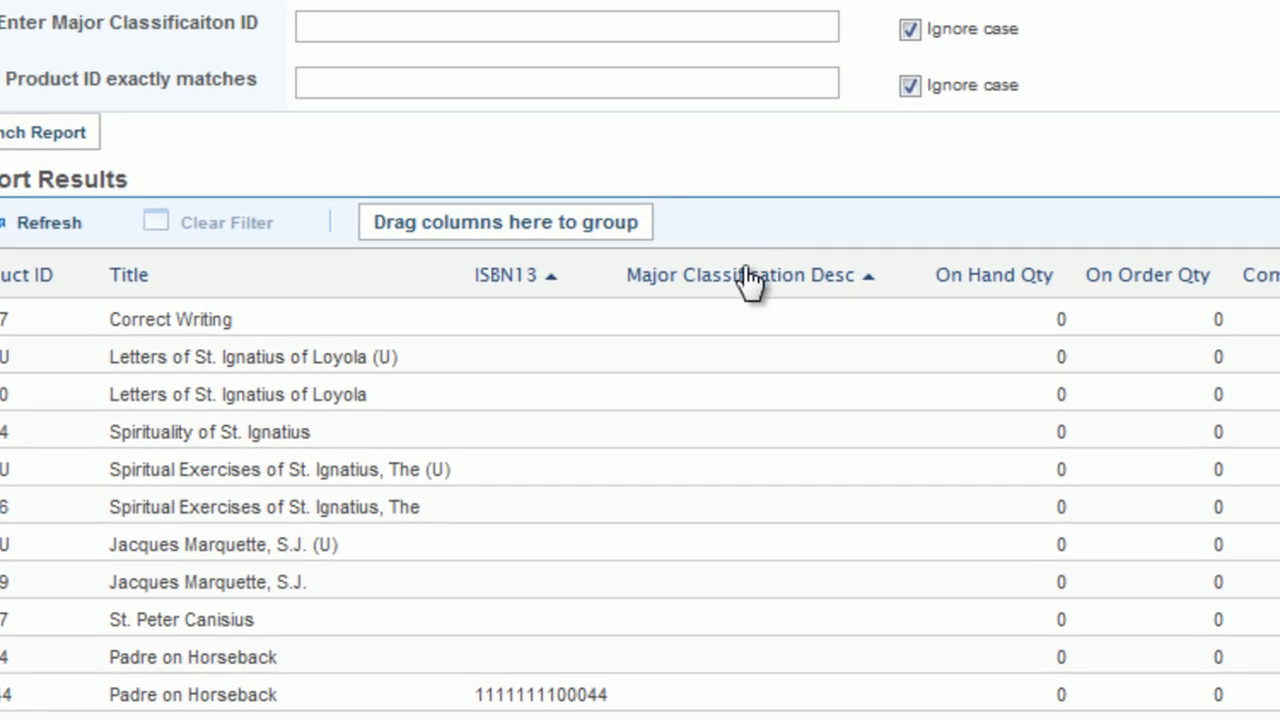
drag(748, 283, 464, 279)
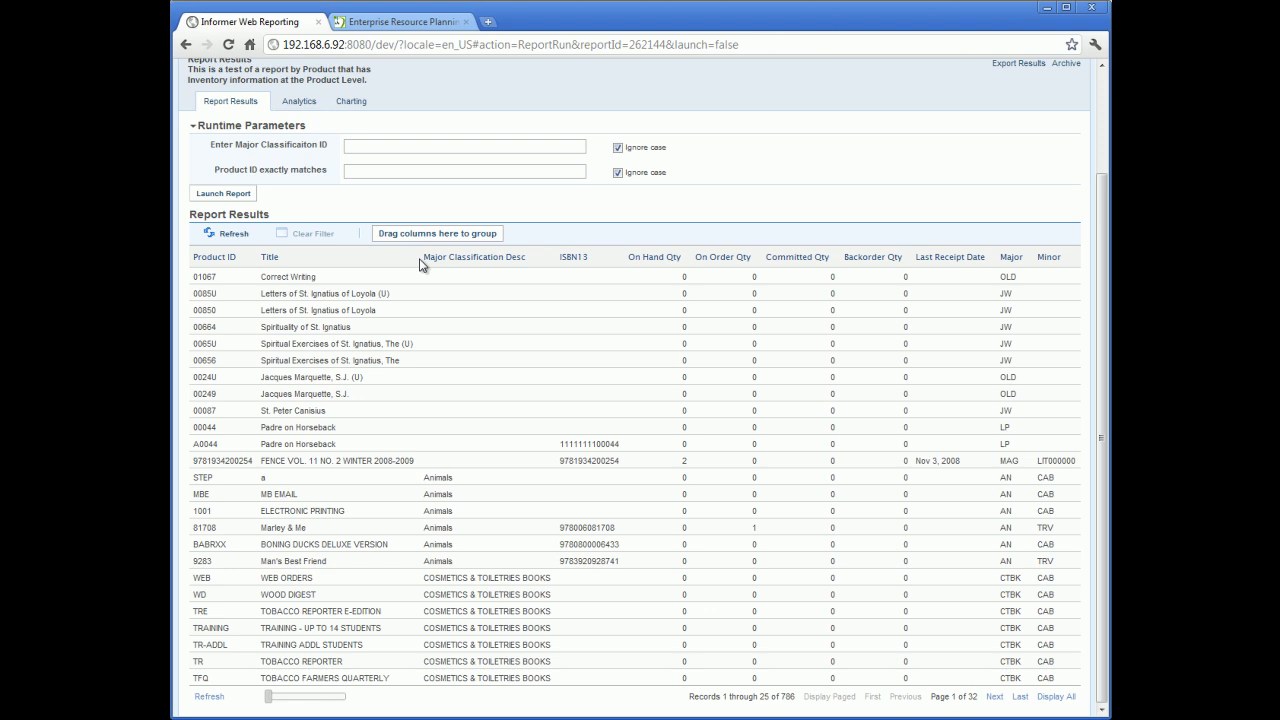
Step: Group the report results by Major Classification Desc
drag(420, 263, 469, 240)
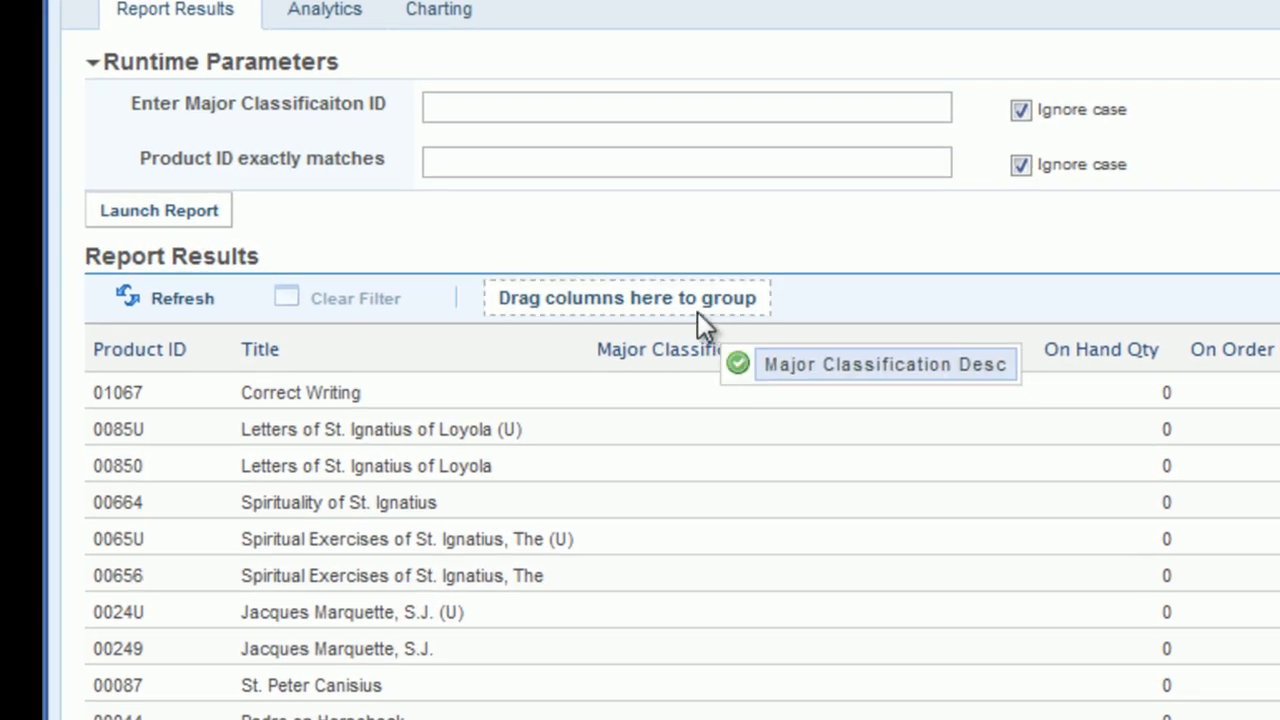
drag(698, 312, 666, 300)
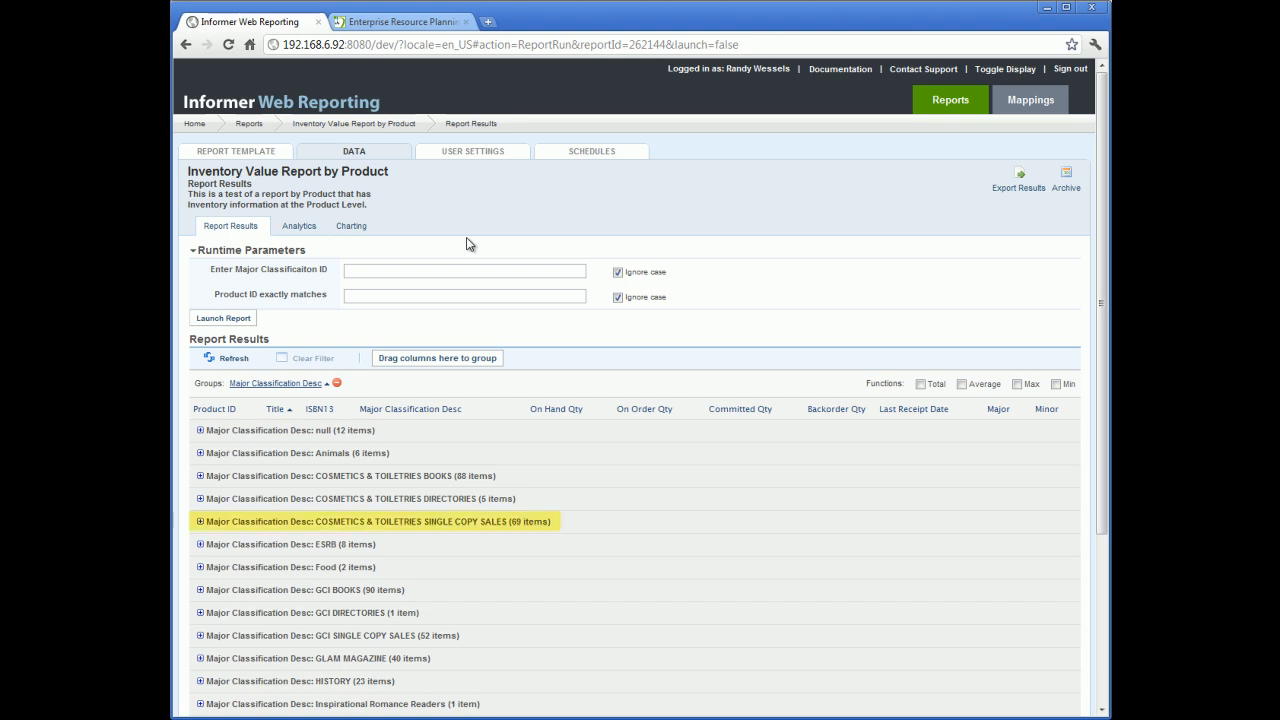
Step: Expand the COSMETICS & TOILETRIES SINGLE COPY SALES group and sort by Product ID, then by Title
click(200, 521)
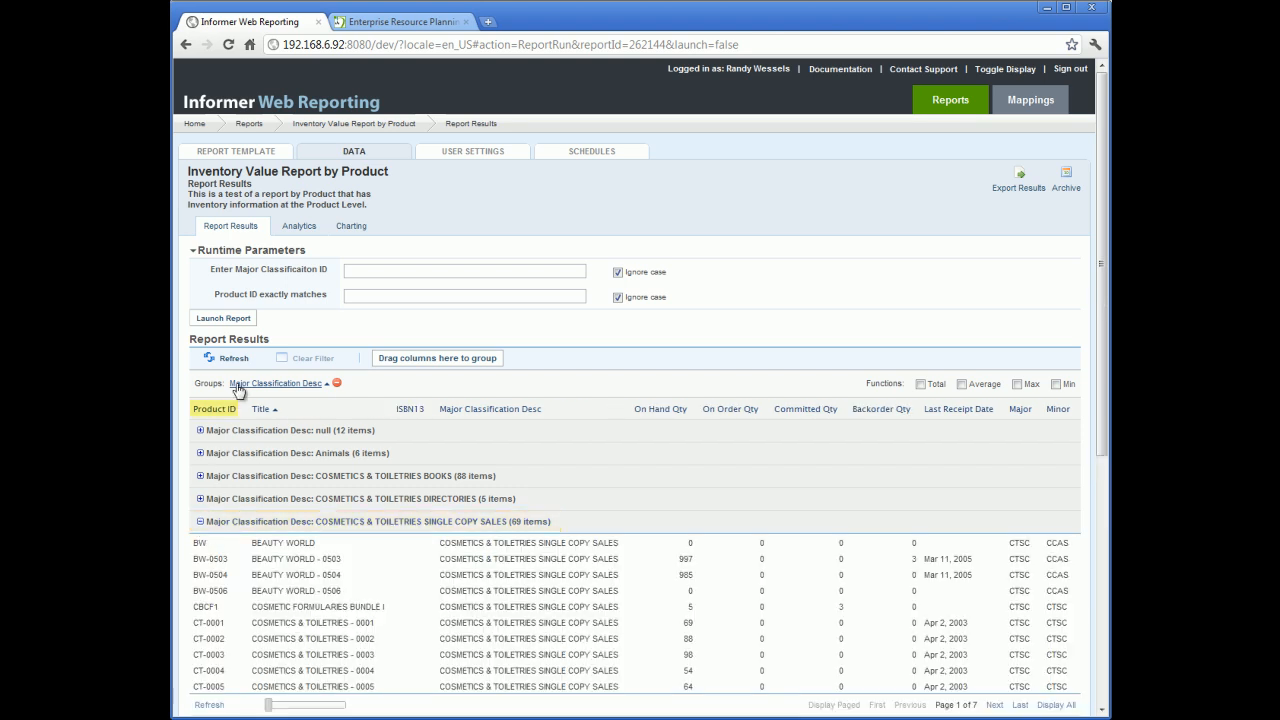
click(238, 410)
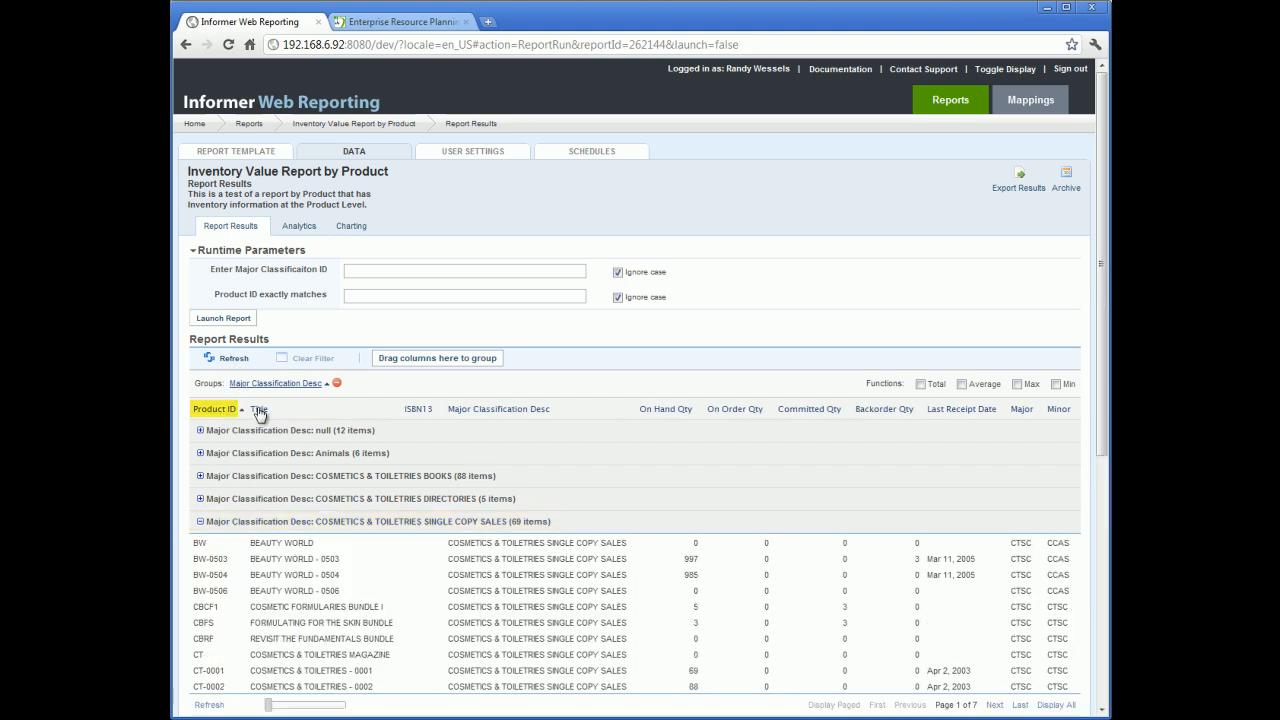
click(258, 410)
Step: Go to the group's next page and turn on the Total function
click(993, 705)
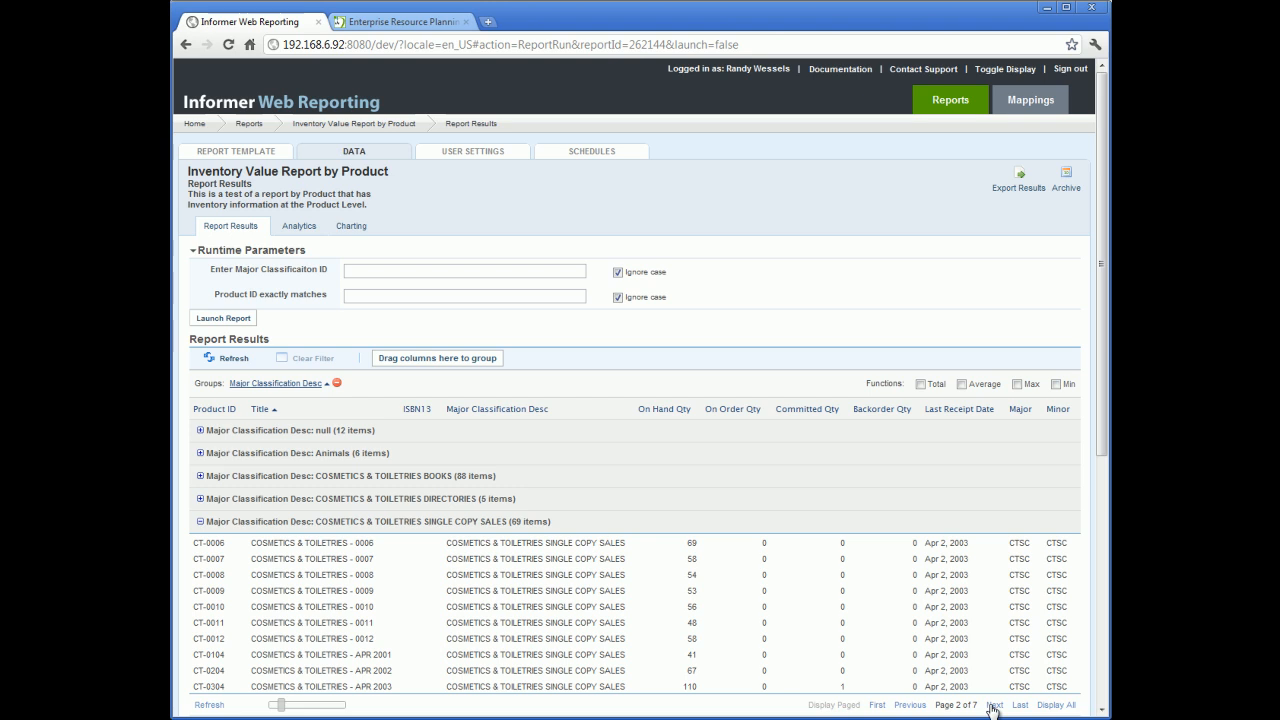
click(920, 385)
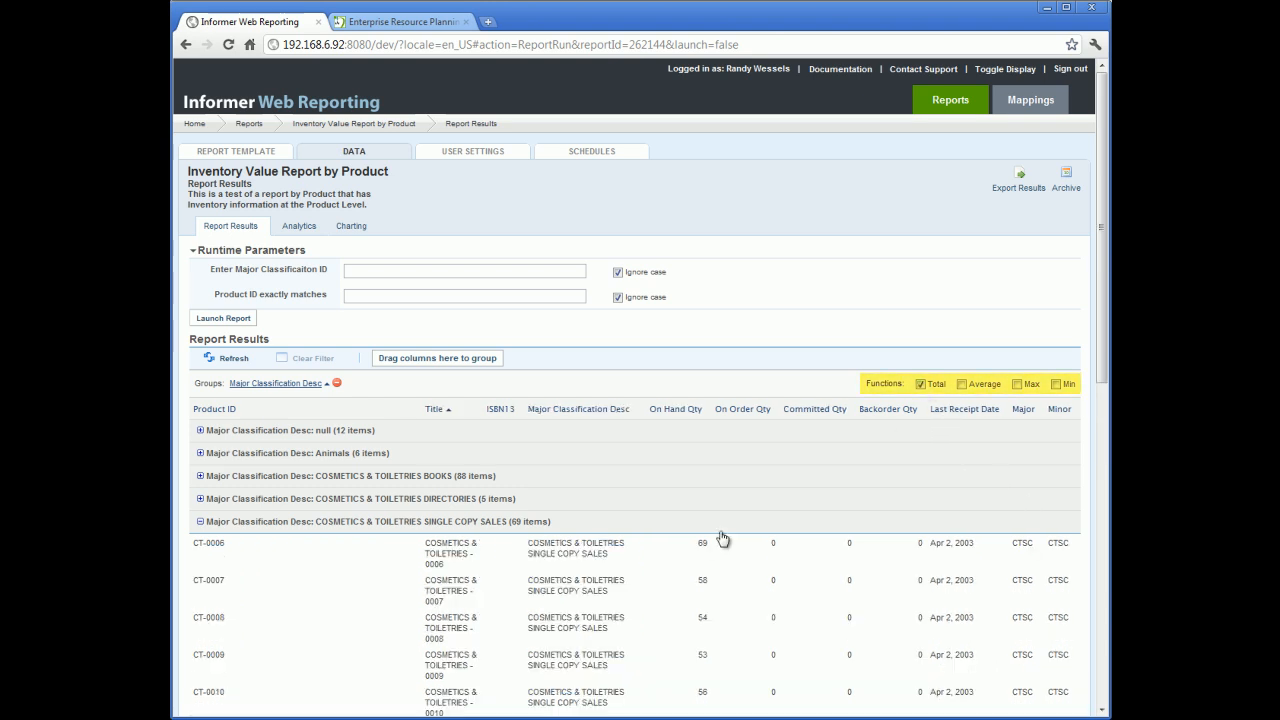
scroll(594, 608, down, 4)
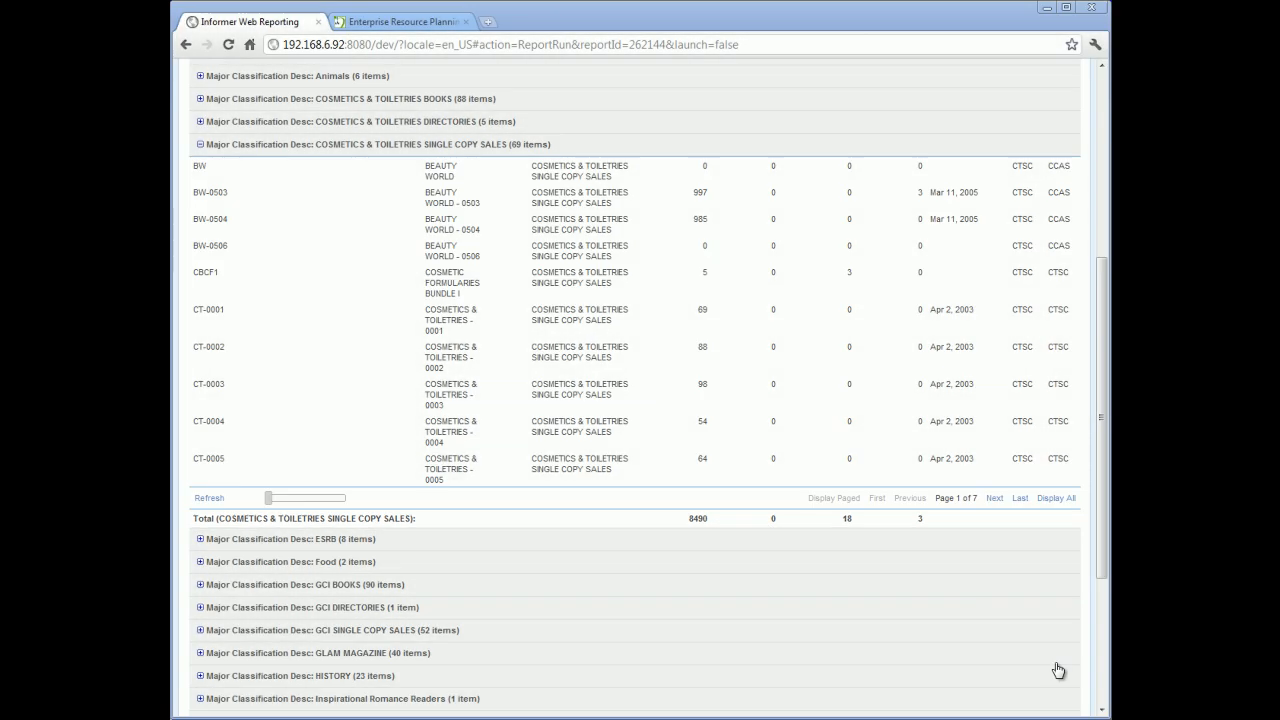
Step: Export the report results as an Adobe PDF with the default export settings
drag(1103, 553, 1108, 367)
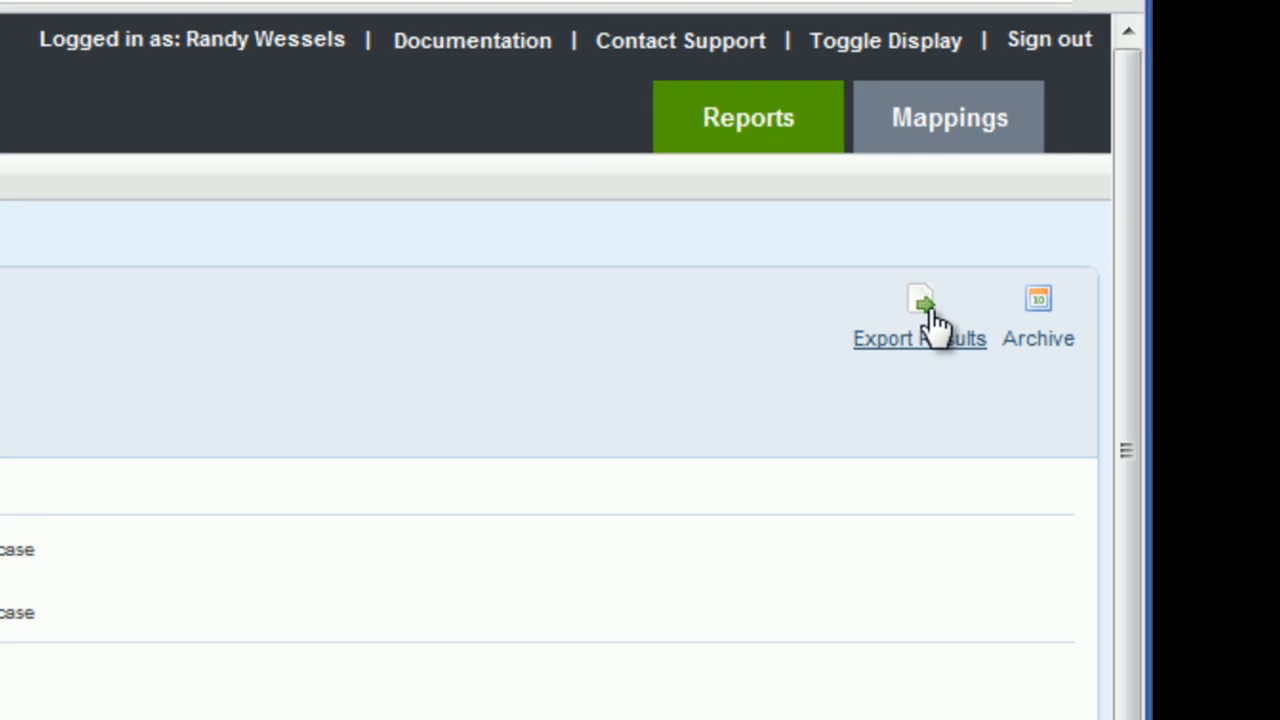
click(878, 380)
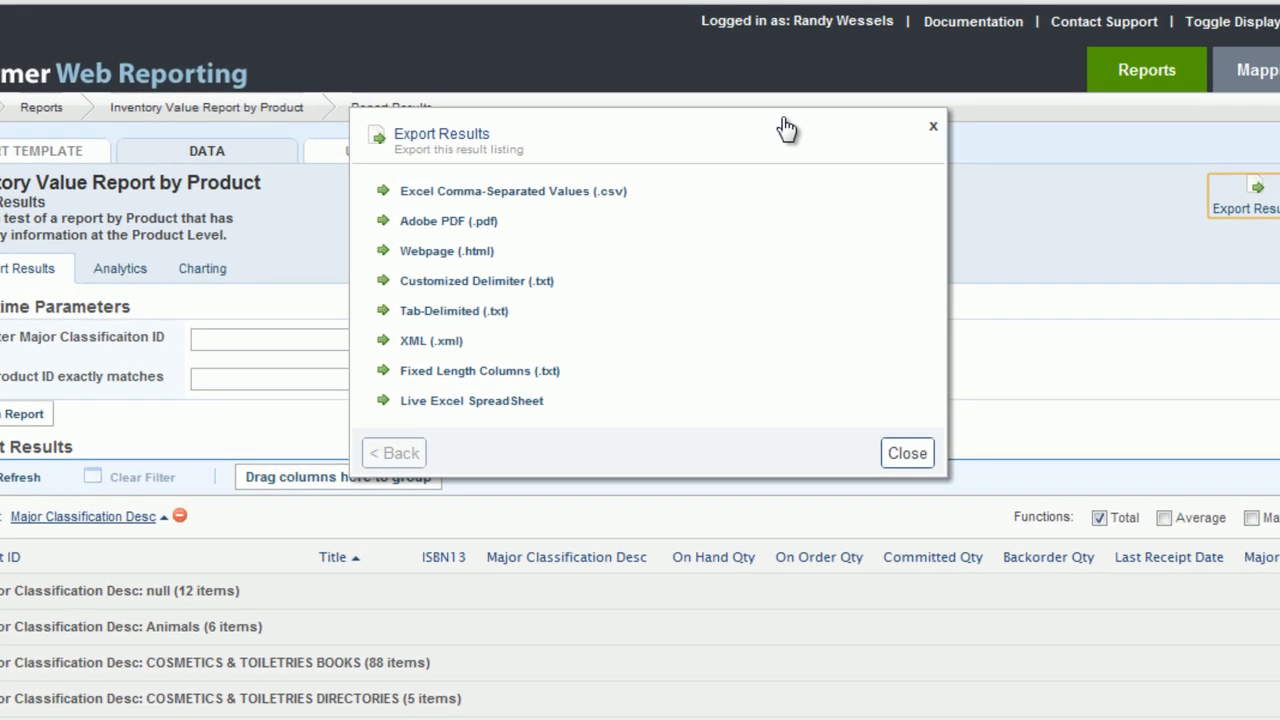
drag(787, 128, 780, 225)
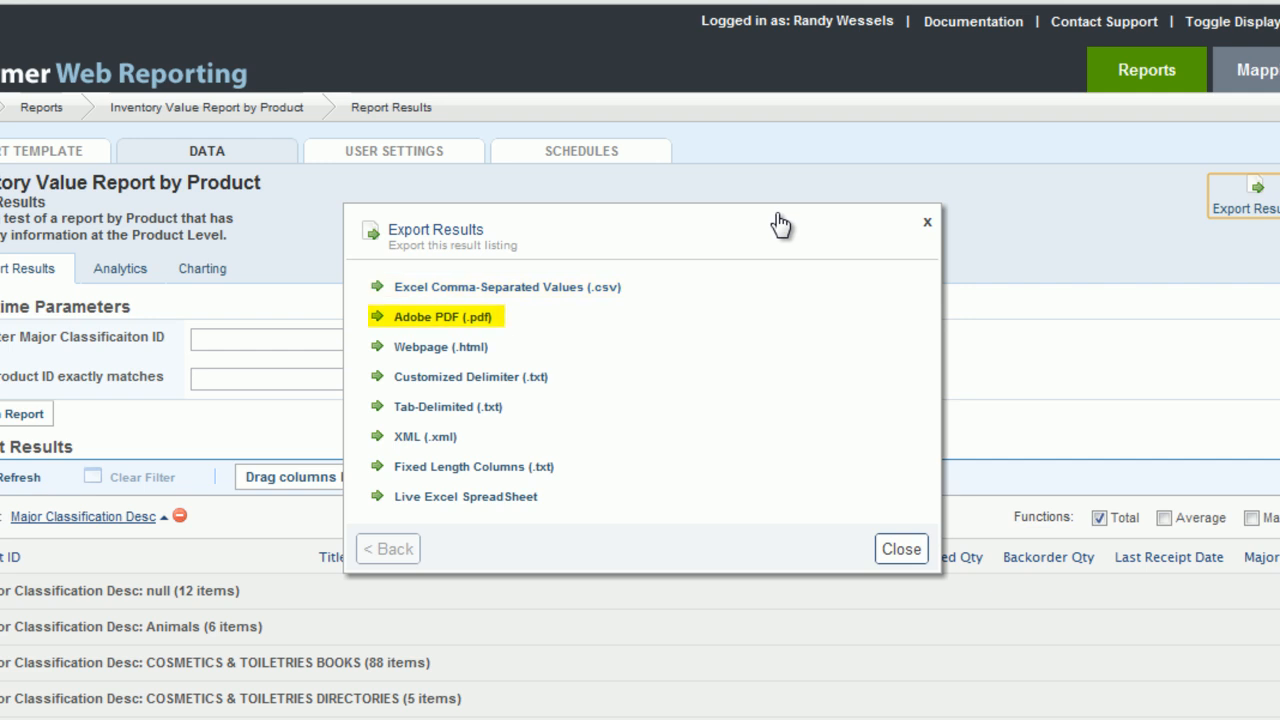
click(456, 320)
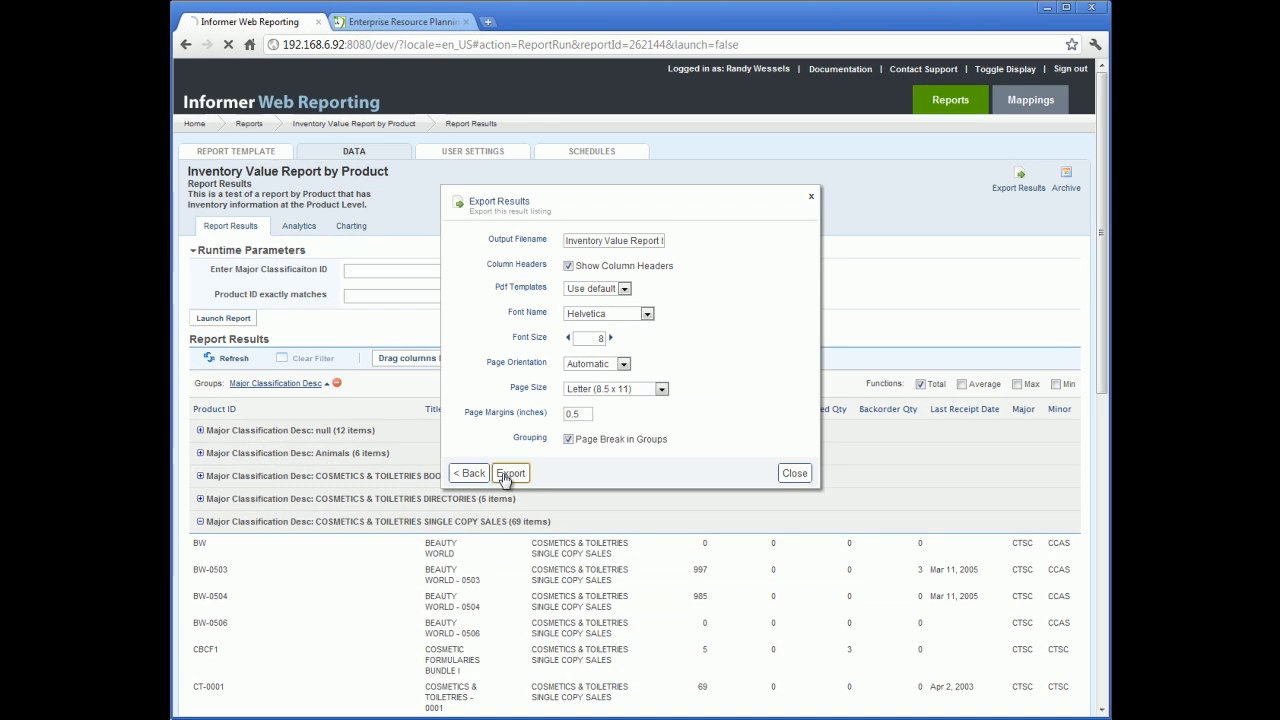
click(506, 474)
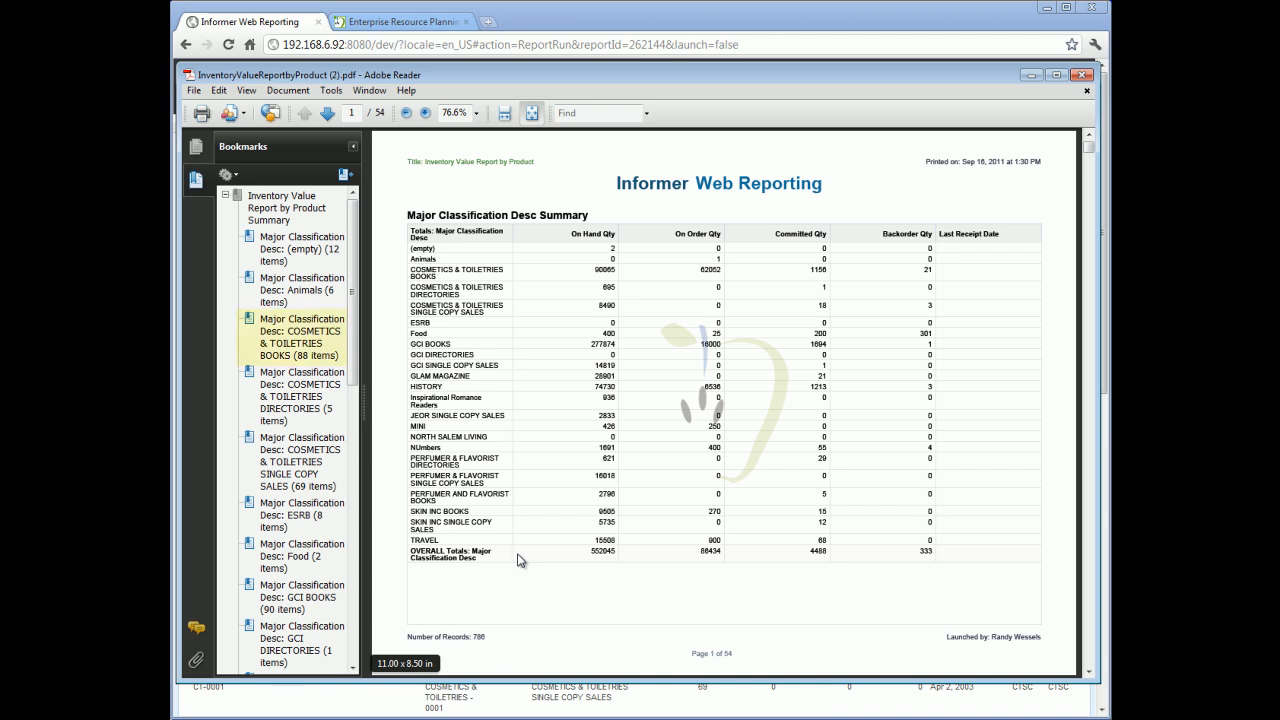
Step: Jump to the COSMETICS & TOILETRIES BOOKS bookmark in the exported PDF and close the PDF viewer
click(297, 343)
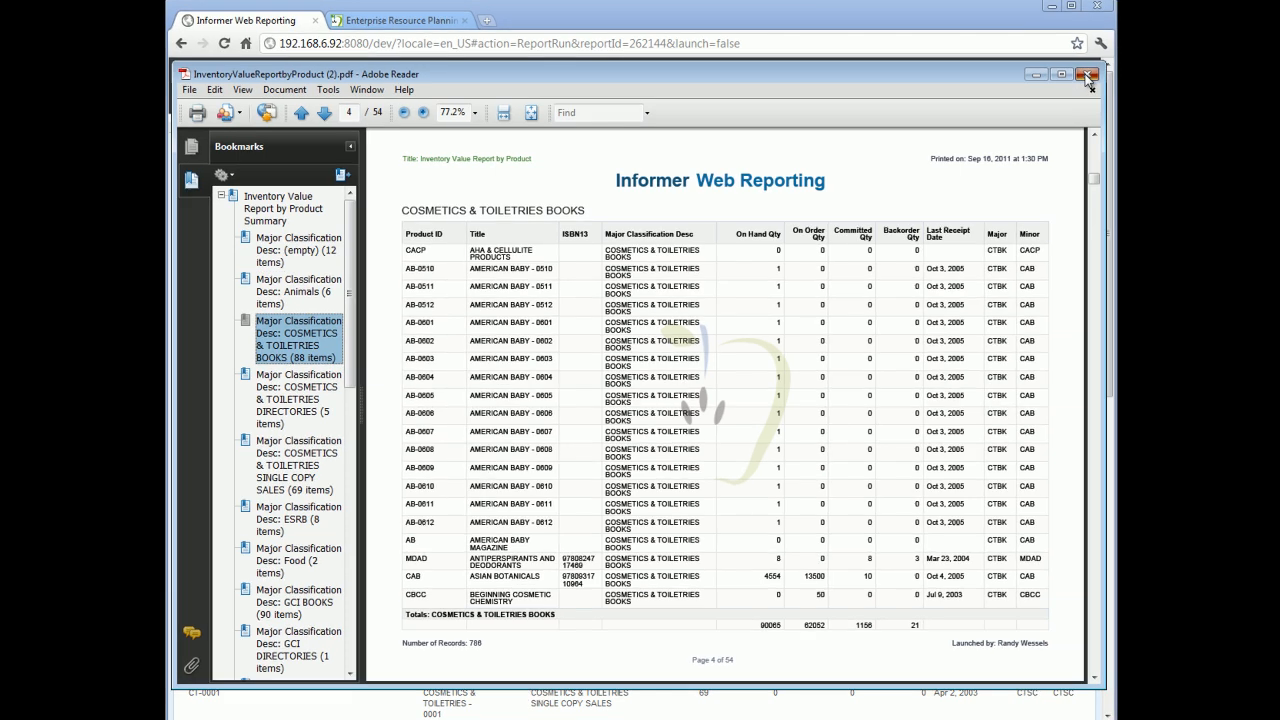
click(1087, 76)
click(472, 541)
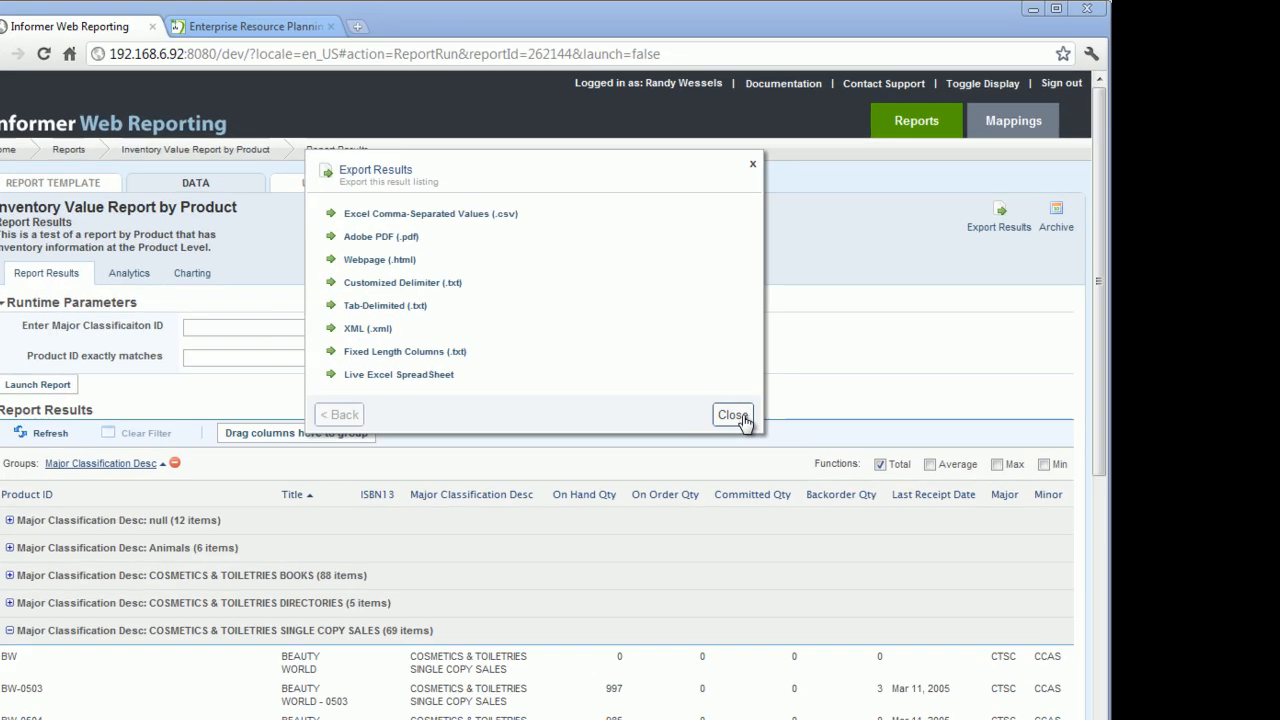
click(794, 404)
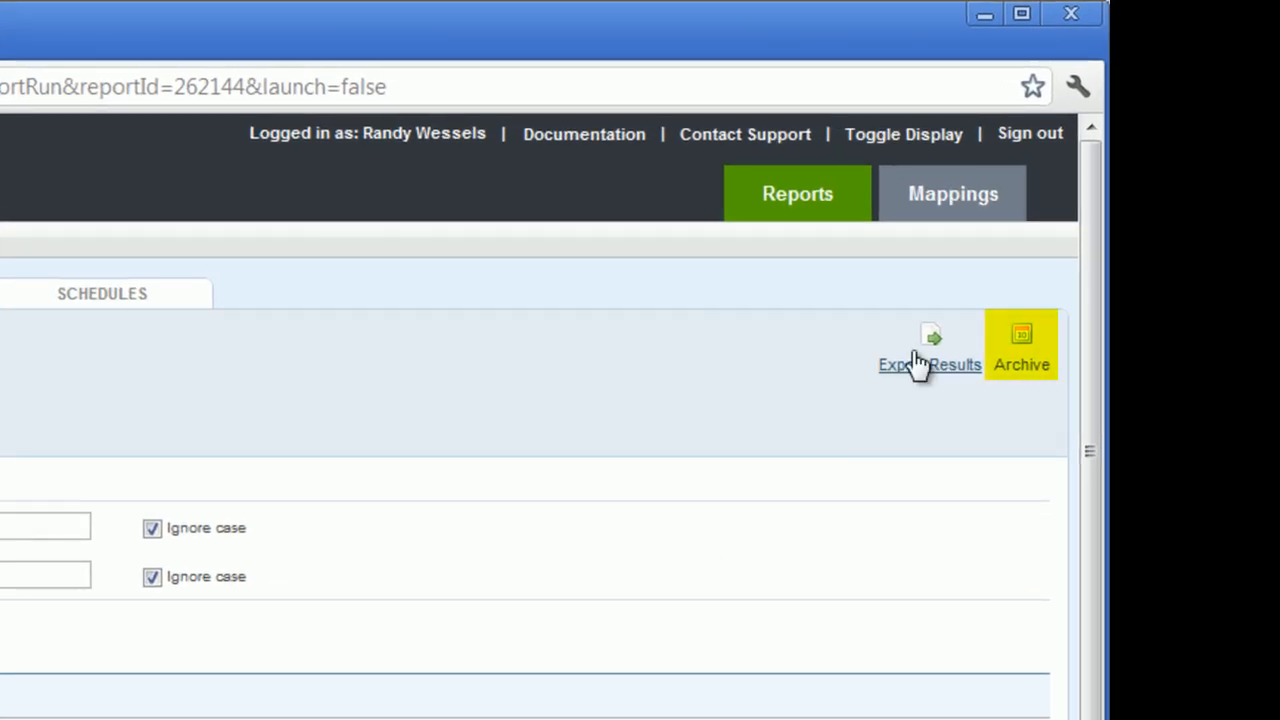
click(1046, 352)
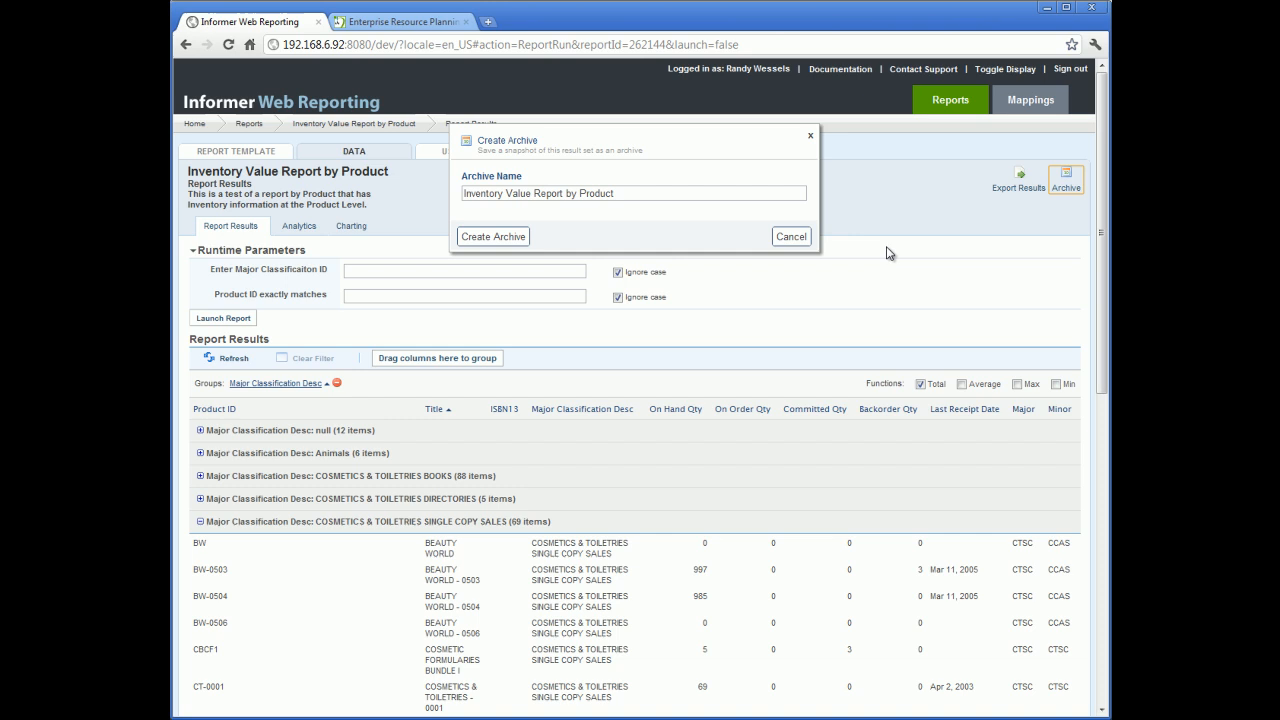
click(799, 241)
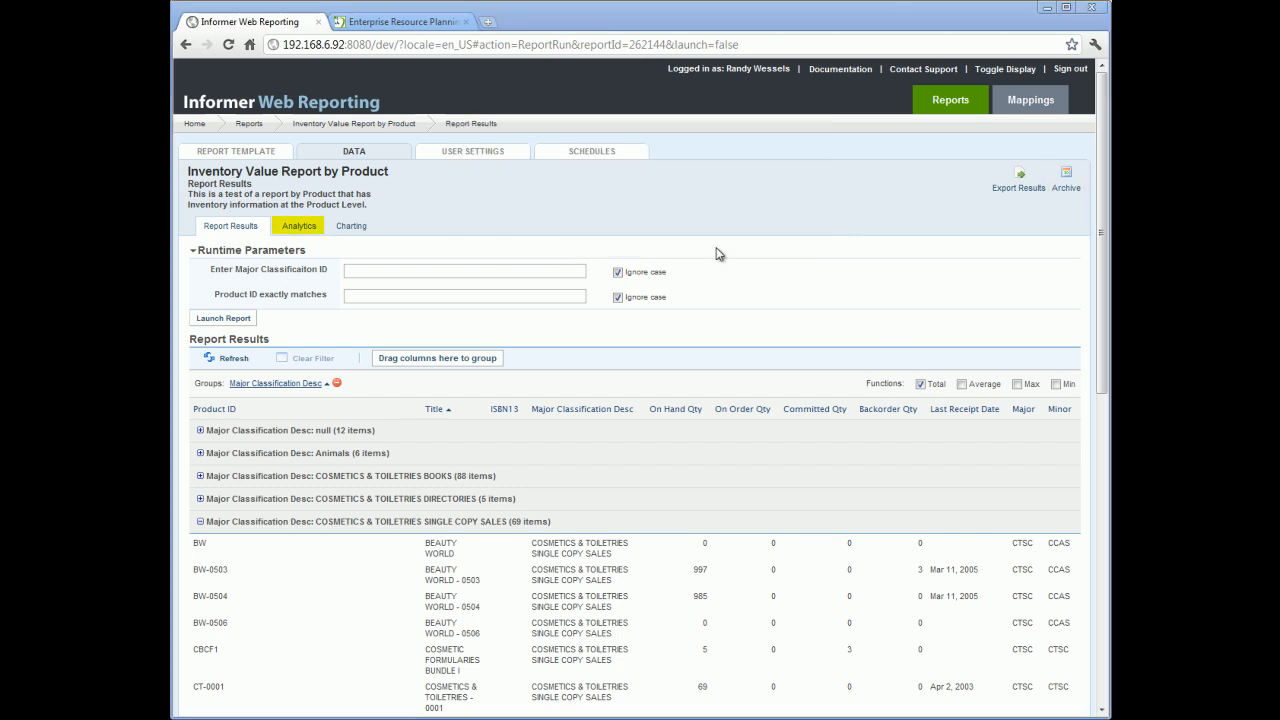
Step: Open the report's Analytics view and summarize by Major Classification Desc
click(299, 227)
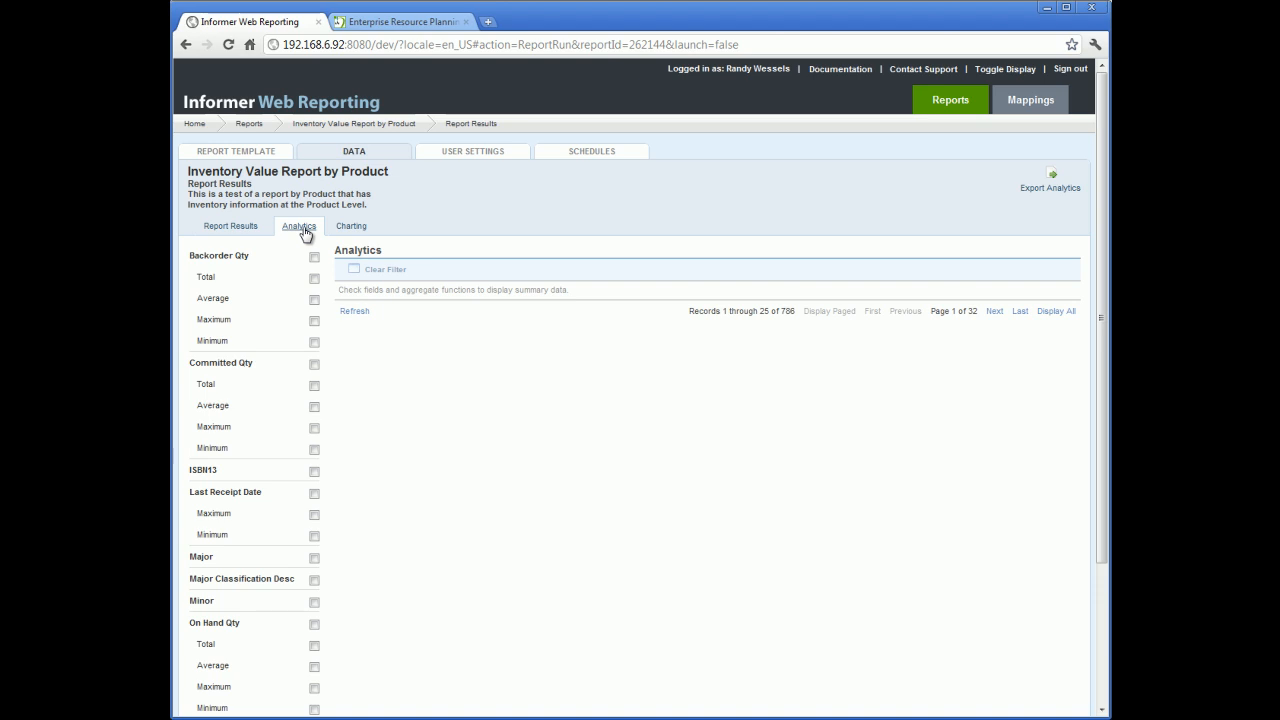
click(314, 580)
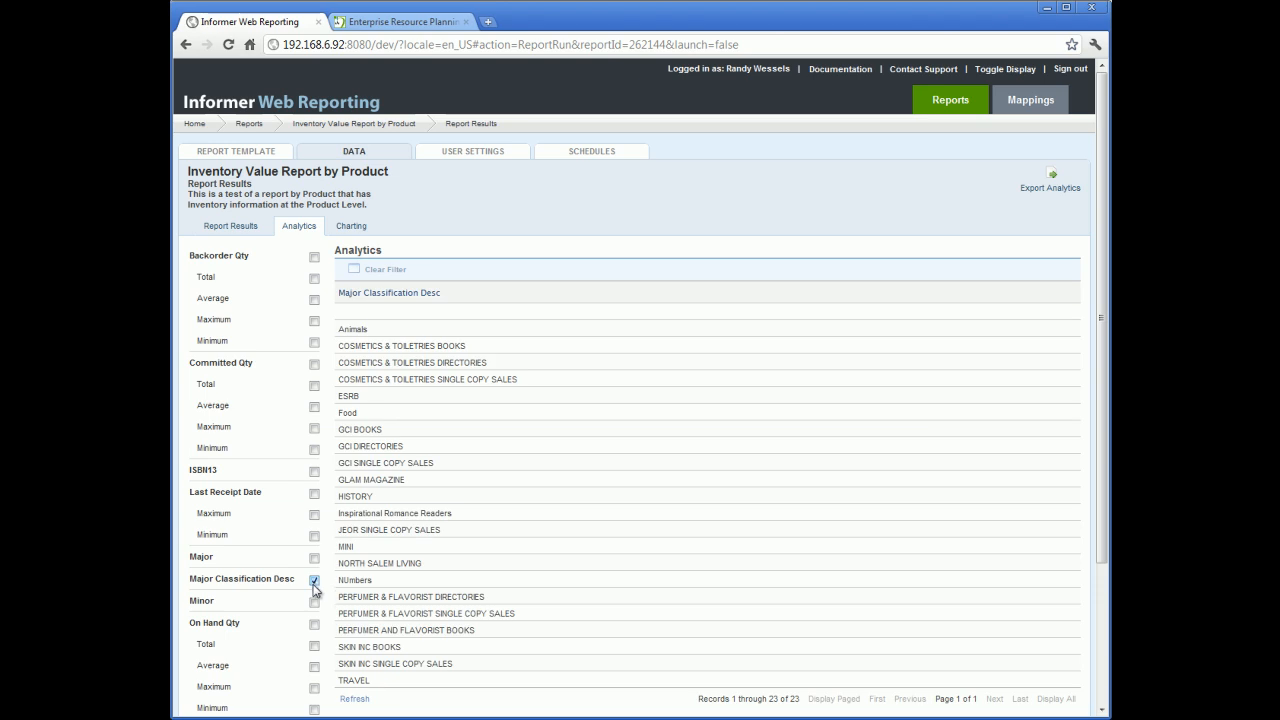
click(314, 602)
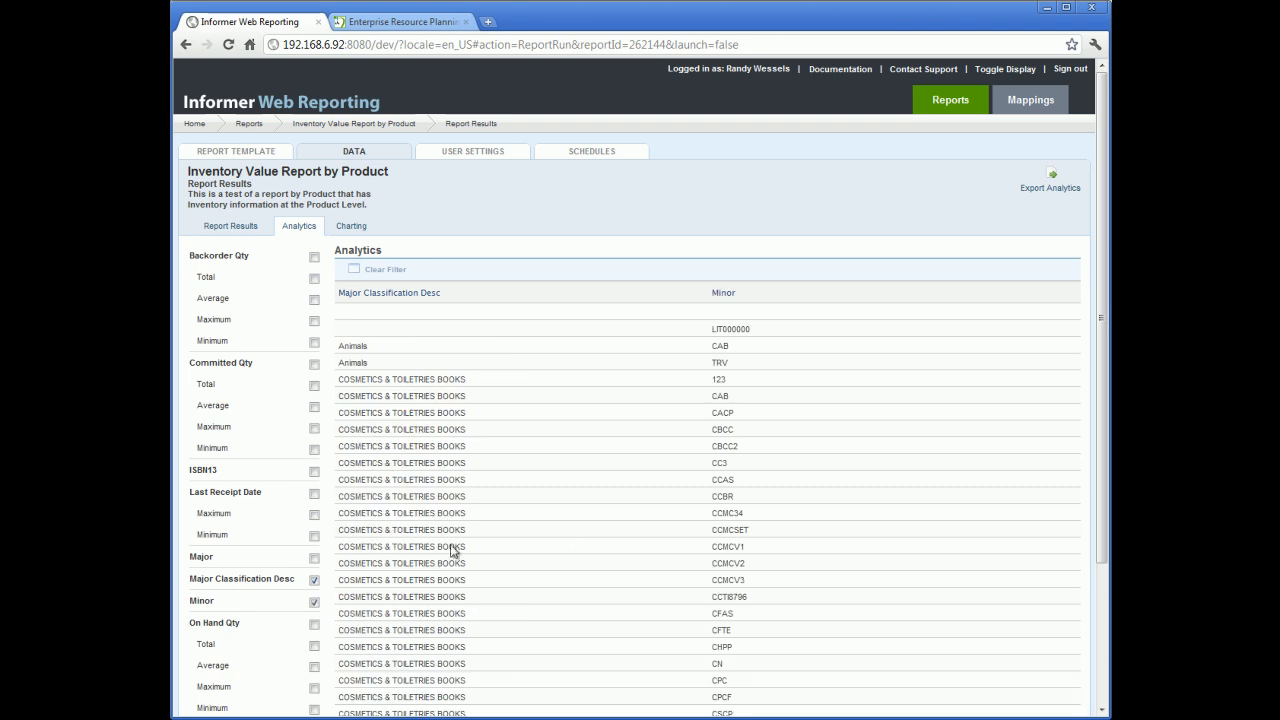
scroll(556, 526, down, 3)
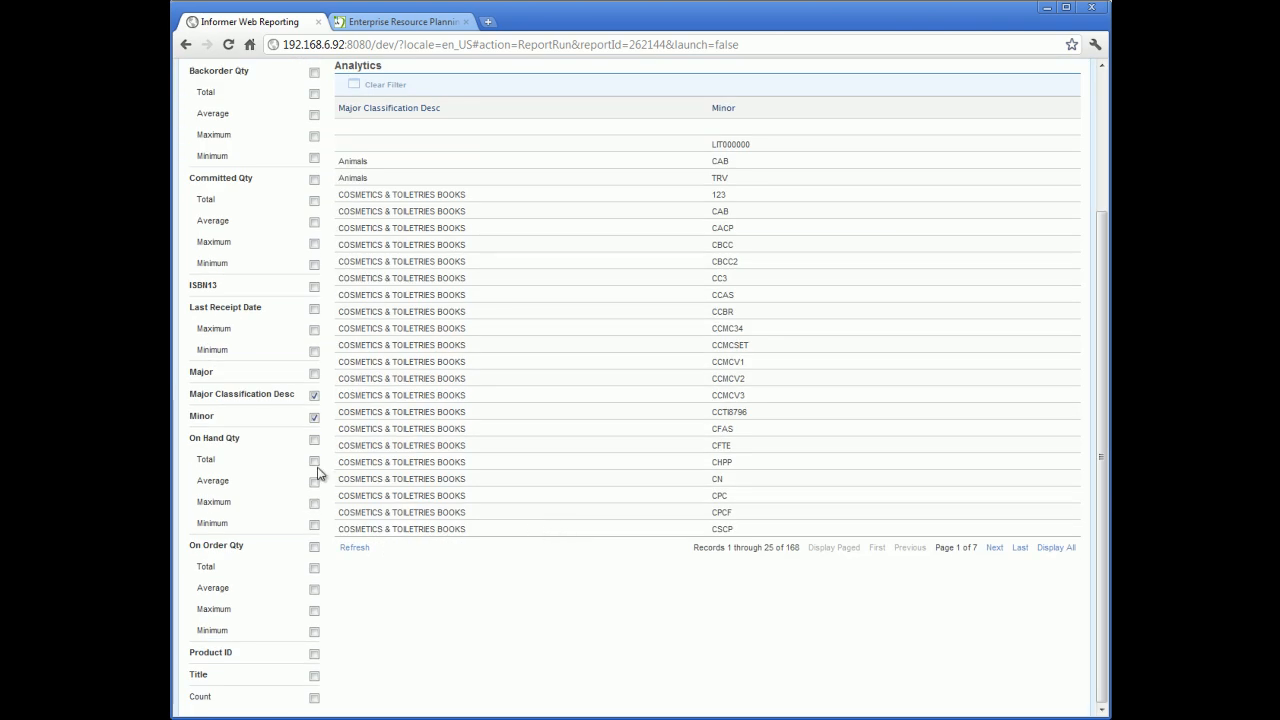
click(314, 417)
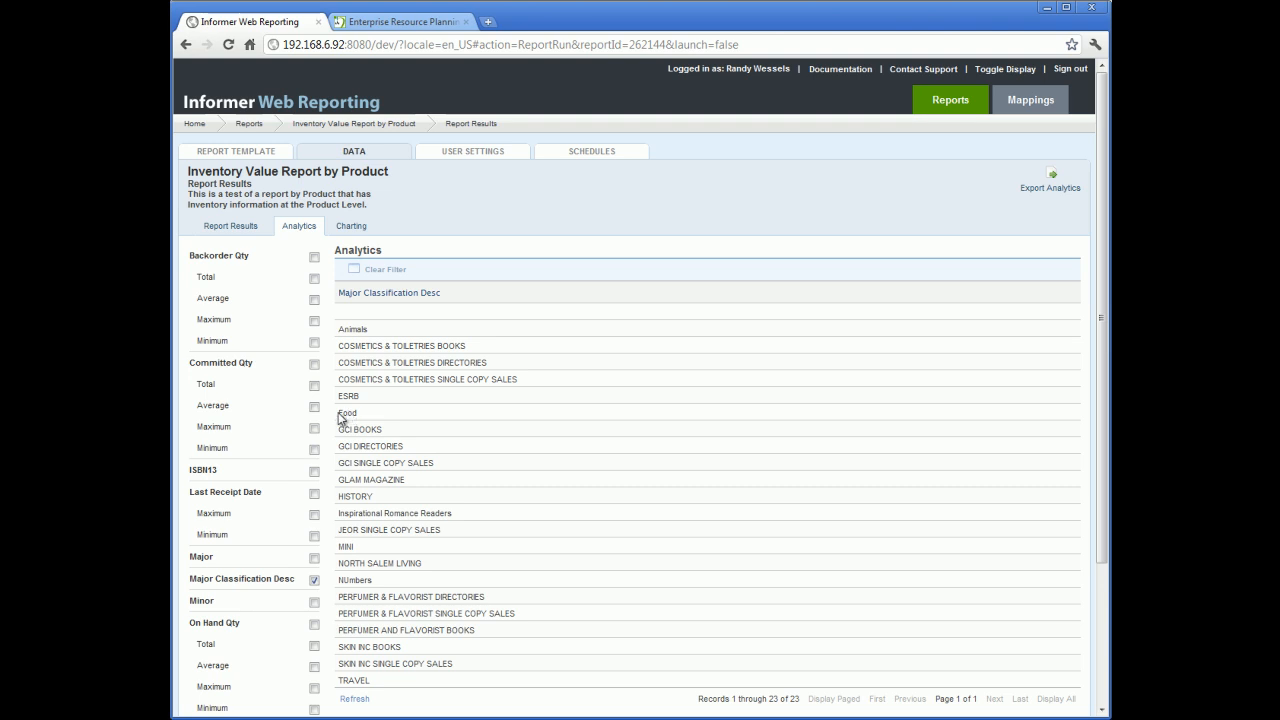
Step: Add the Count, Last Receipt Date Maximum and Committed Qty Total aggregates to the analytics
scroll(330, 428, down, 3)
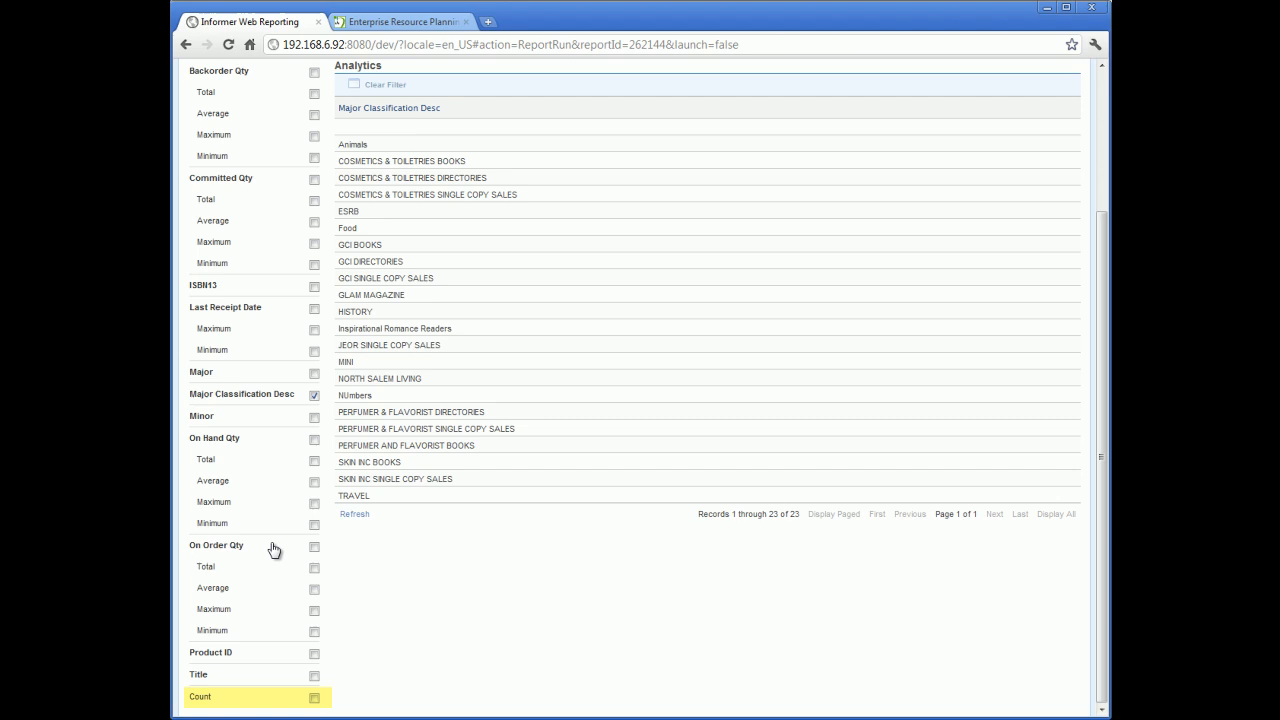
click(314, 699)
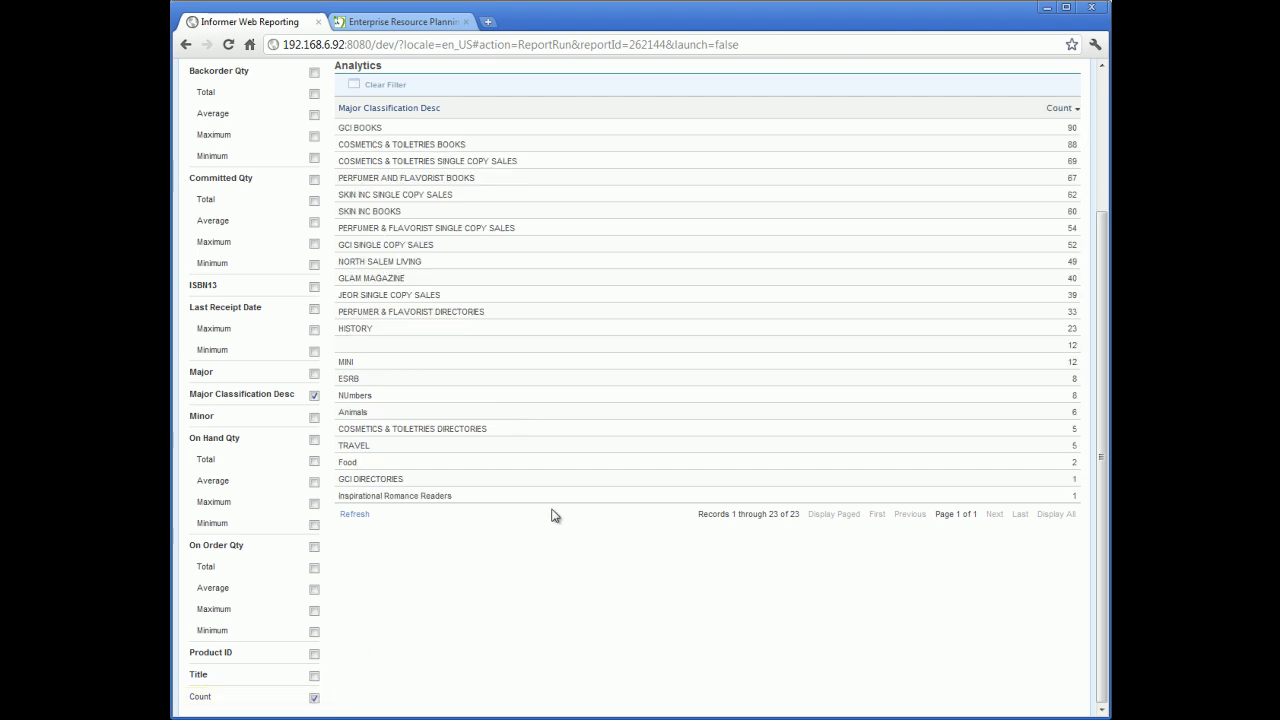
scroll(661, 479, up, 3)
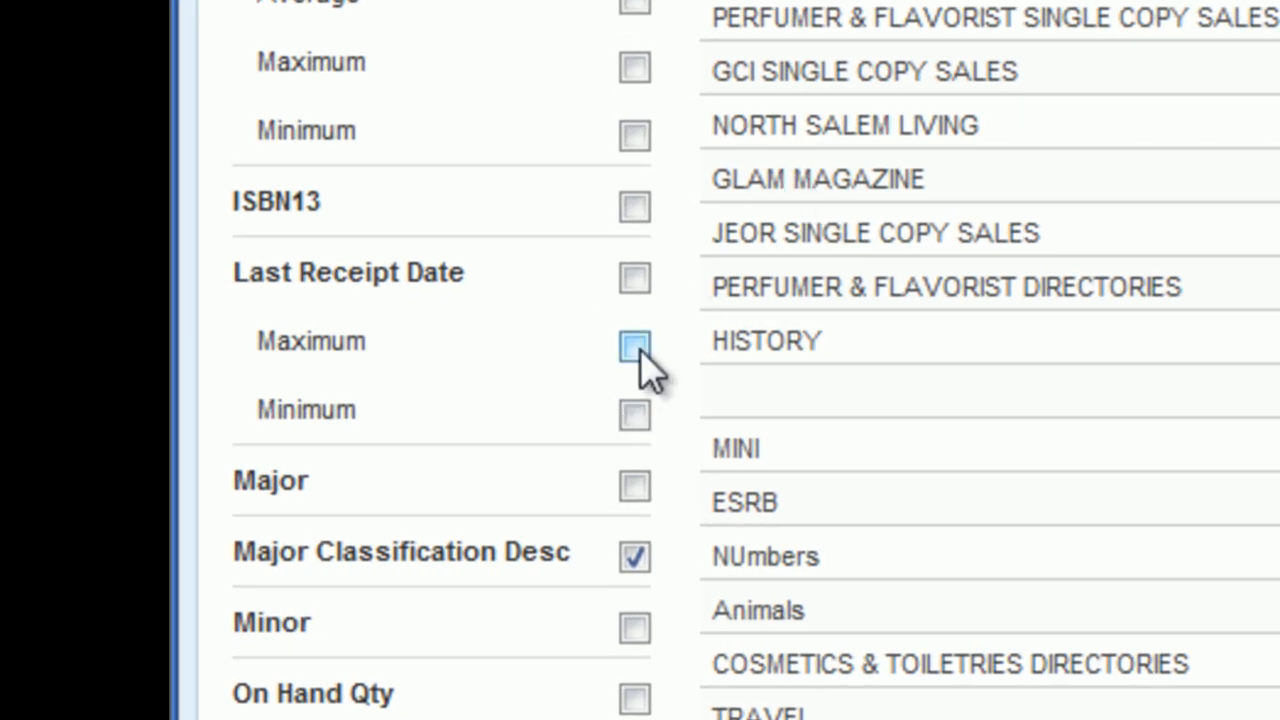
click(634, 347)
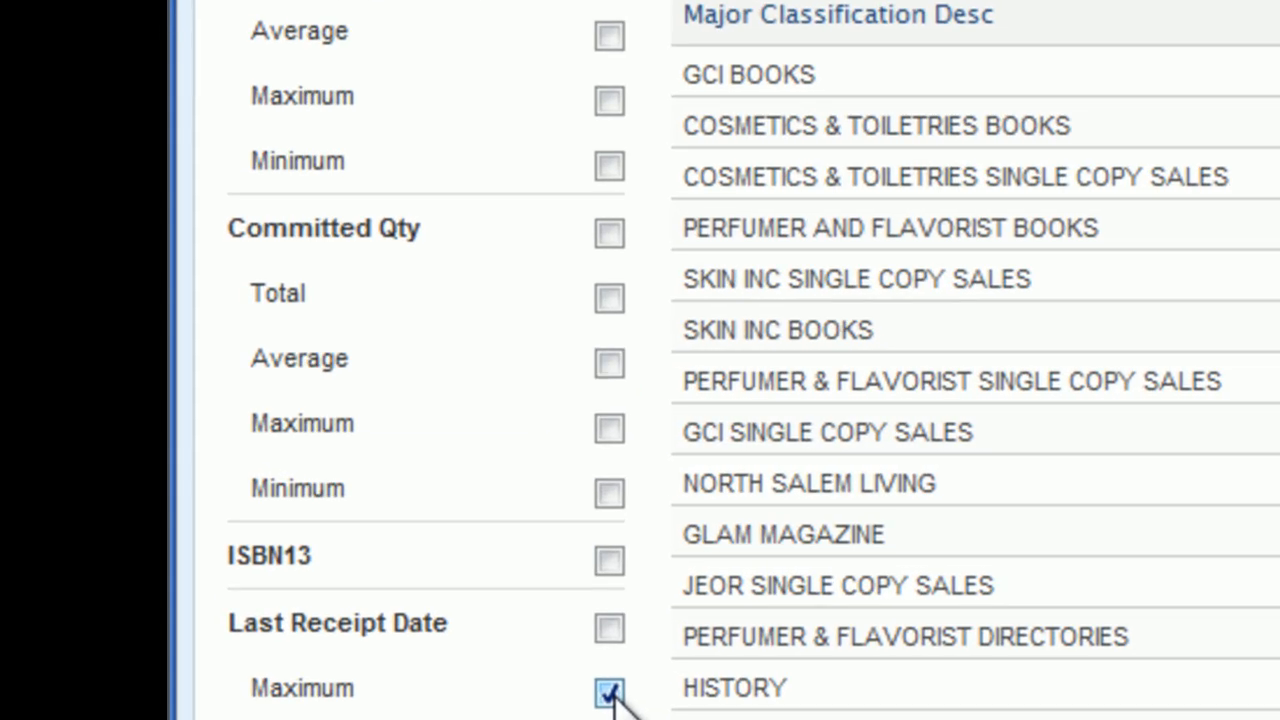
click(607, 298)
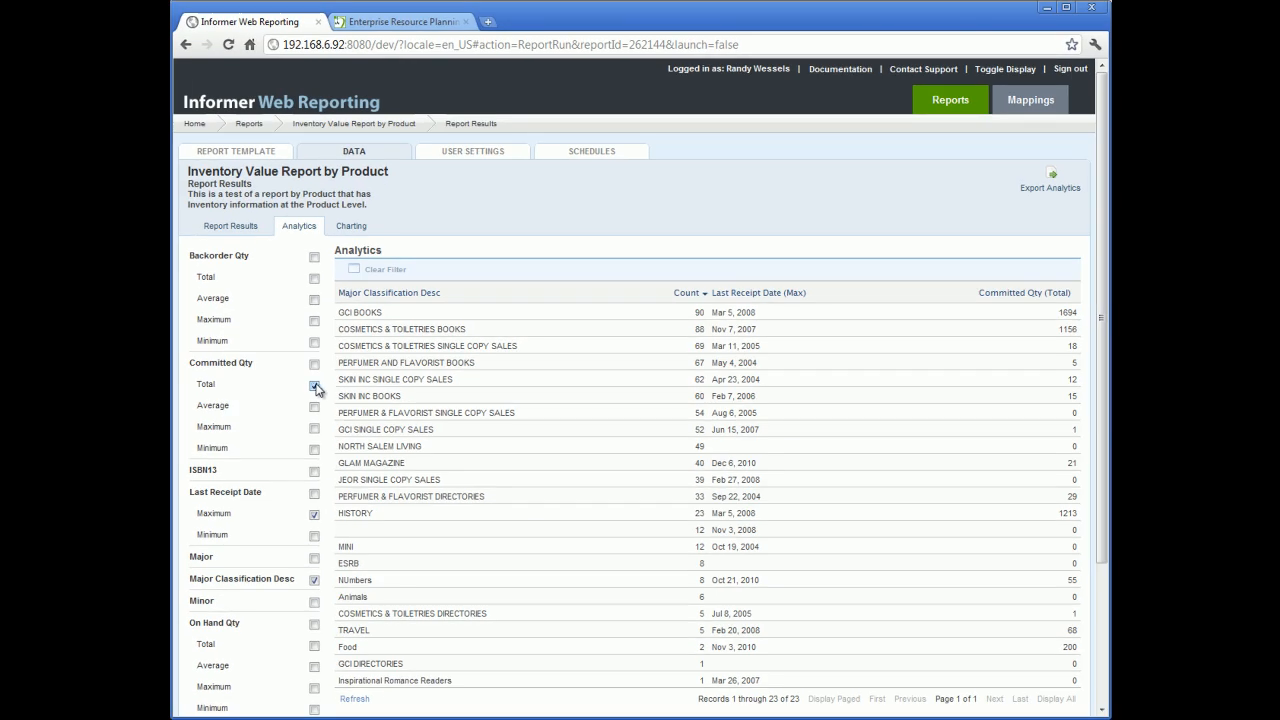
Step: Sort the analytics by Count ascending and move the Count column to the front
click(406, 296)
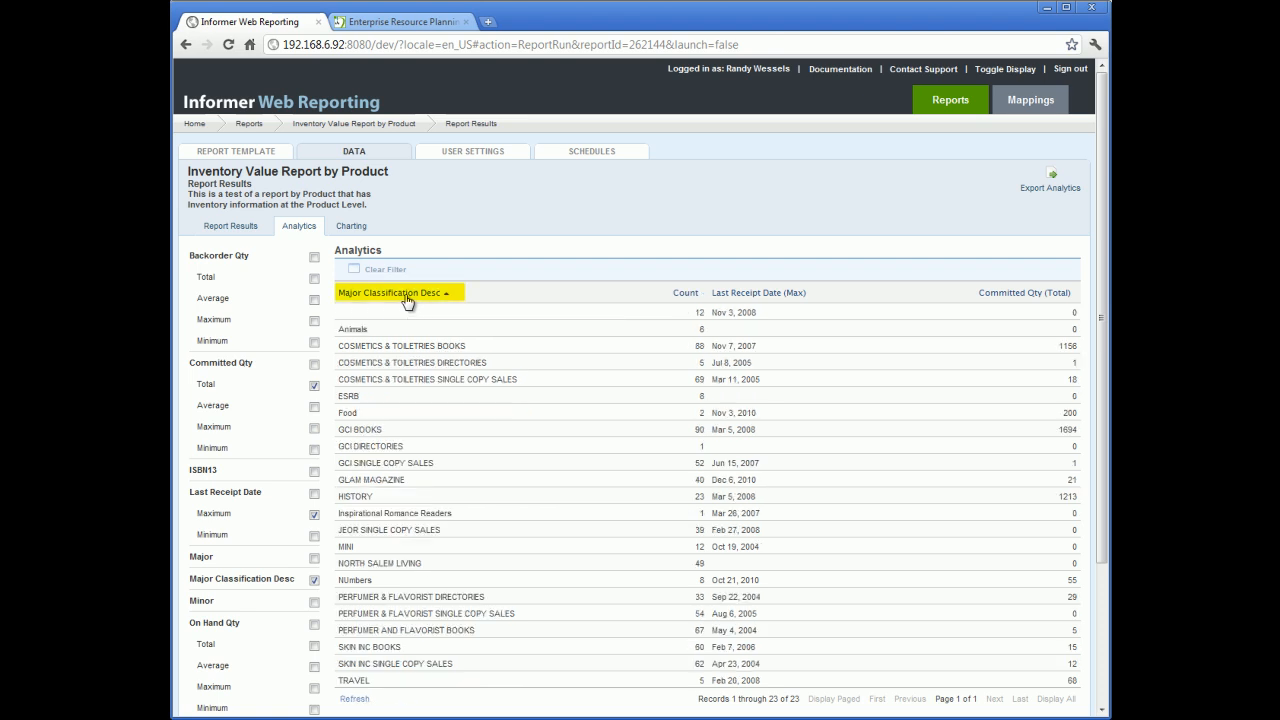
click(688, 295)
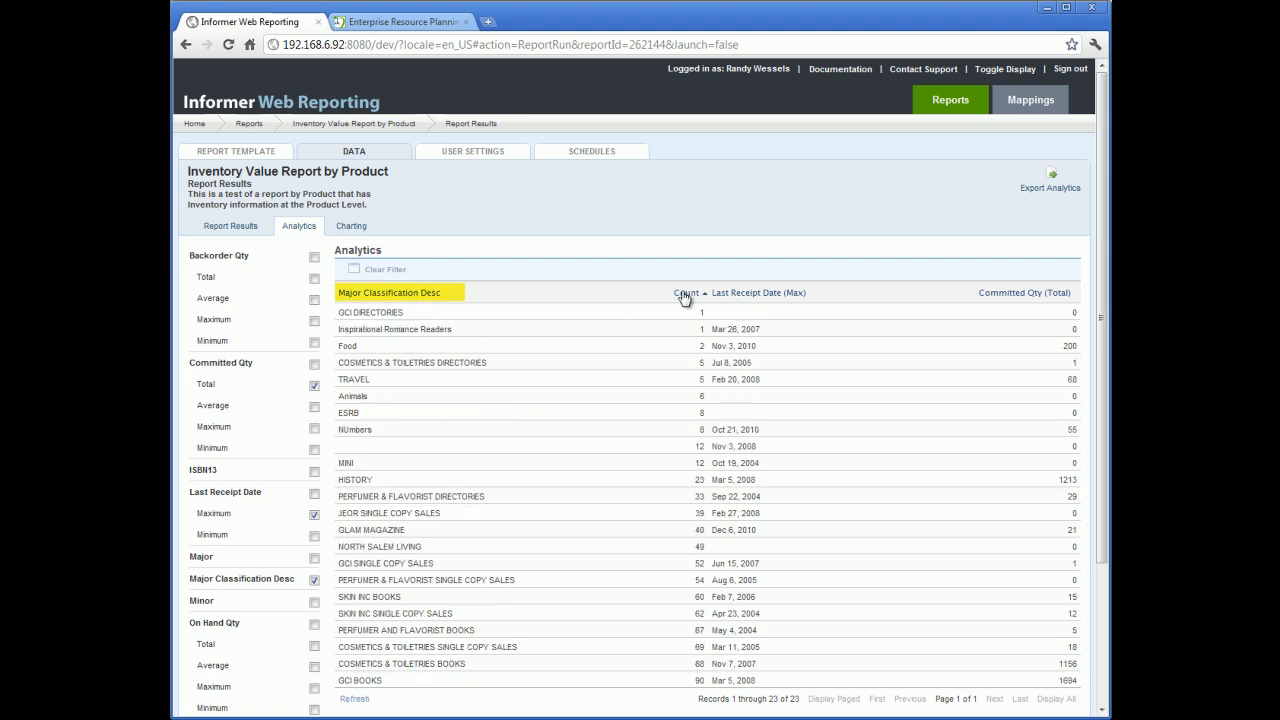
drag(686, 295, 366, 304)
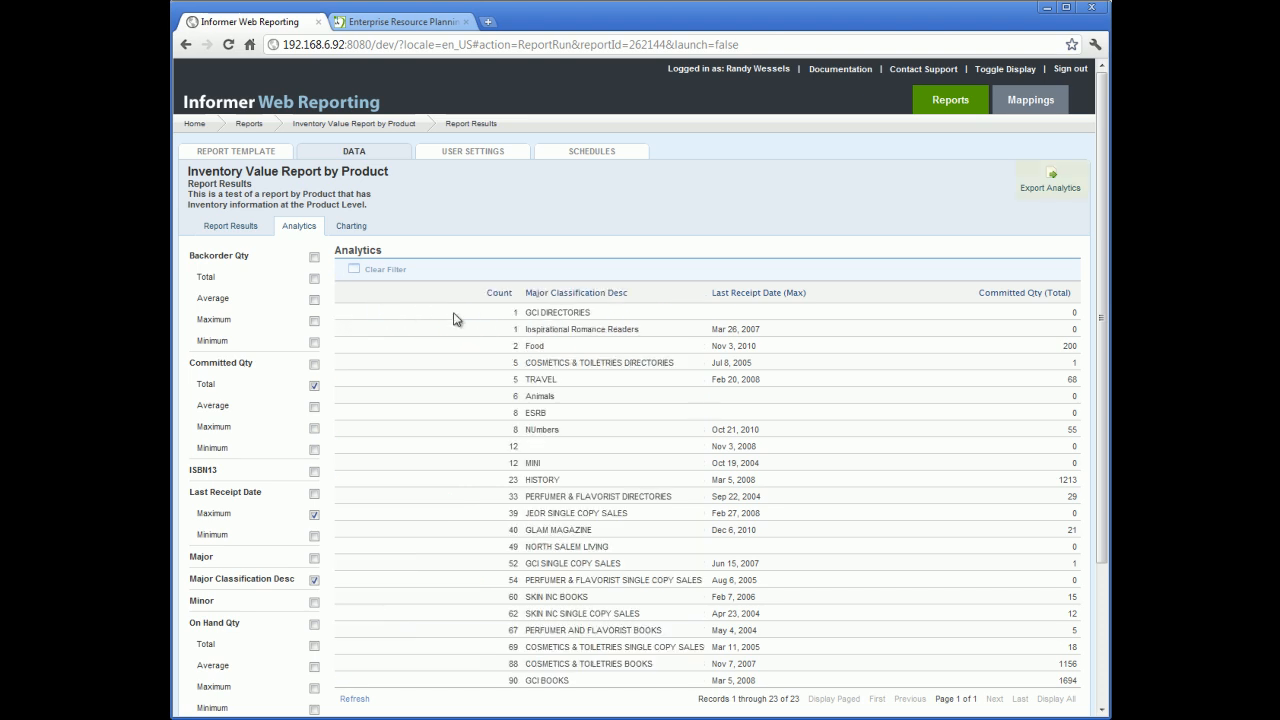
Step: Open the analytics export options and close them without exporting
click(1050, 180)
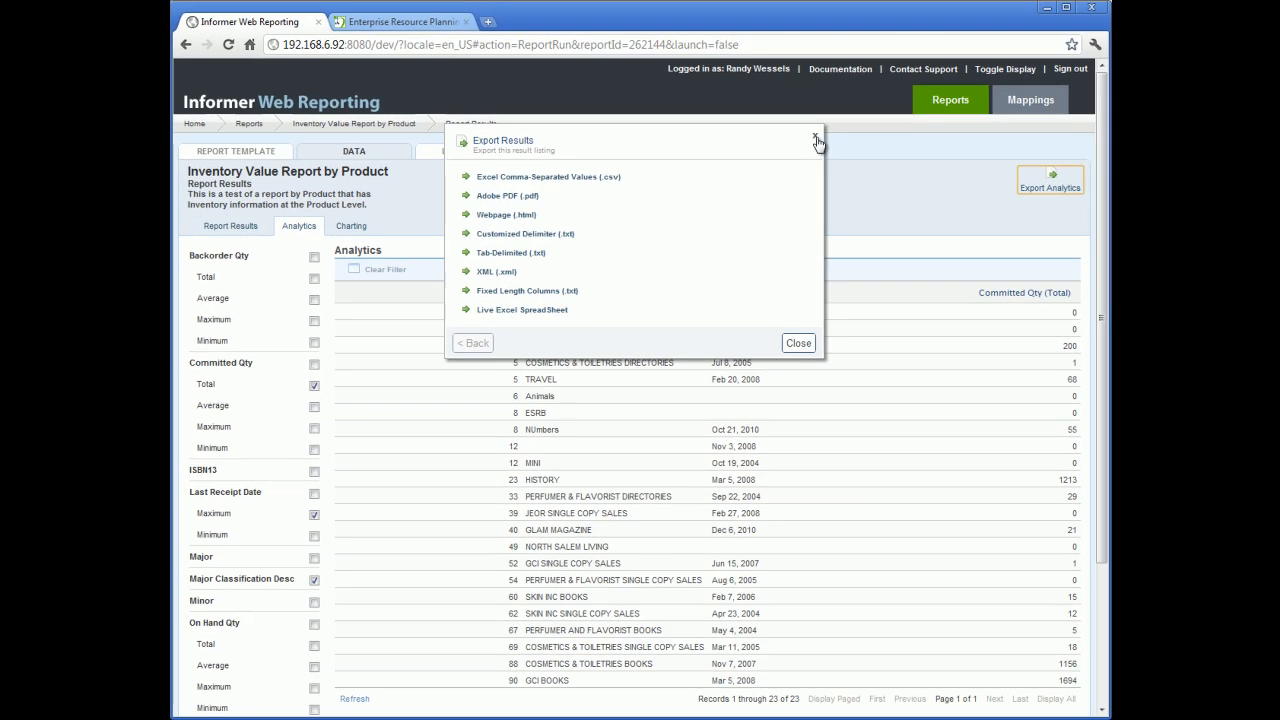
click(816, 139)
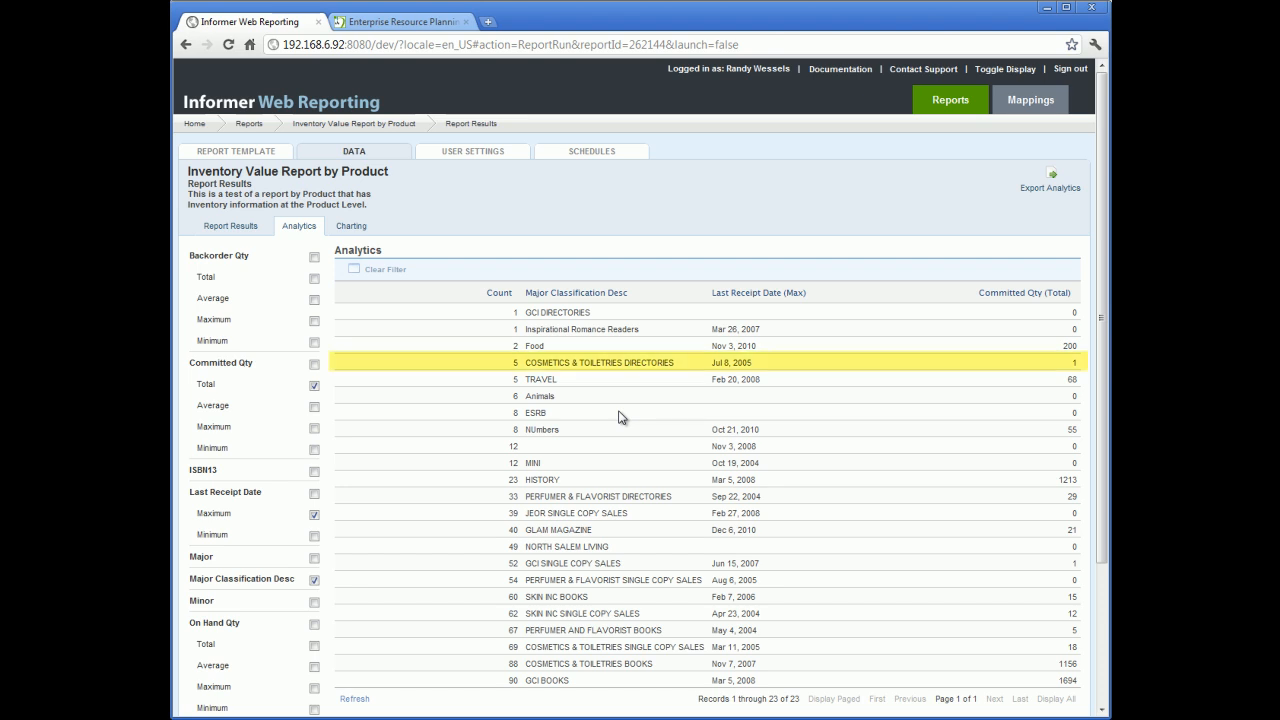
Step: Drill into the COSMETICS & TOILETRIES DIRECTORIES row and expand its group in the report results
click(561, 366)
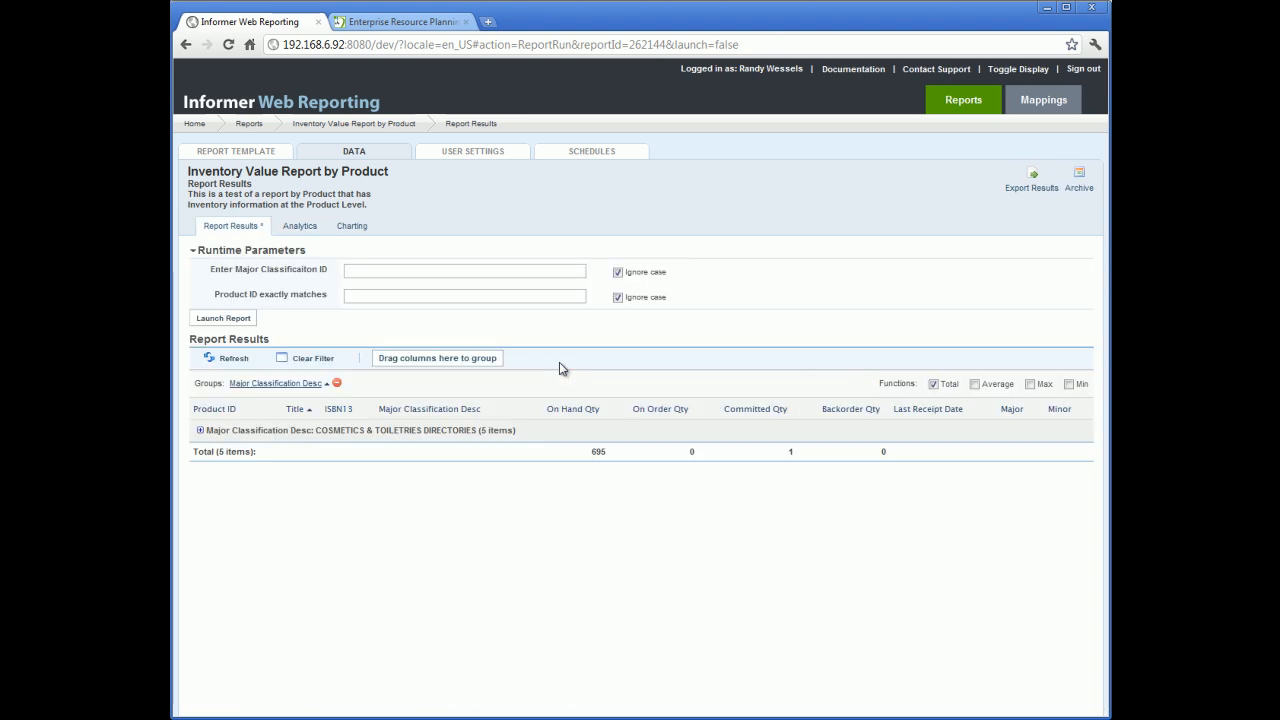
click(201, 432)
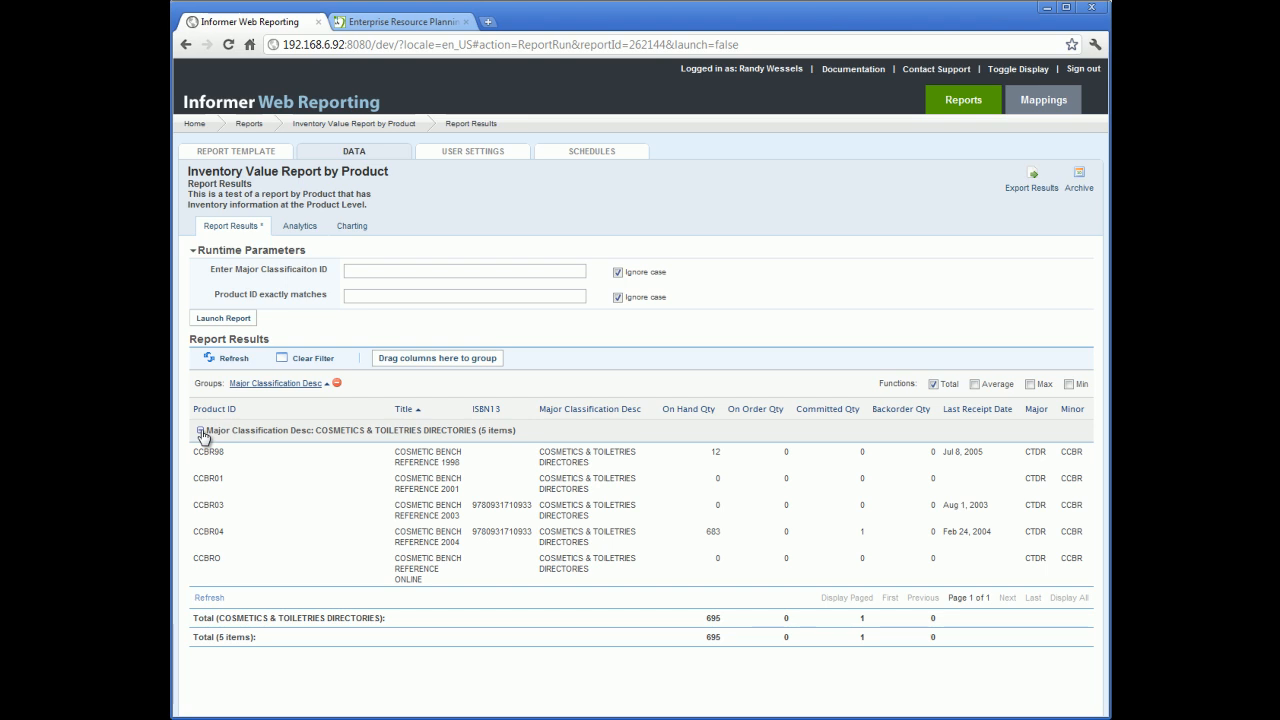
Step: Open the Charting view and chart Count by the Major axis field
click(300, 226)
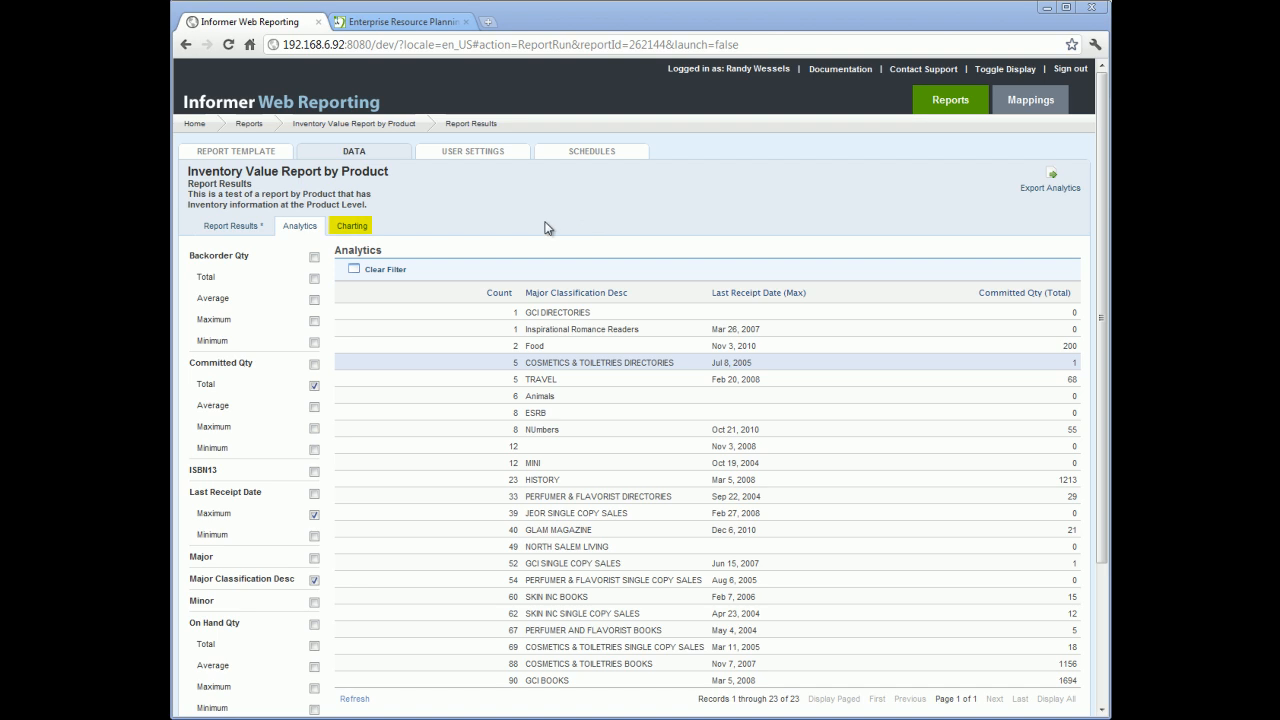
click(352, 226)
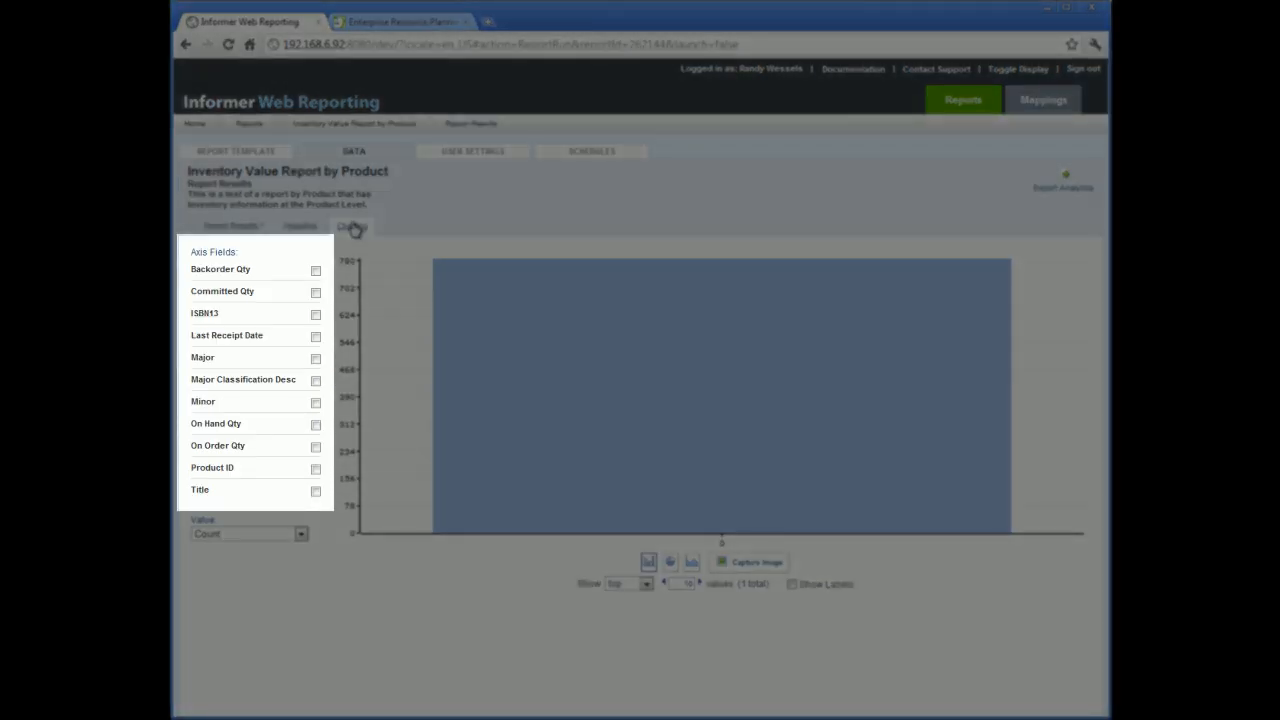
click(315, 360)
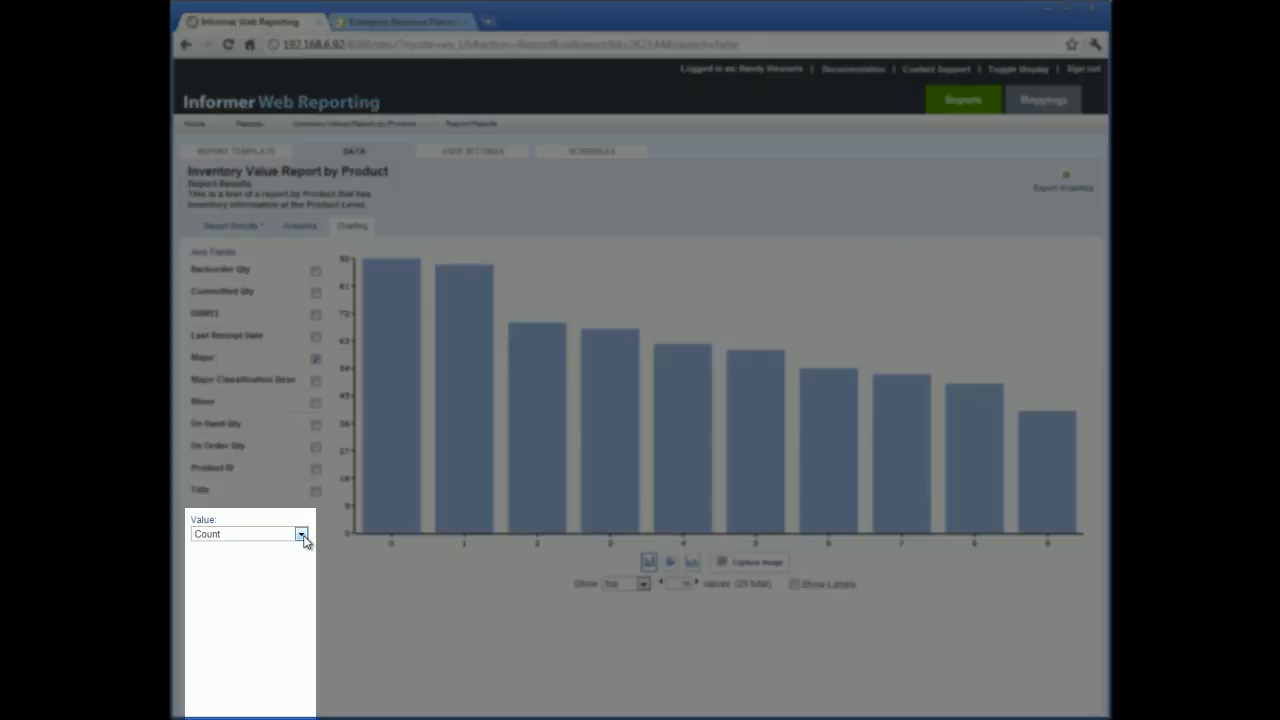
click(301, 535)
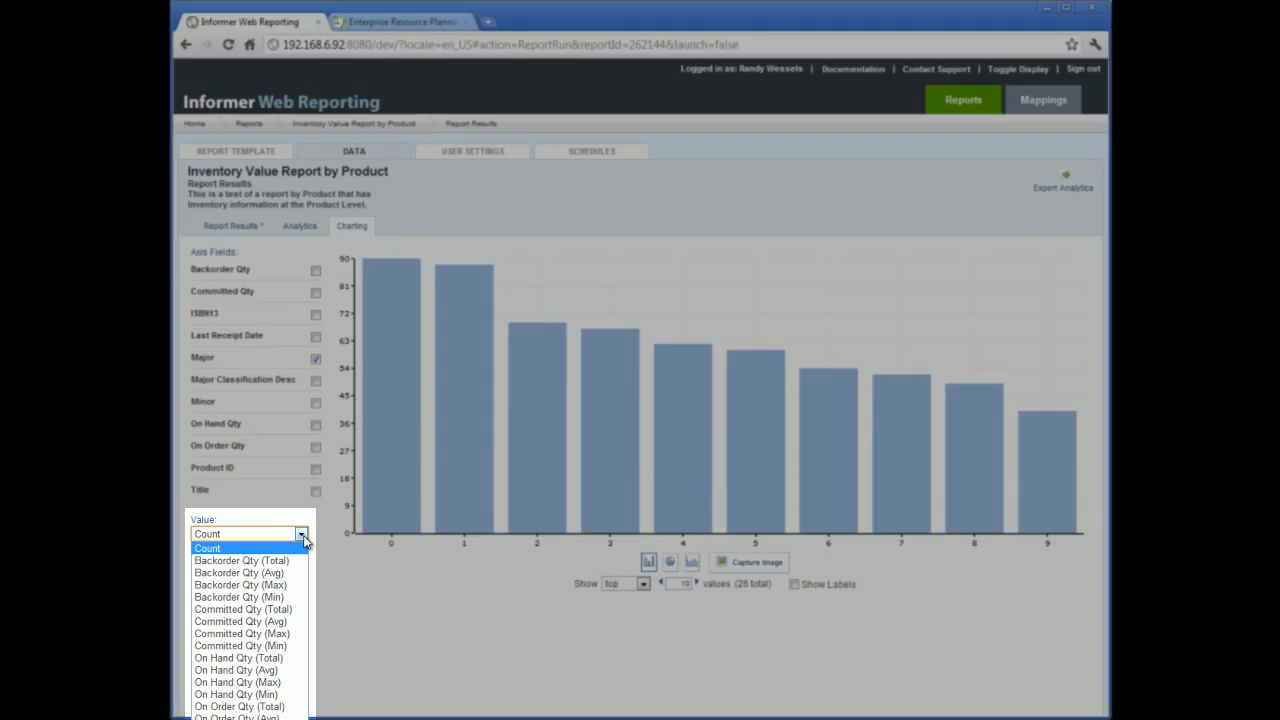
click(303, 538)
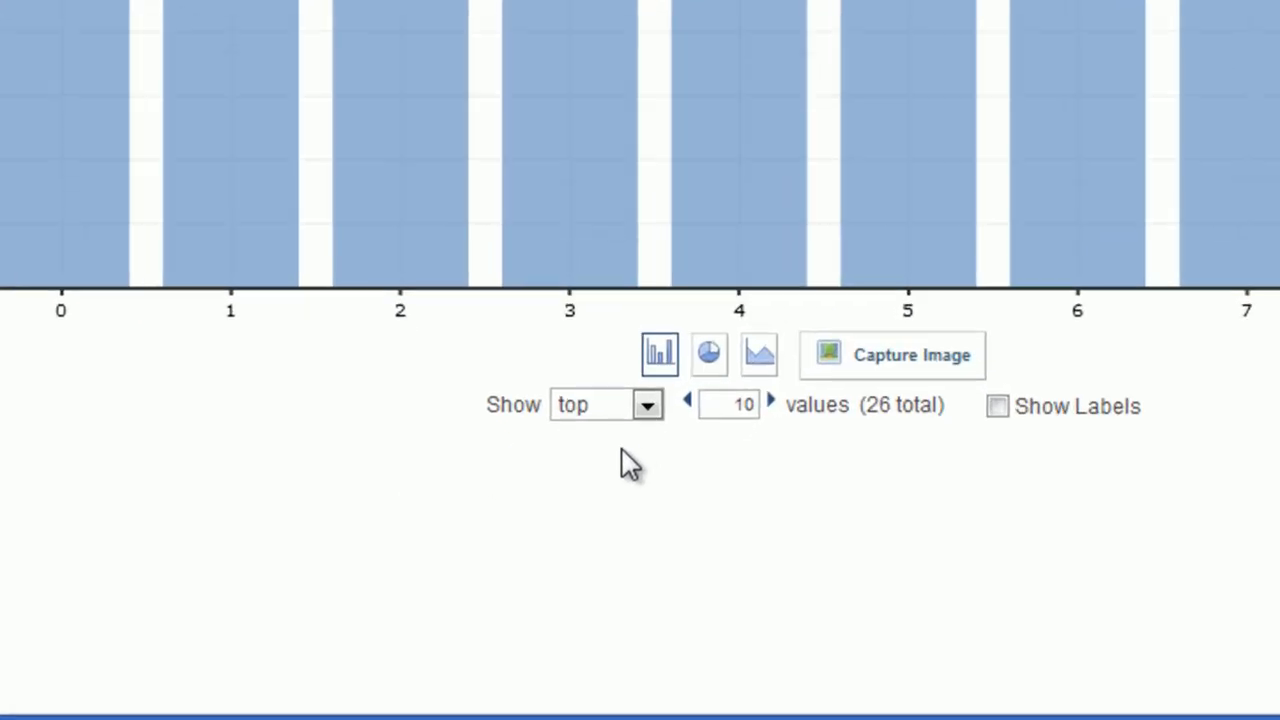
Step: Show all values in the chart and turn on value labels
click(645, 472)
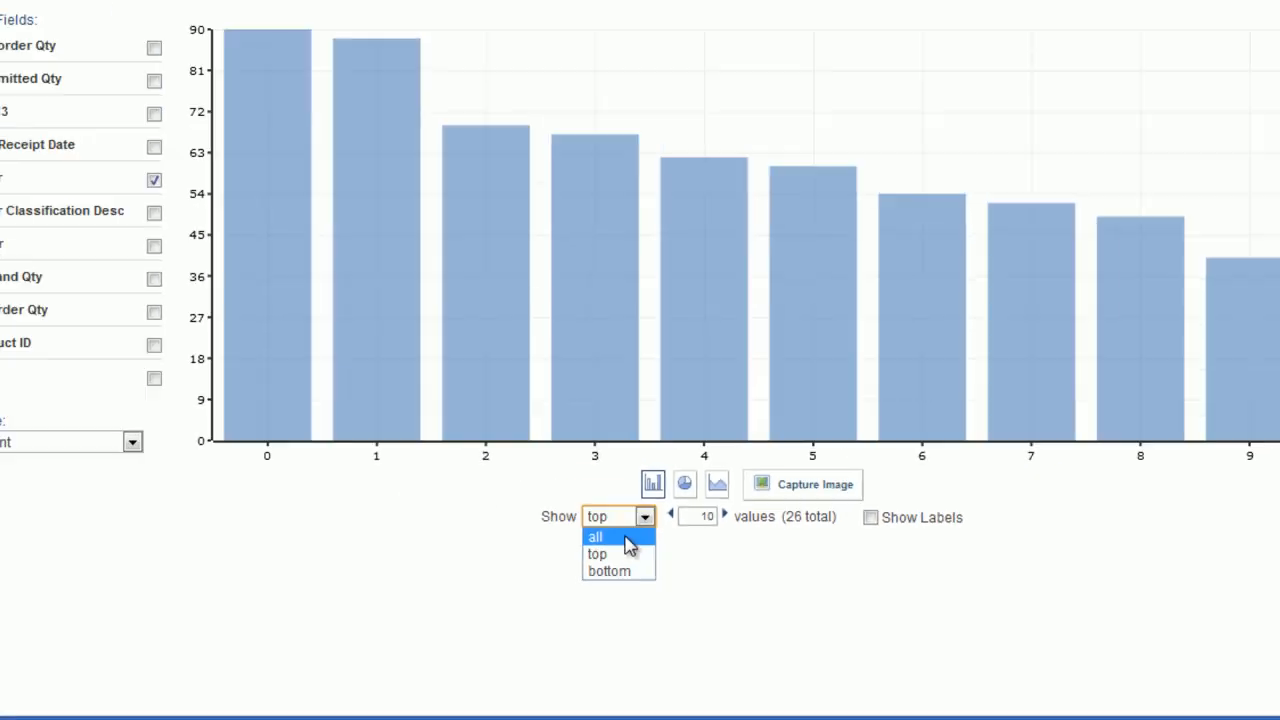
click(617, 441)
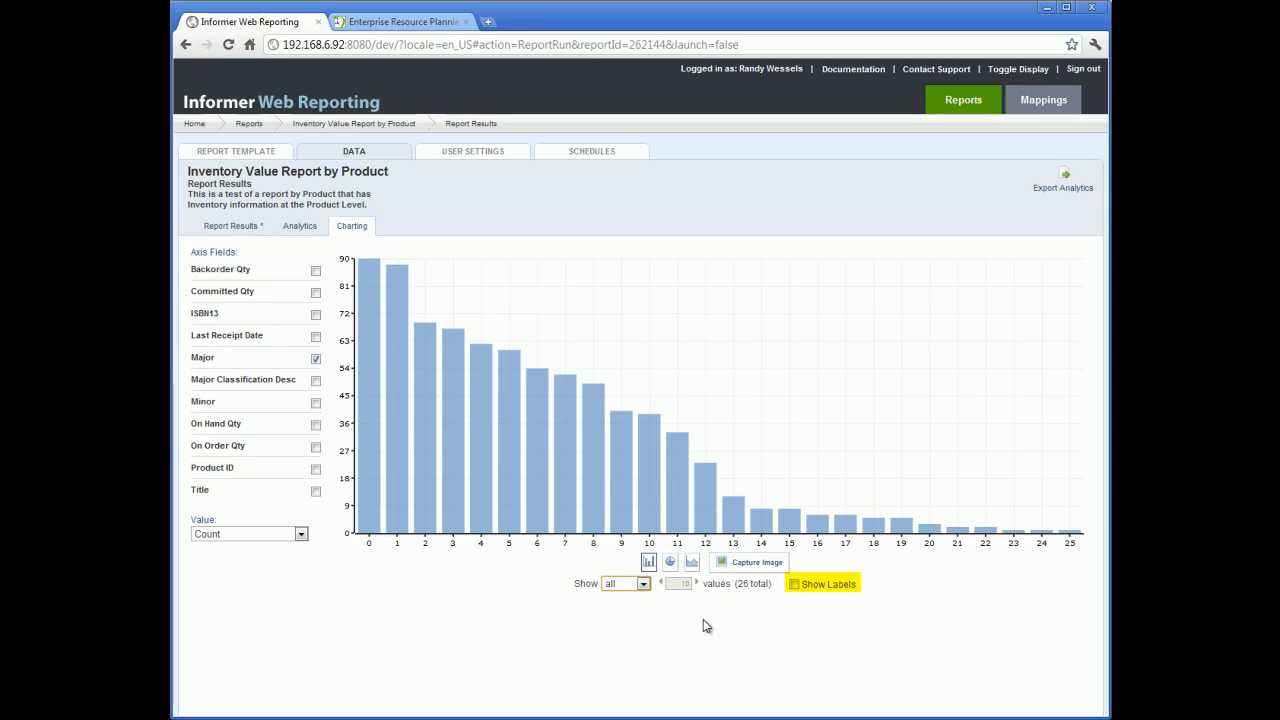
click(795, 585)
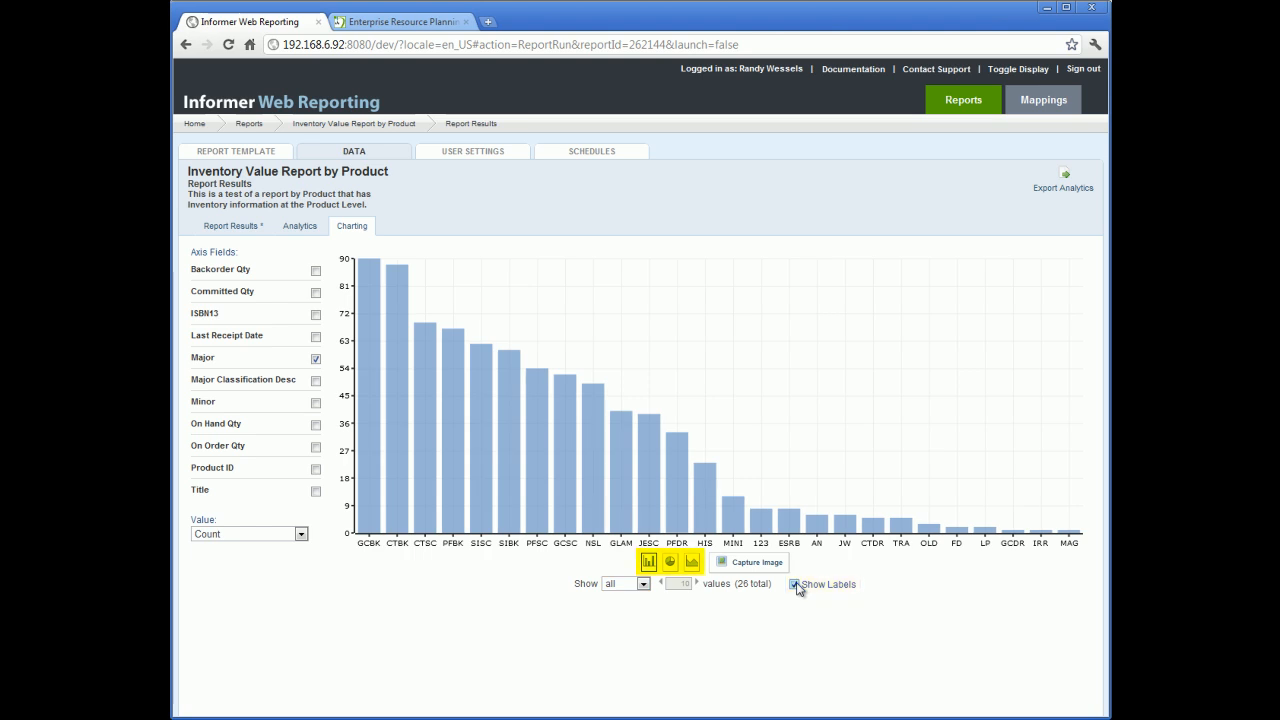
Step: Switch the chart to a pie chart, trying the area chart on the way
click(670, 562)
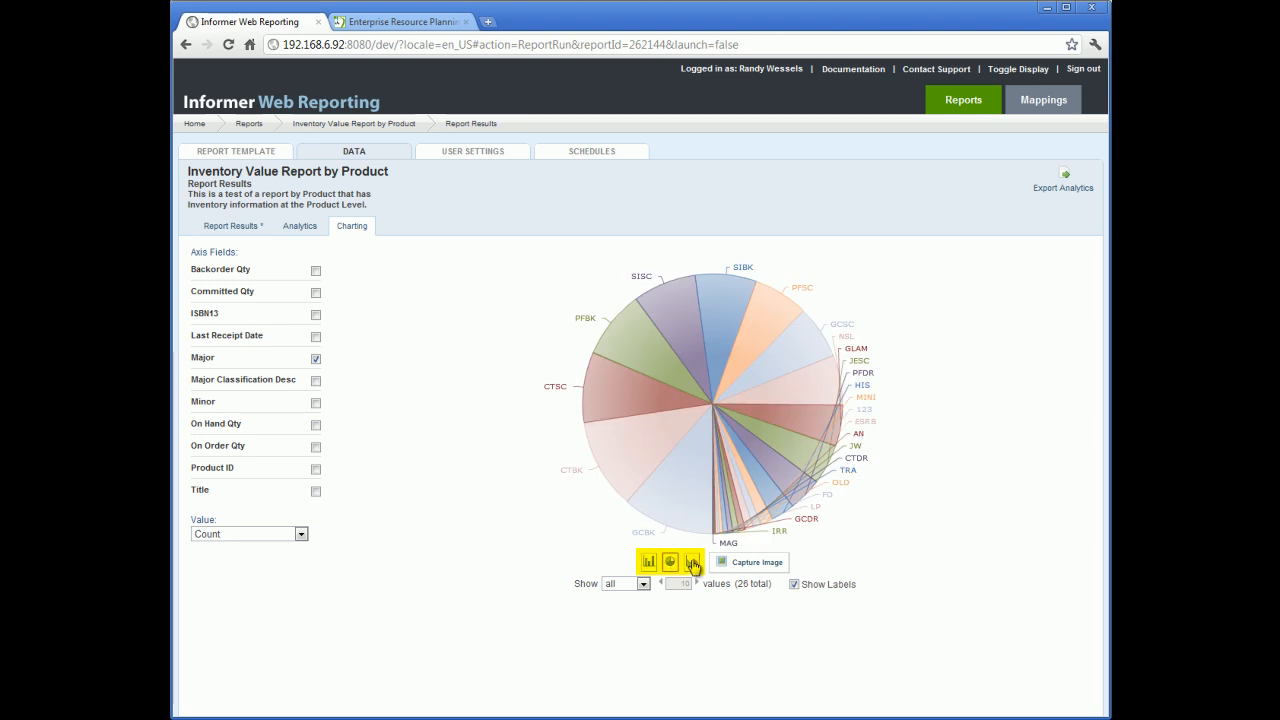
click(692, 565)
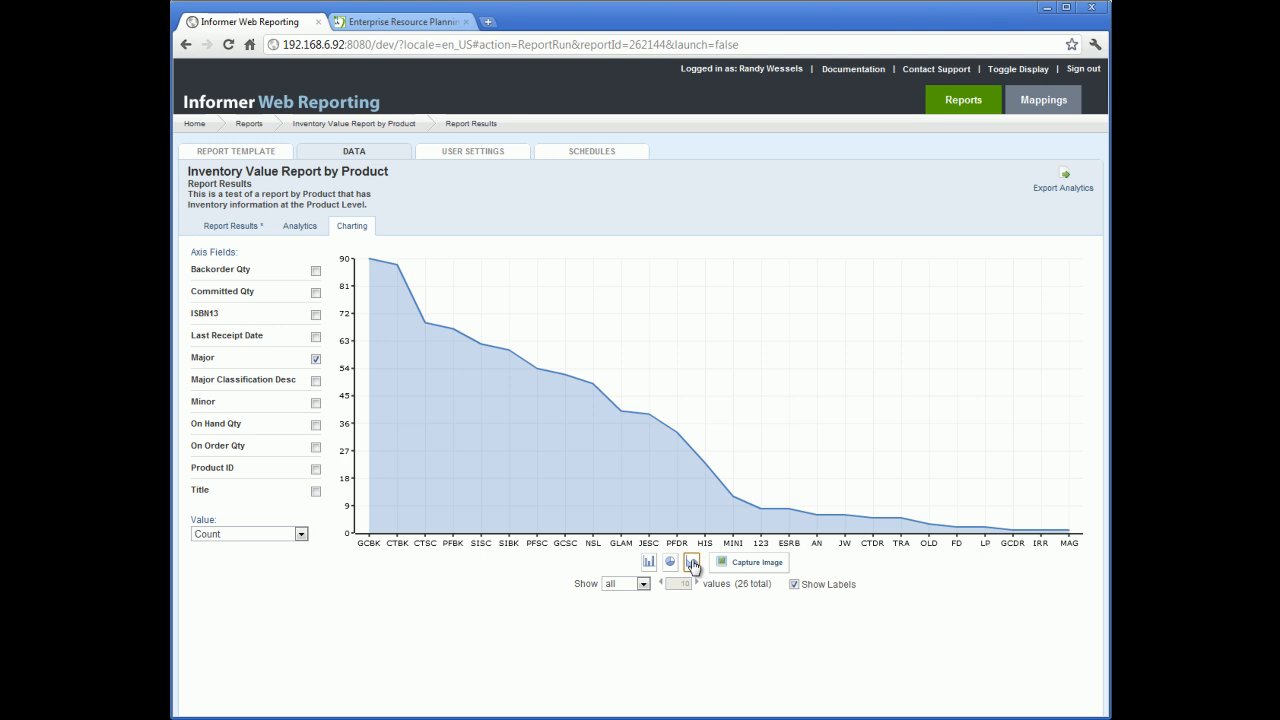
click(676, 564)
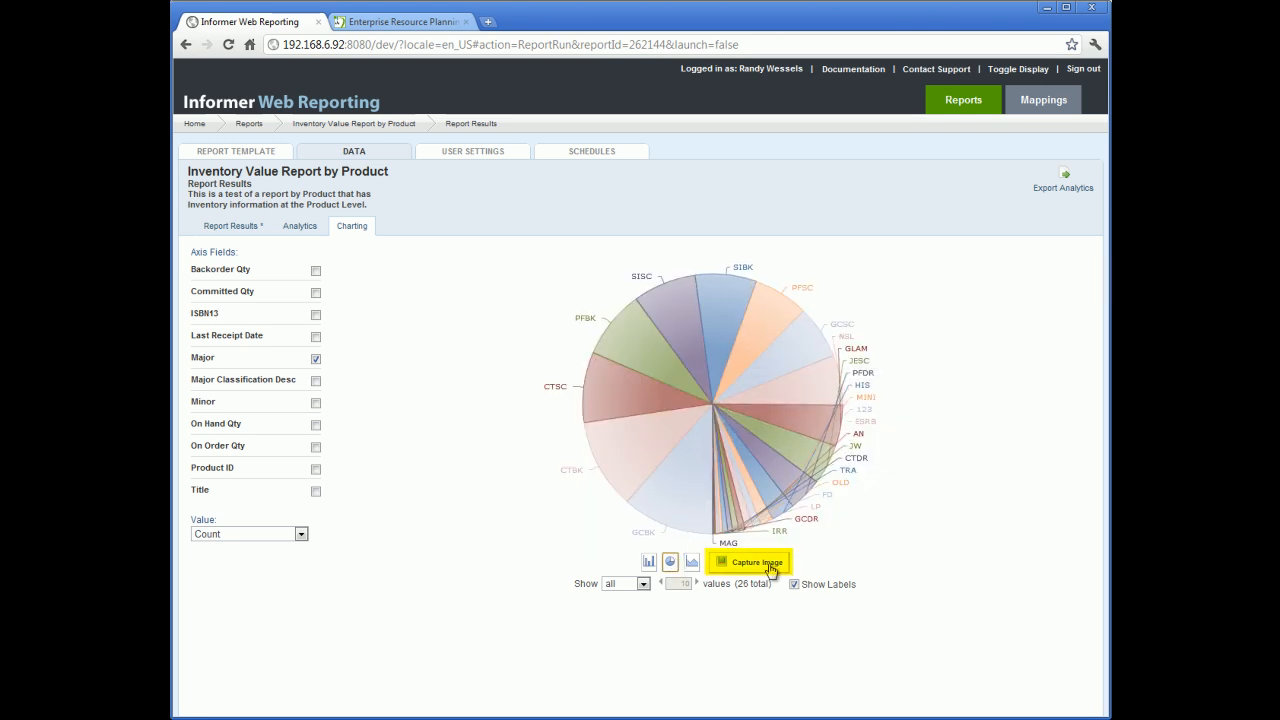
Step: Capture an image of the pie chart and close the capture window
click(771, 571)
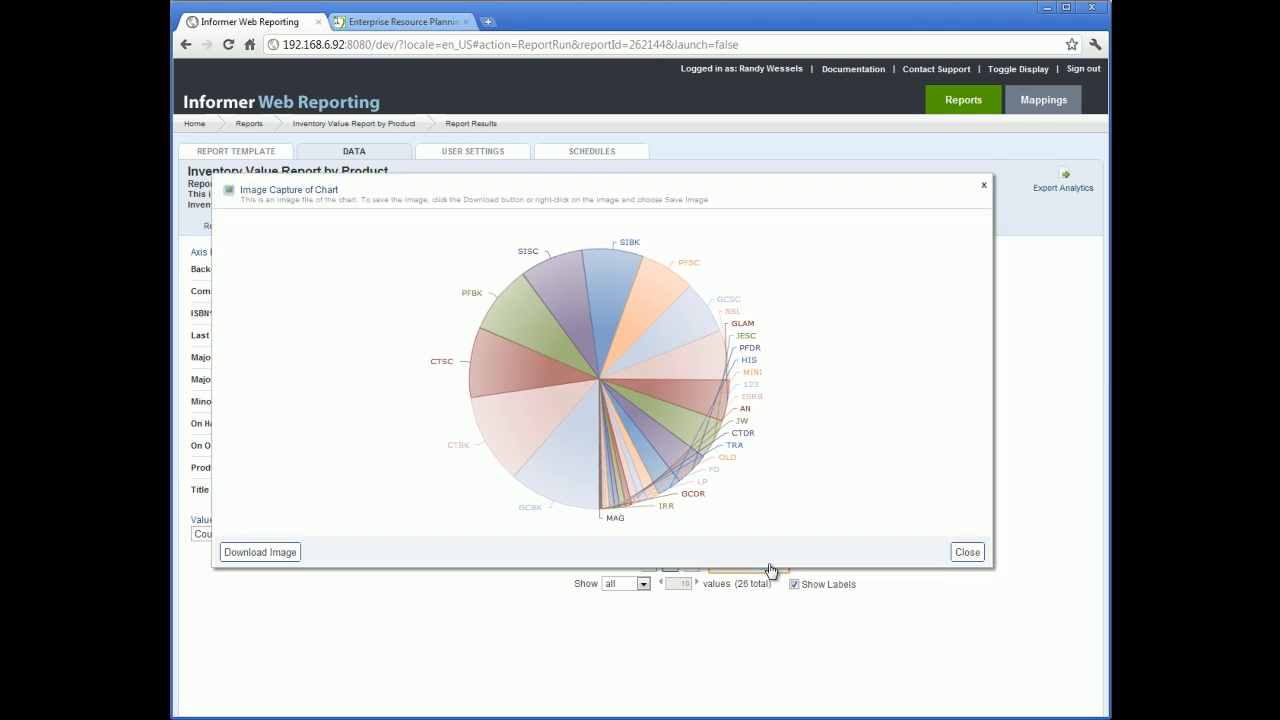
click(972, 555)
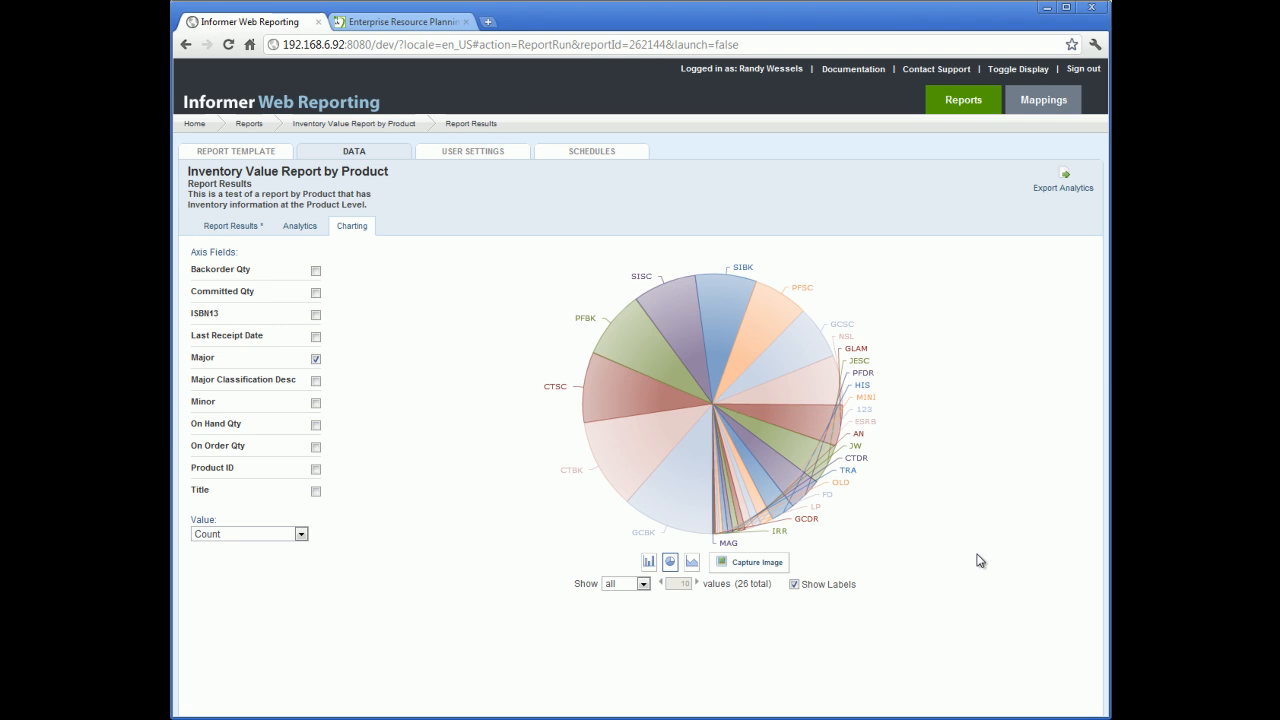
Step: Open the report's User Settings and review the Columns and Sorts customization pages
click(468, 157)
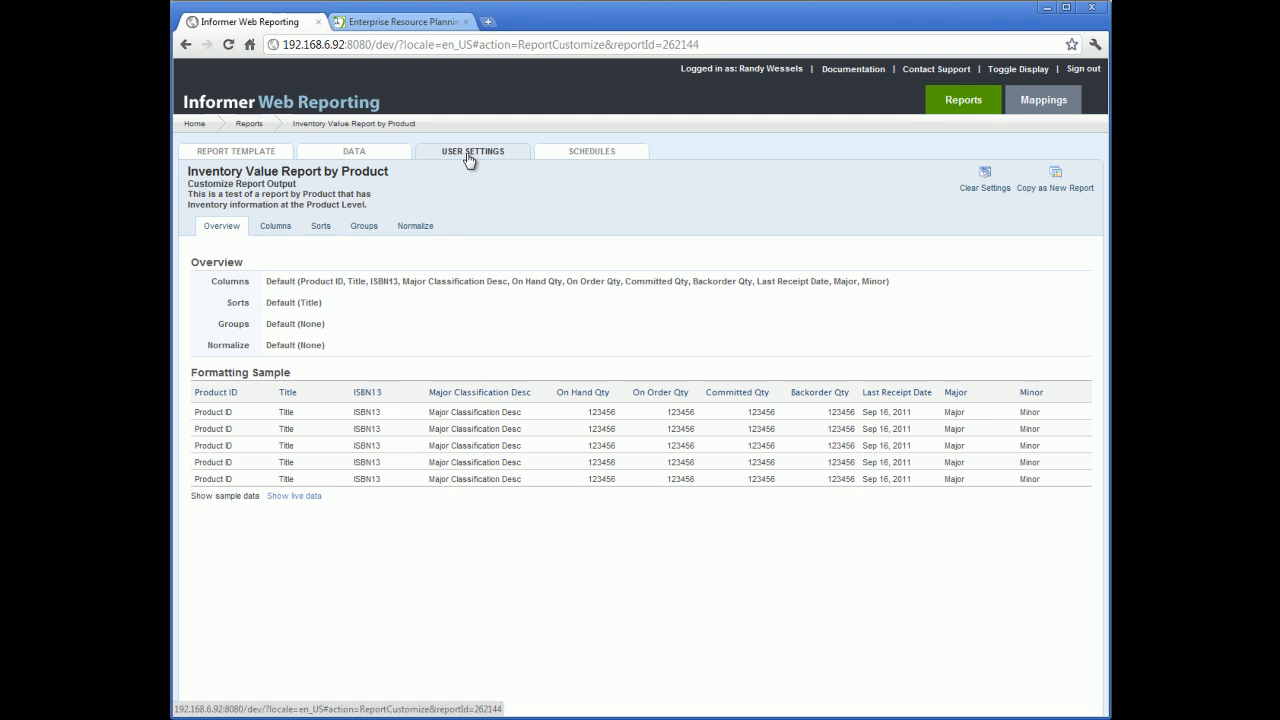
click(277, 226)
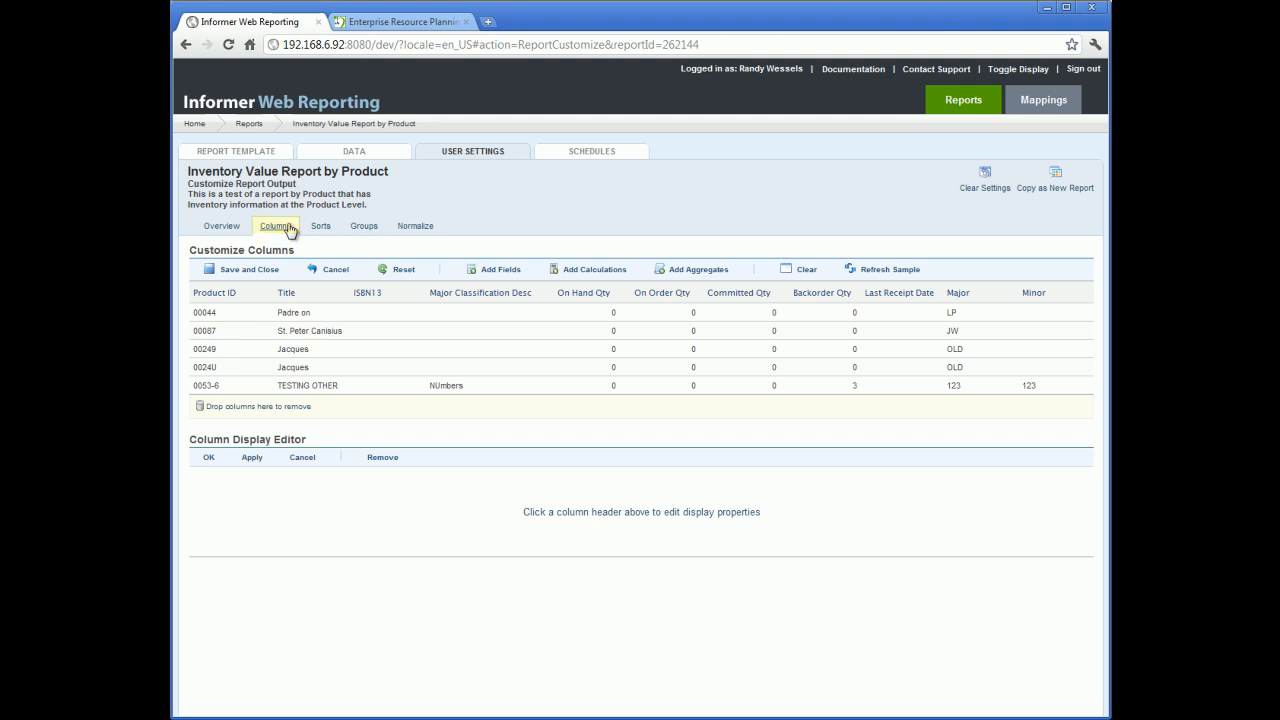
click(320, 227)
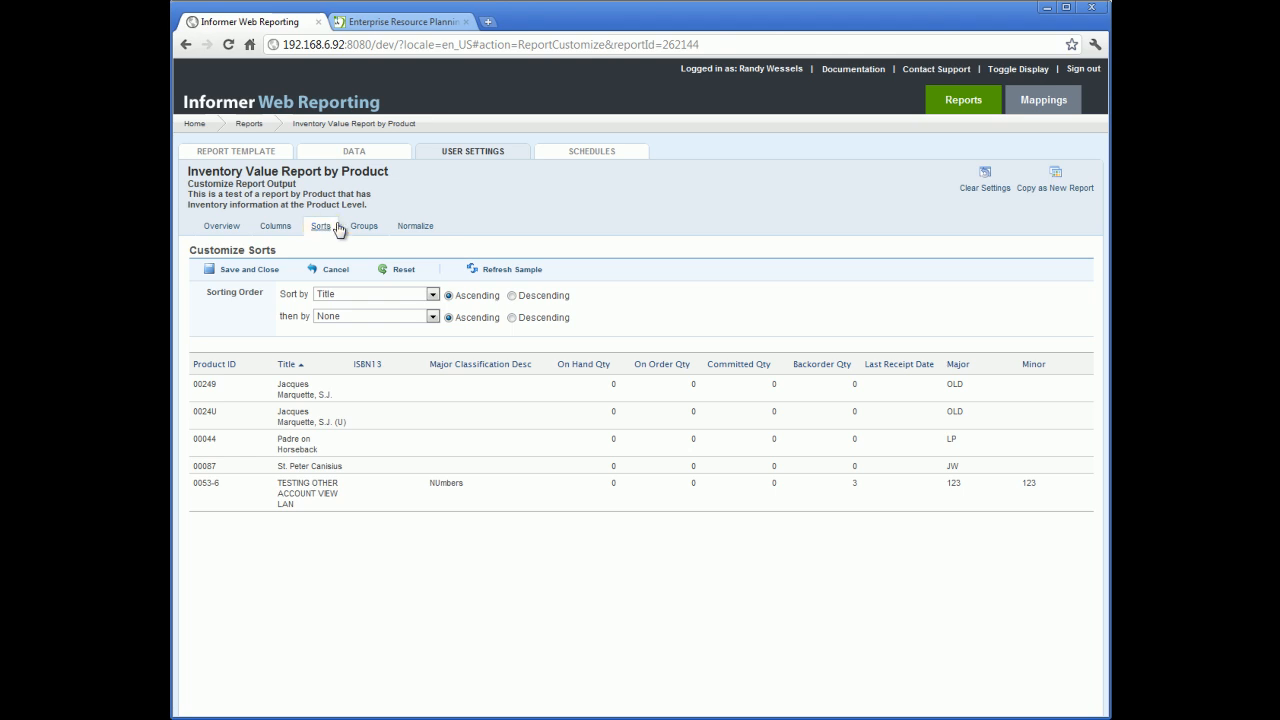
Step: Review the Groups customization page, then open the report's Schedules page
click(362, 227)
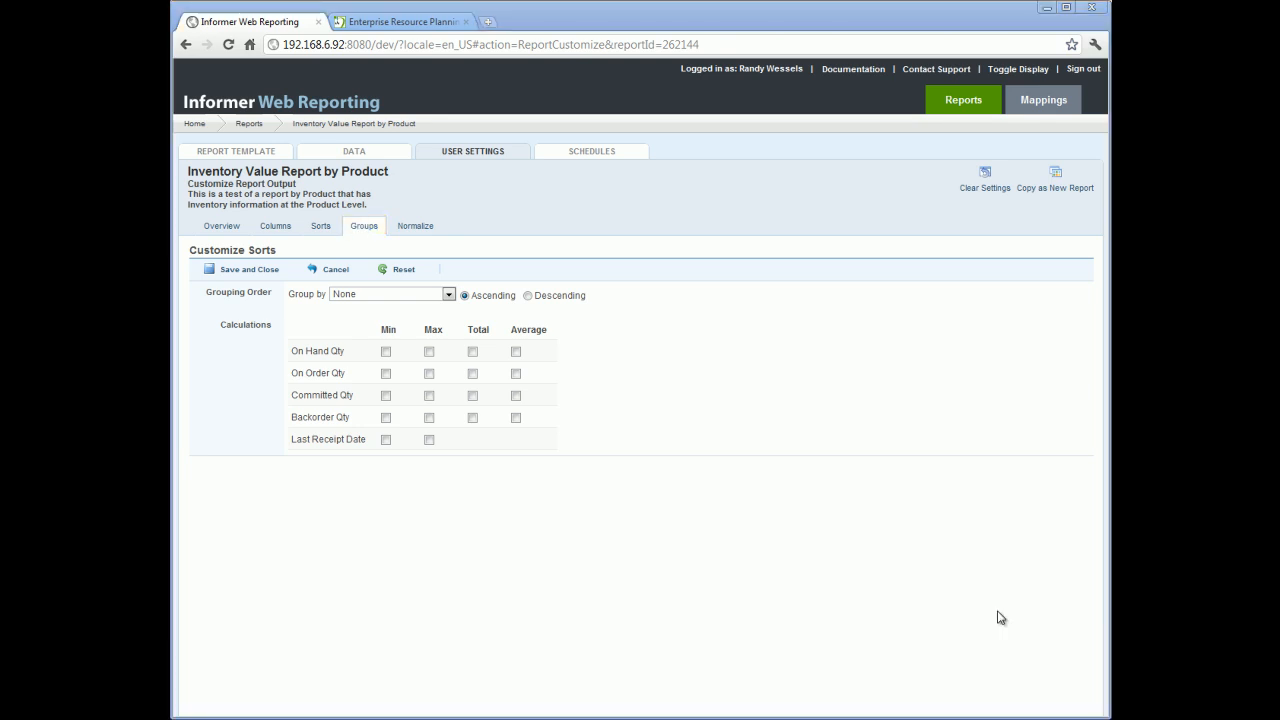
click(607, 154)
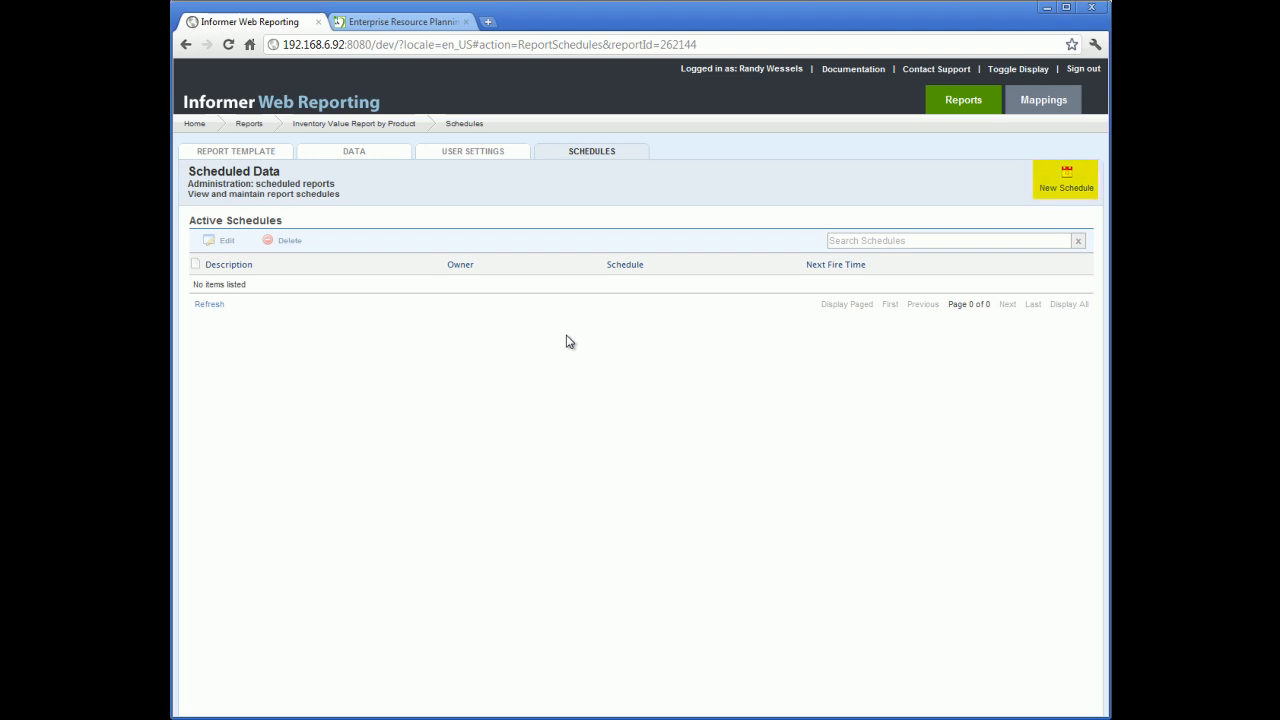
Step: Start a new report schedule and review its Schedule, Report Parameters, Archive and Email tabs
click(1065, 194)
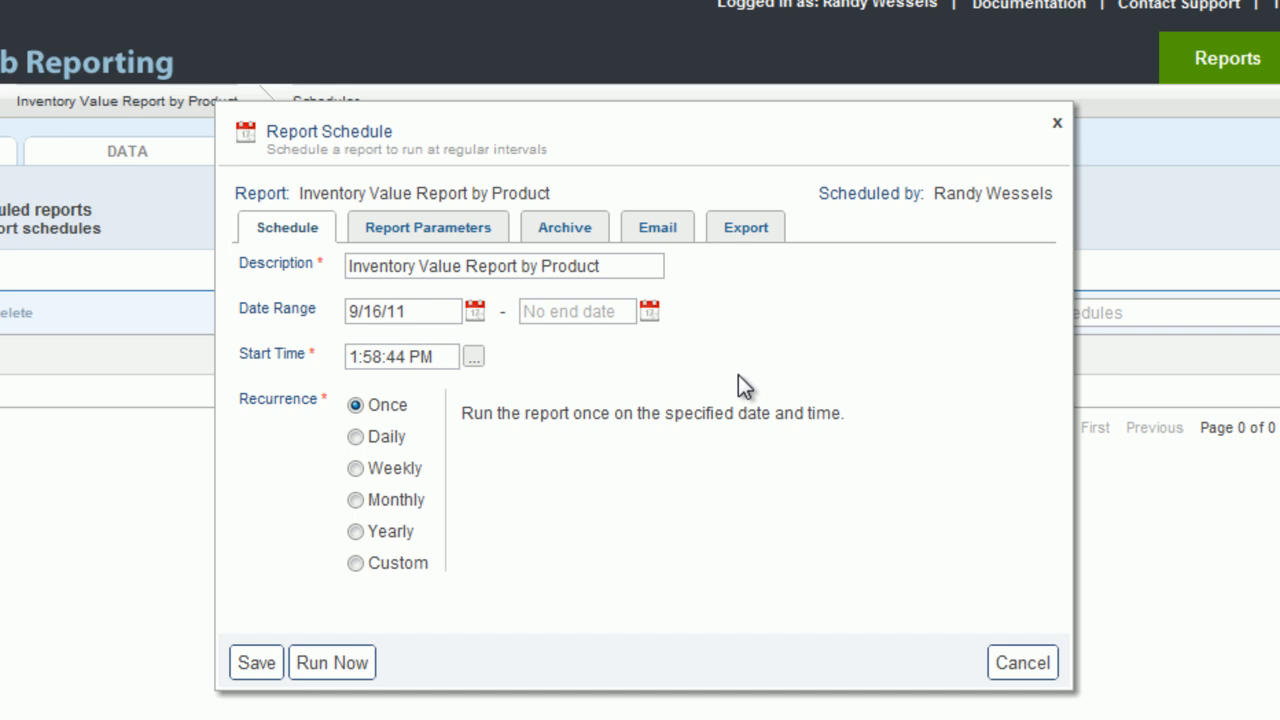
click(455, 232)
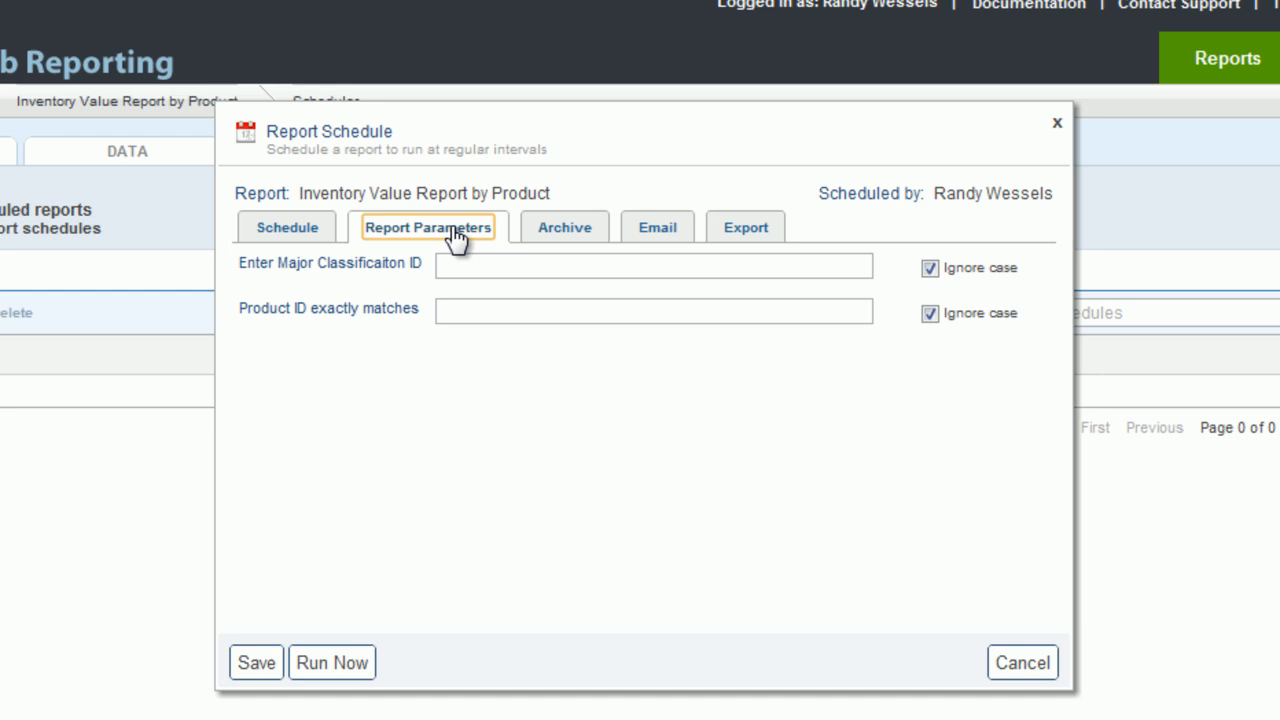
click(561, 232)
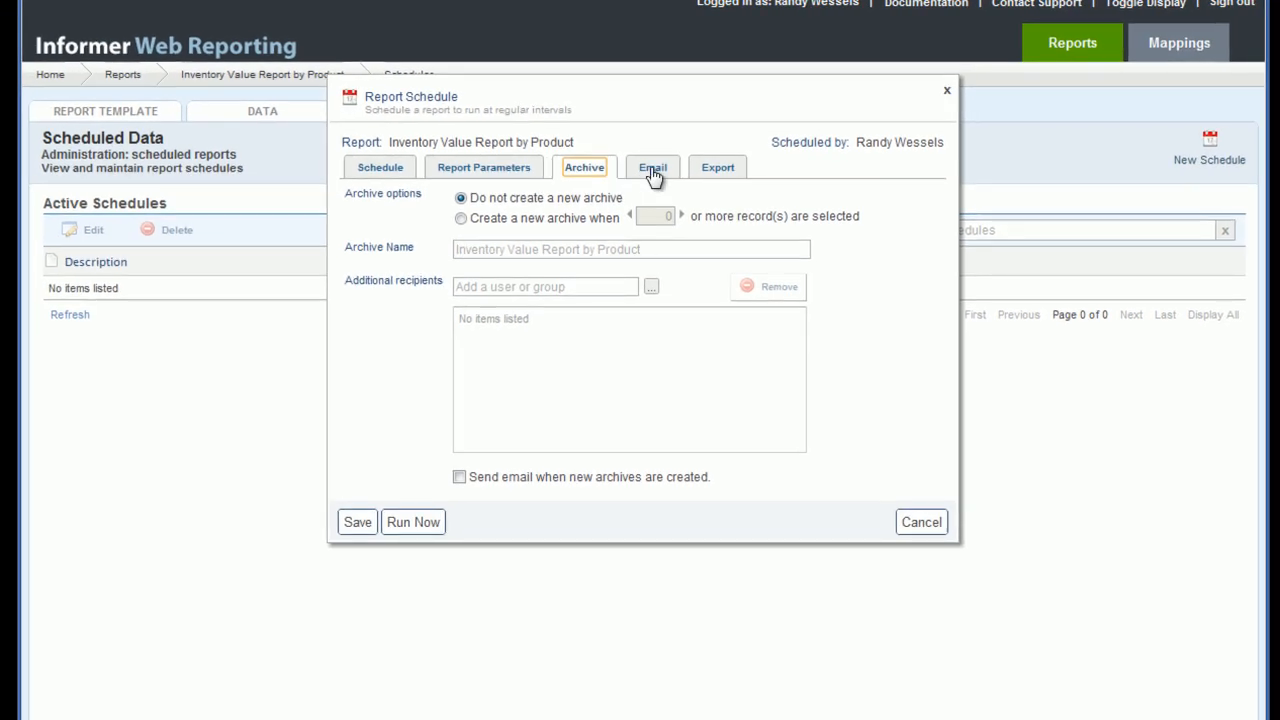
click(653, 170)
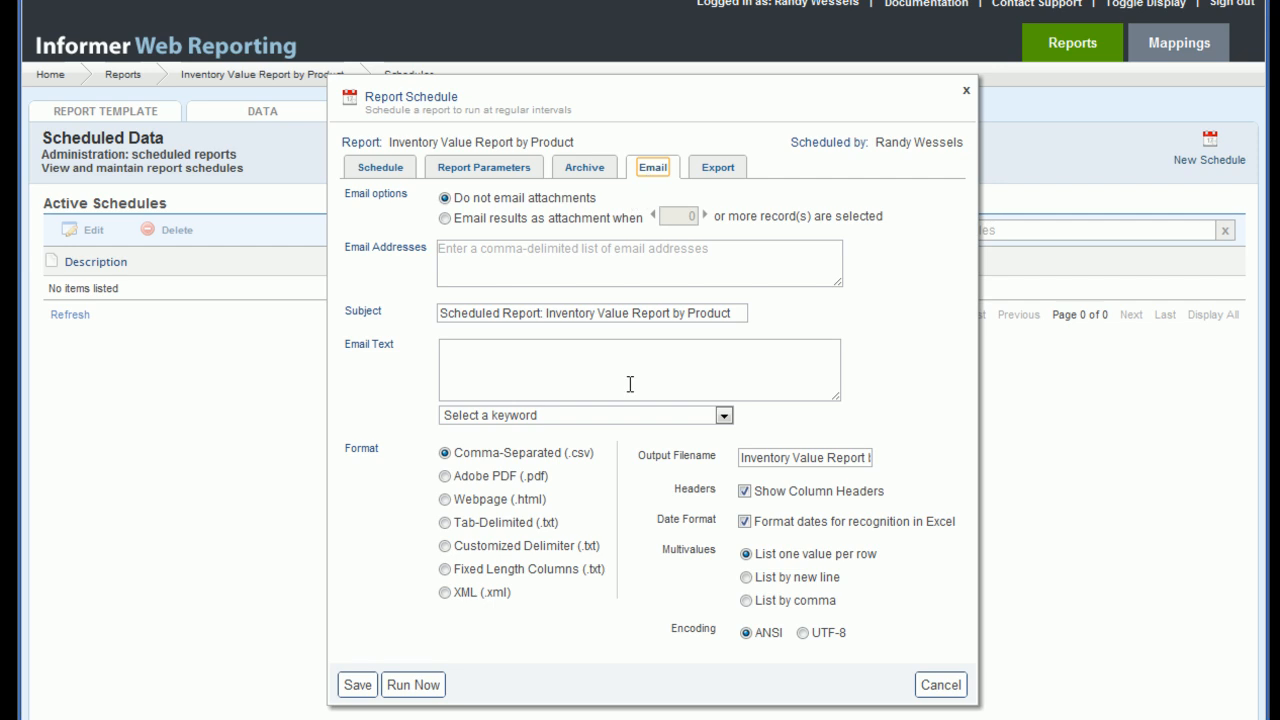
Step: Insert the Date of report export keyword into the email text, view the Export tab, and cancel the schedule
click(722, 415)
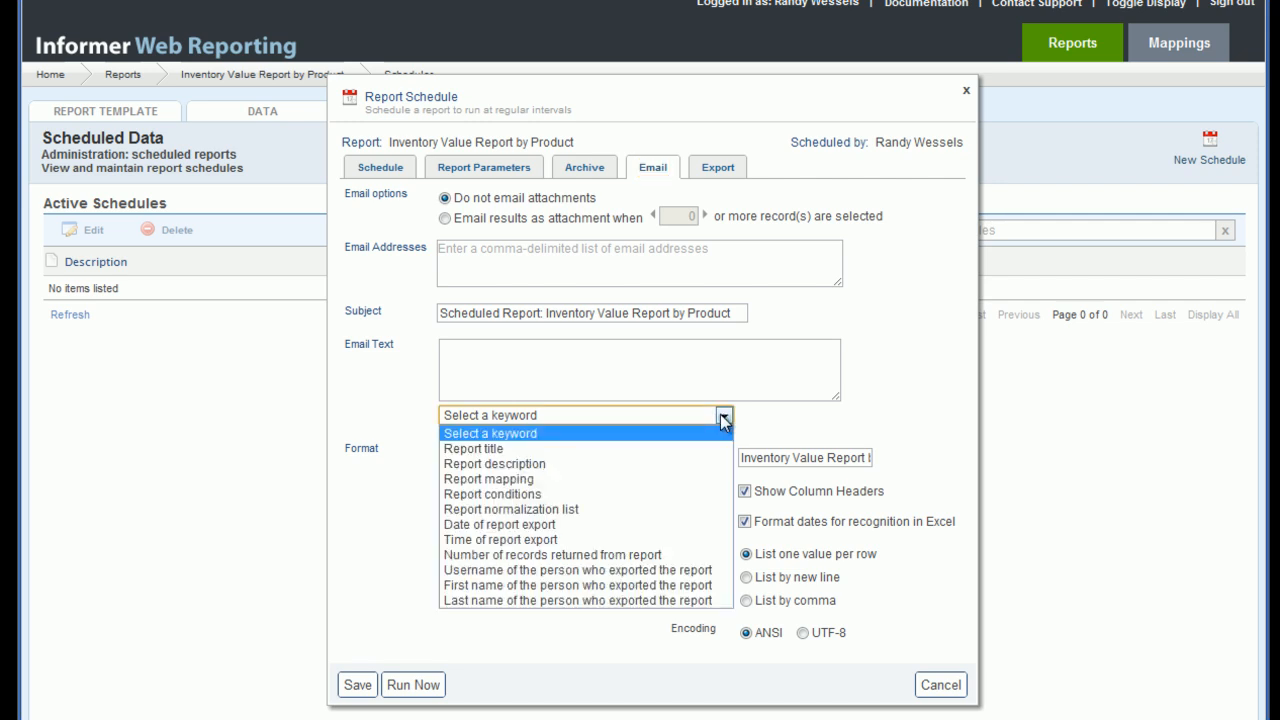
click(556, 526)
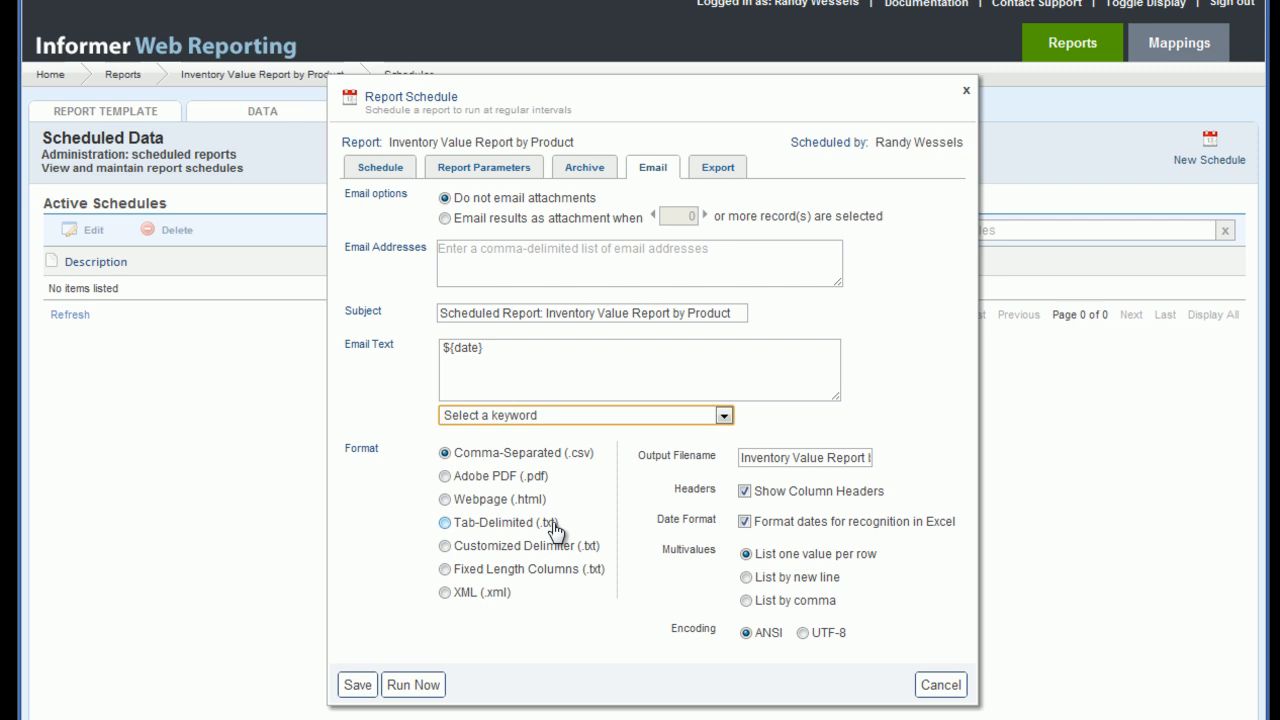
click(717, 167)
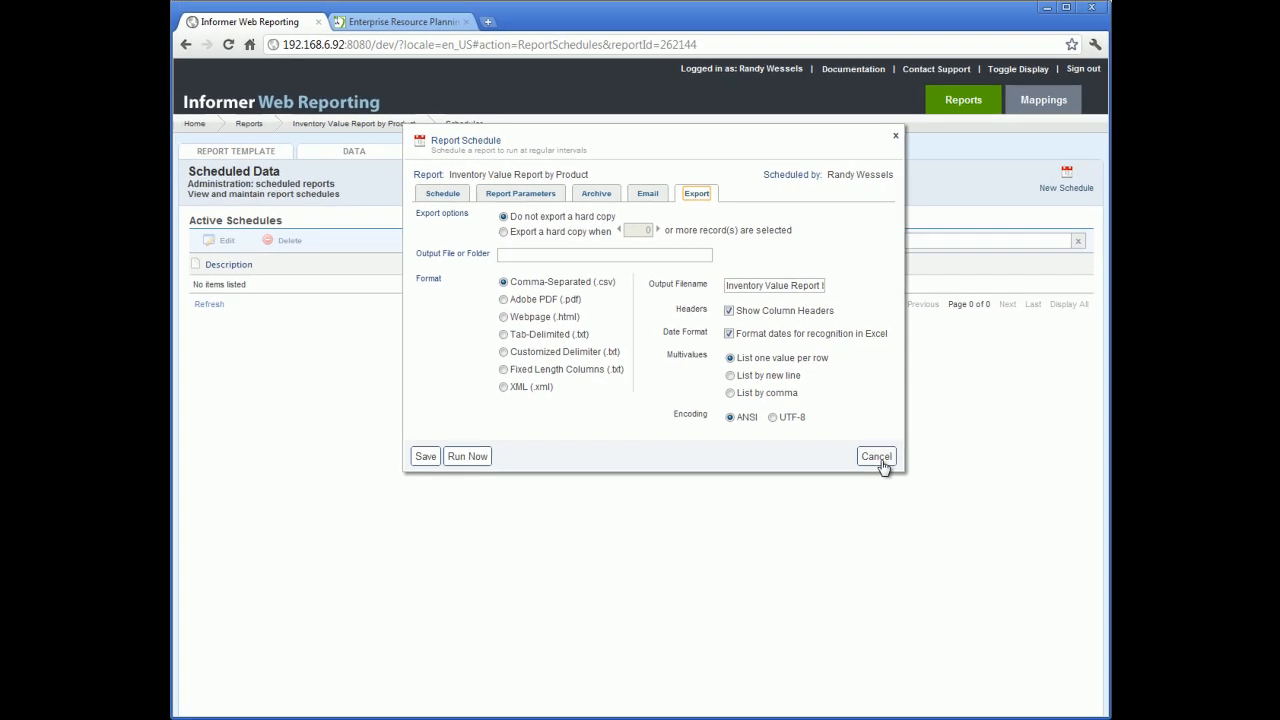
click(1028, 677)
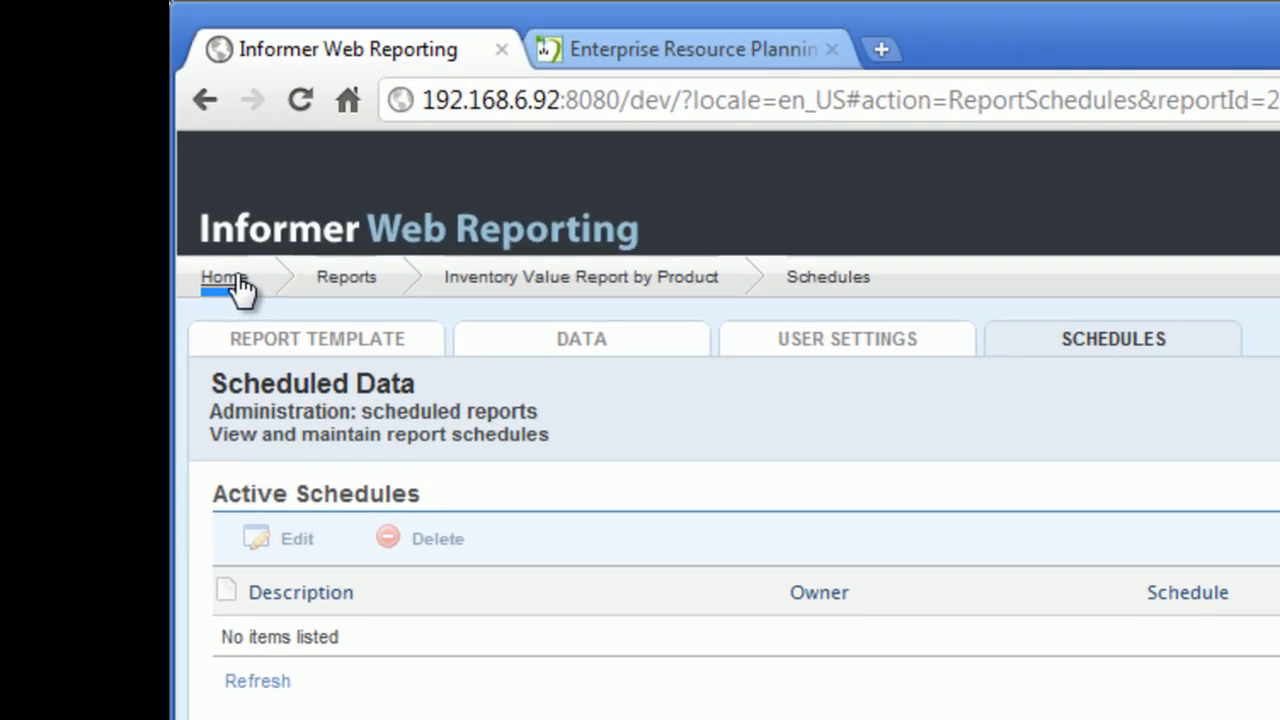
Step: Go to the Archives listing and open the archived Inventory Report
click(238, 284)
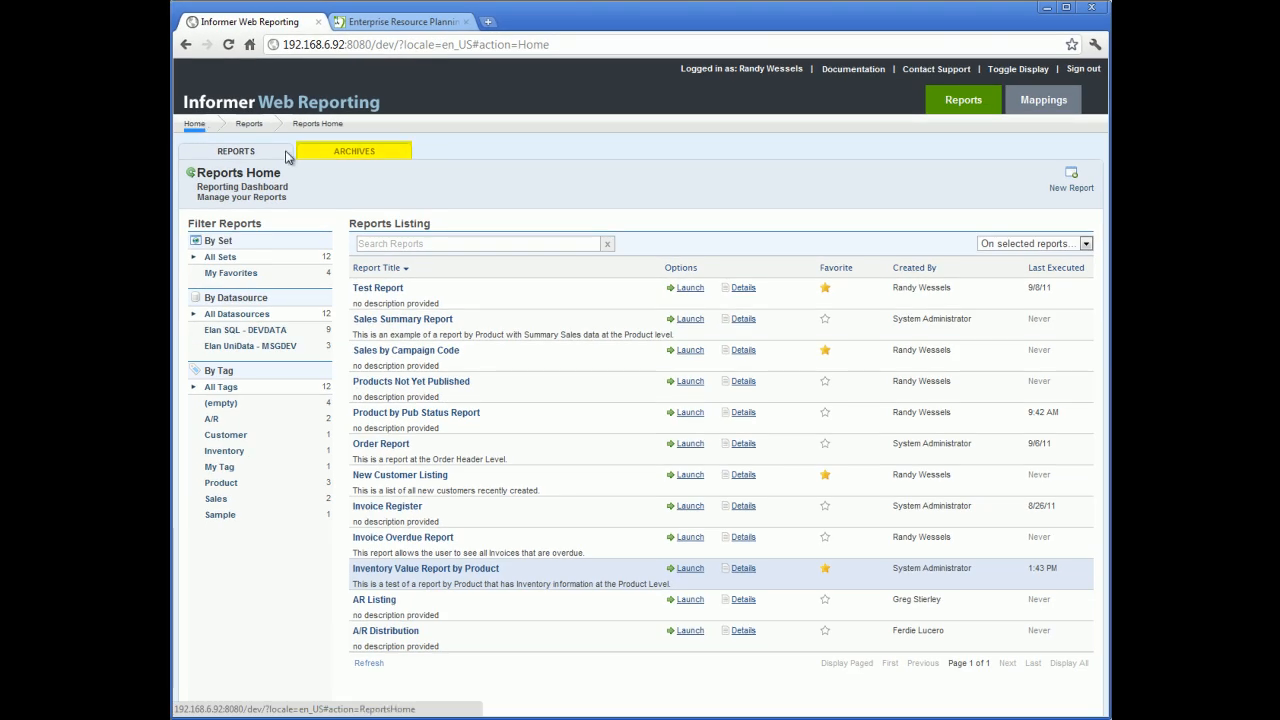
click(340, 158)
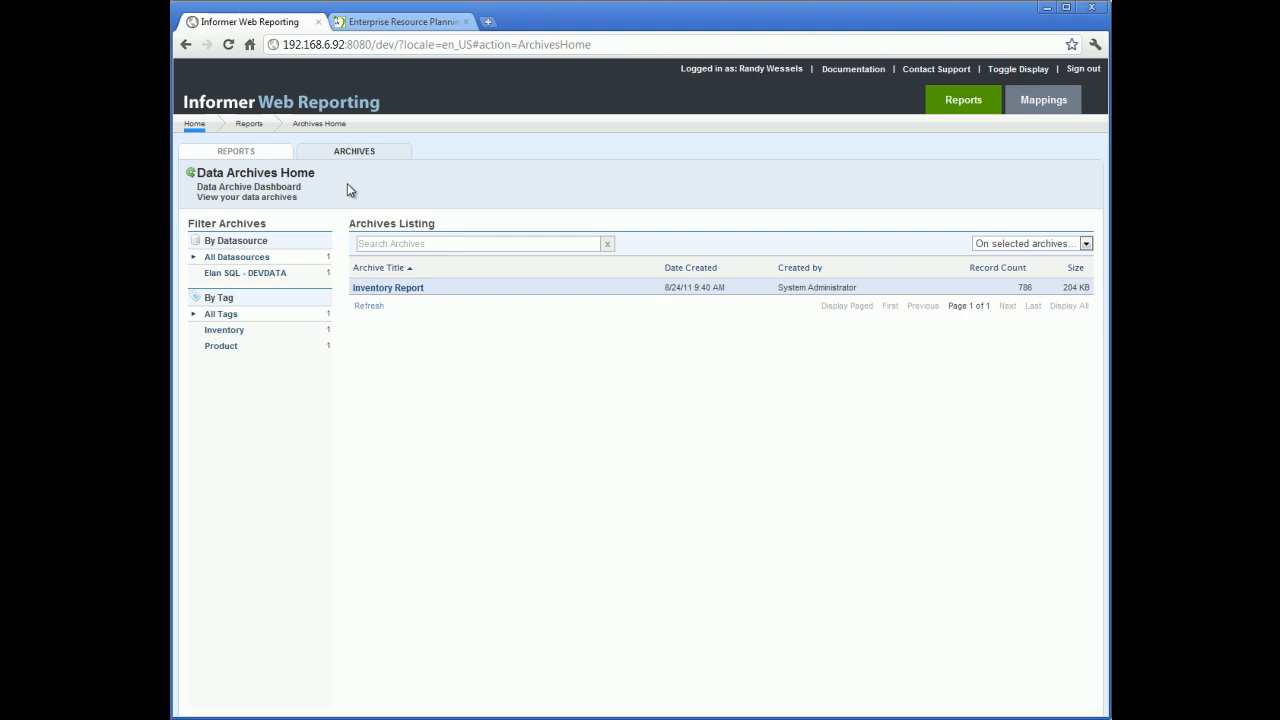
click(386, 289)
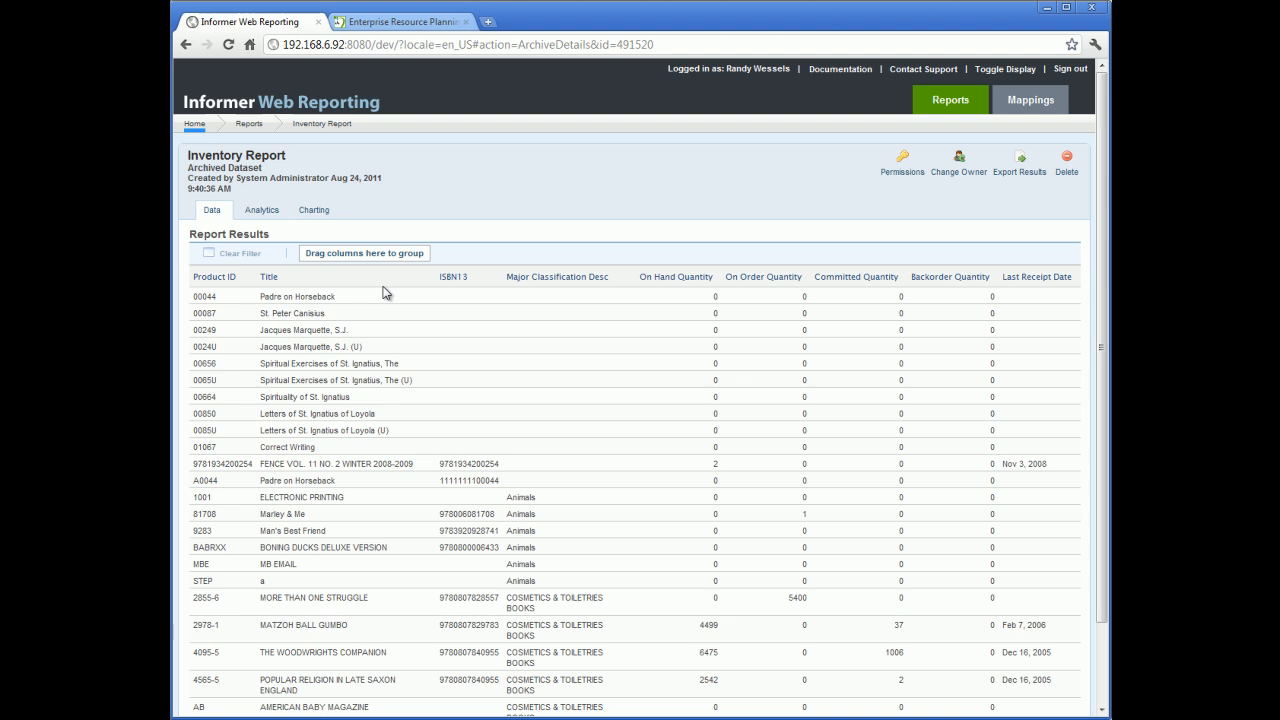
Step: Sort the archived results by Product ID and group them by Major Classification Desc
click(216, 277)
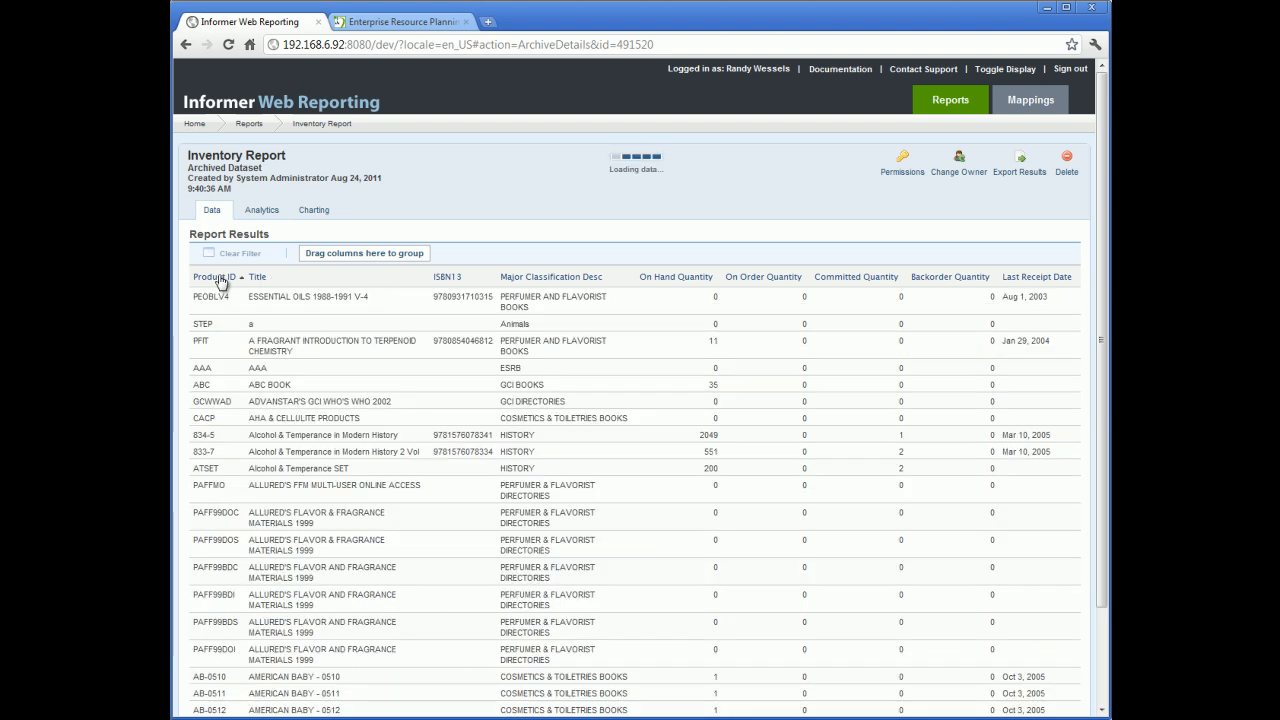
drag(257, 277, 209, 281)
drag(540, 284, 400, 252)
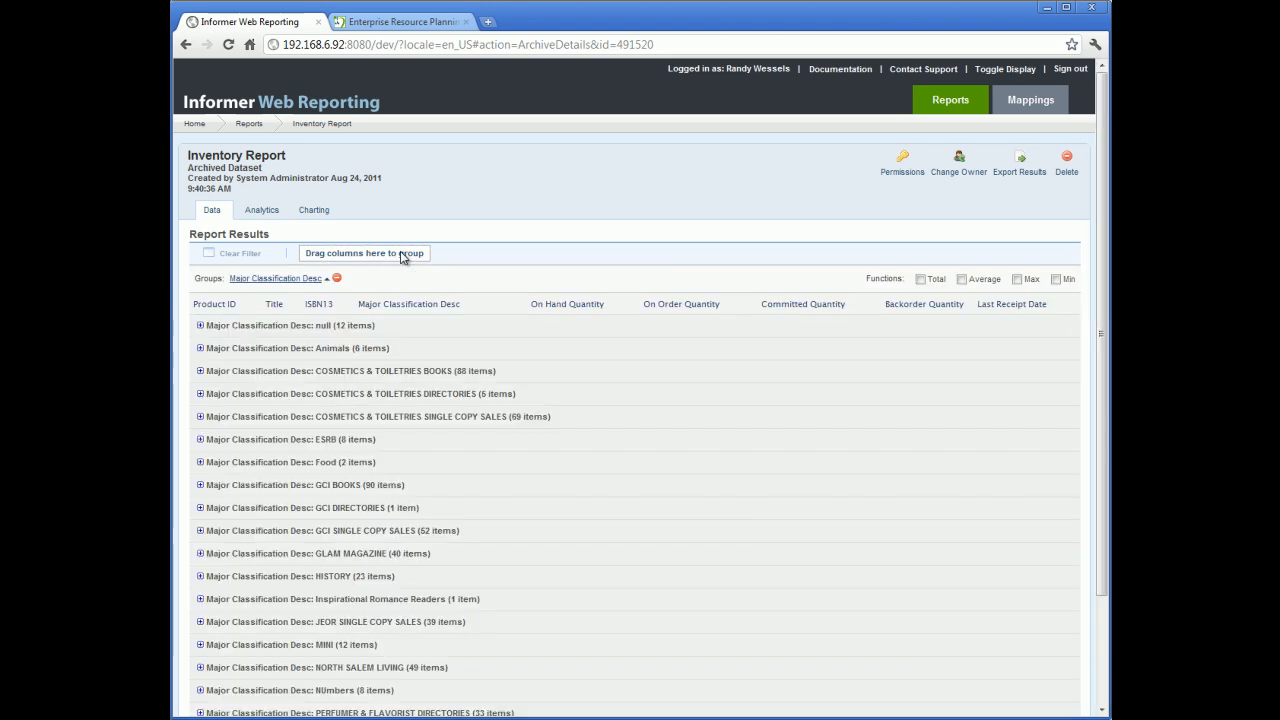
Step: Review the archive's export formats, then view its Analytics and Charting tabs
click(1017, 174)
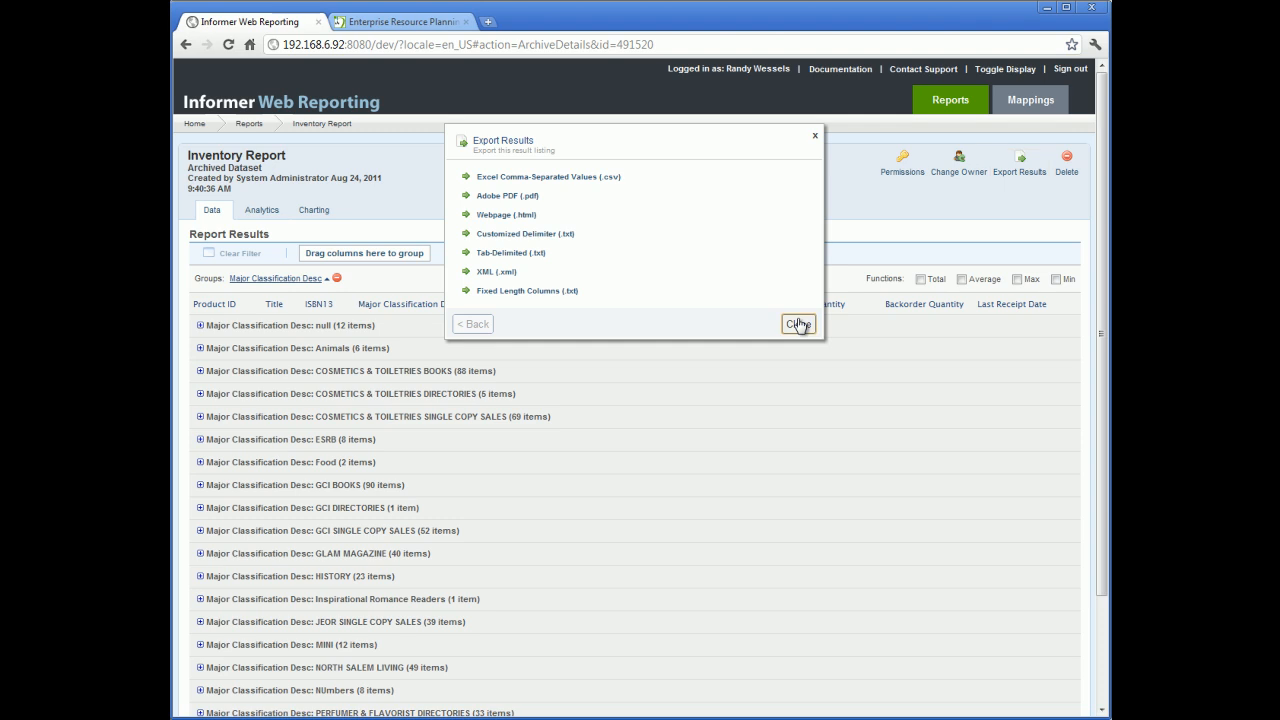
click(798, 324)
click(272, 216)
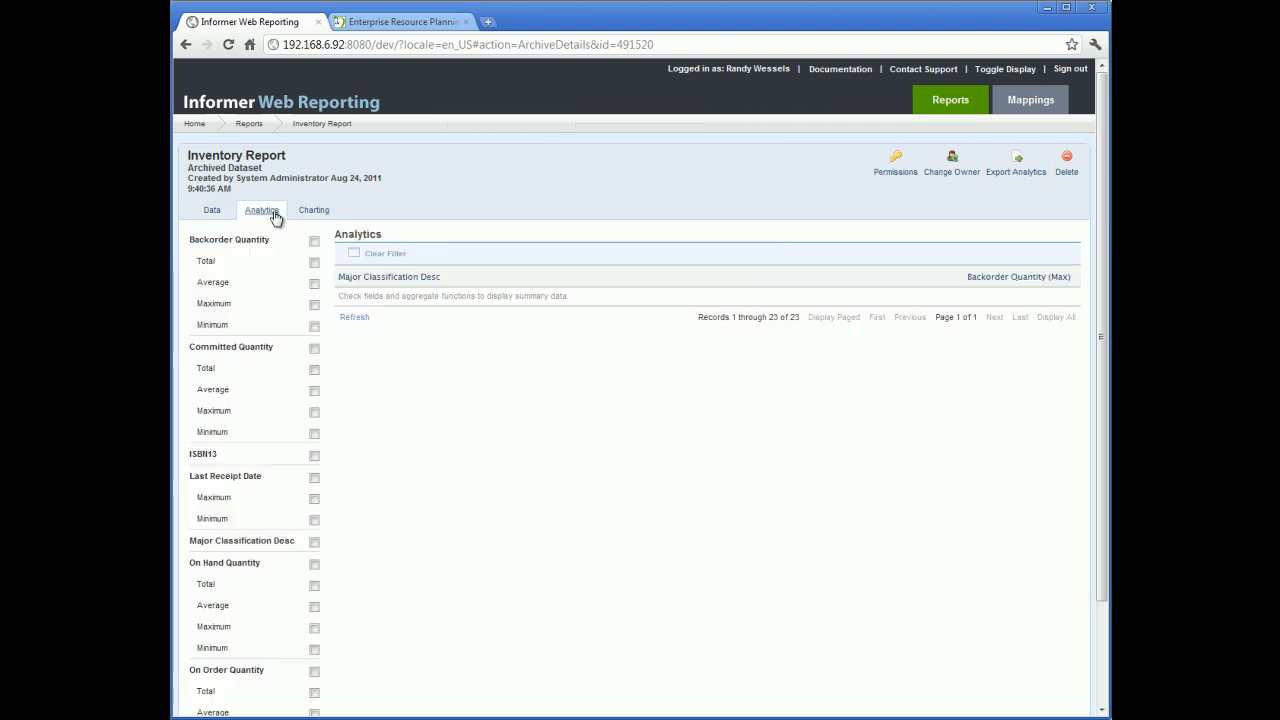
click(300, 214)
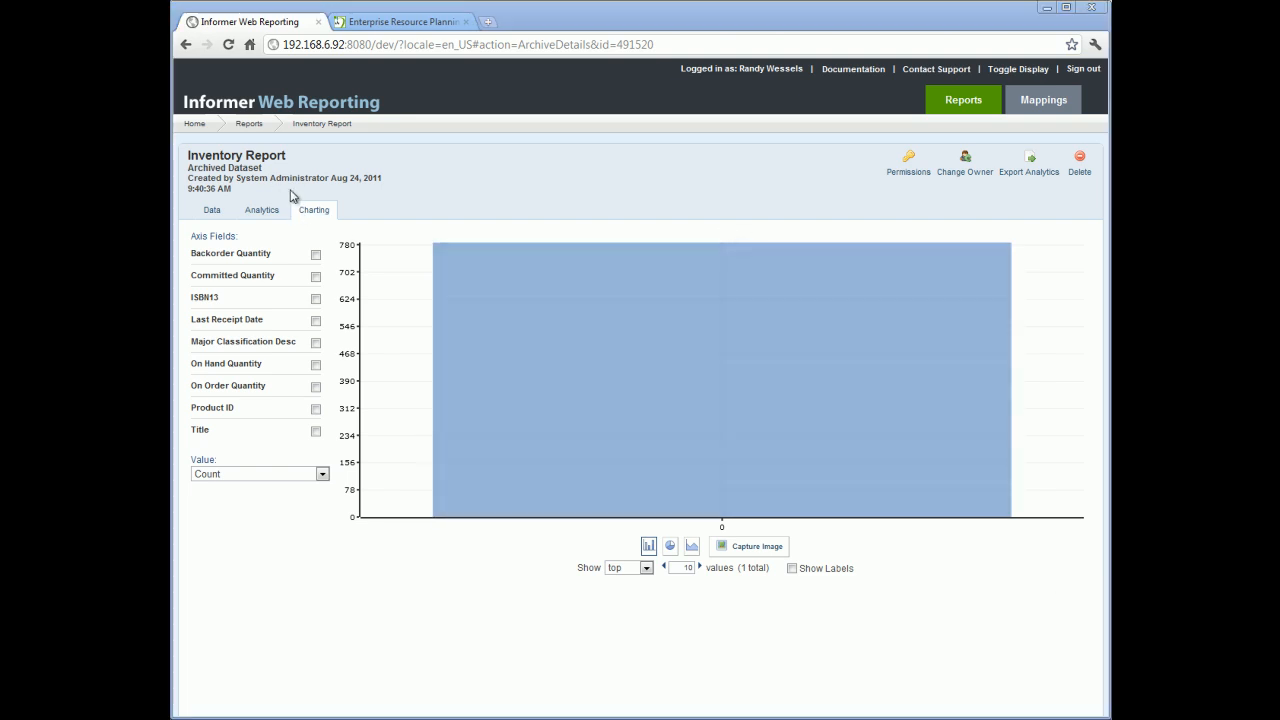
Step: Return home and start a new report named "Informer Overview Demo"
click(194, 126)
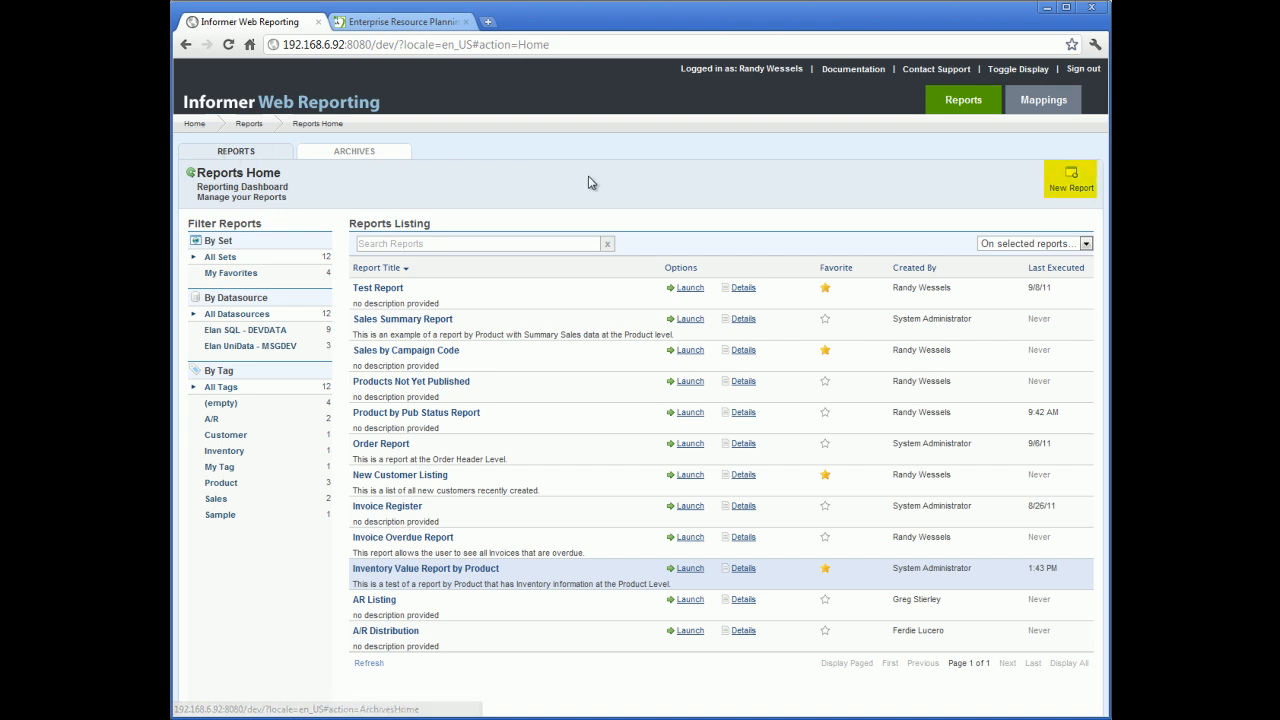
click(1072, 190)
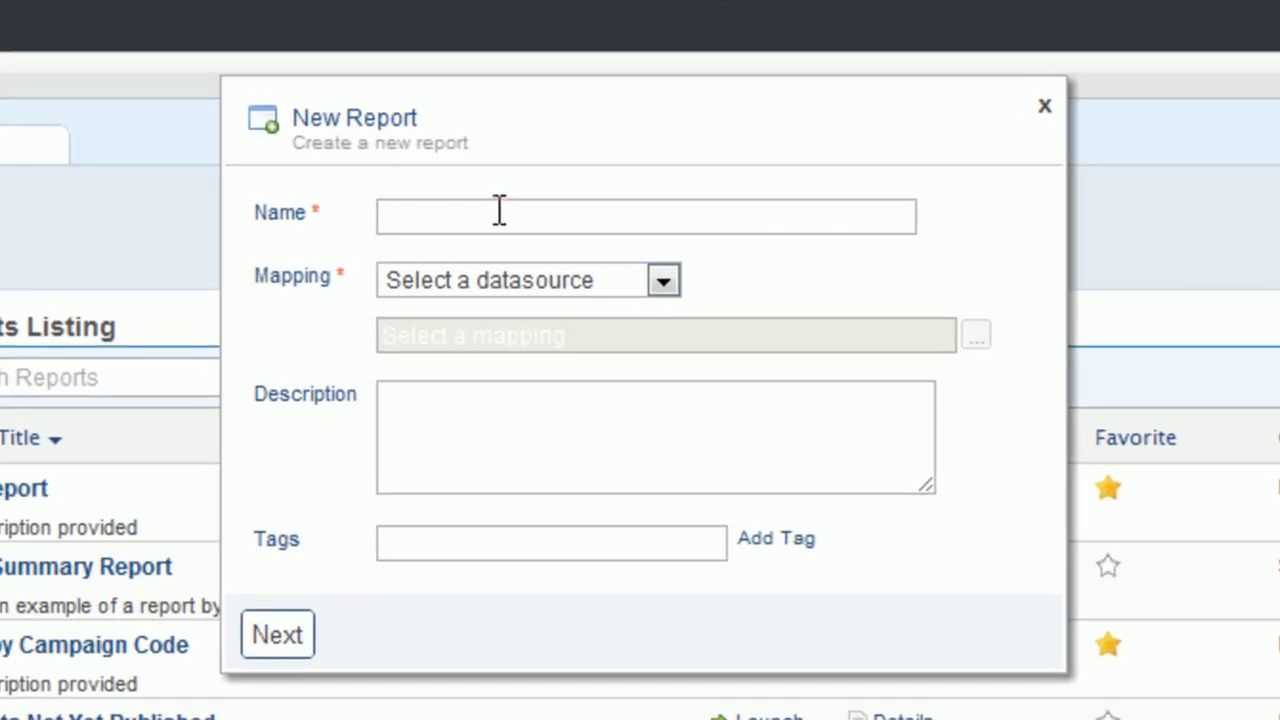
click(583, 177)
text(Informer Overview Demo)
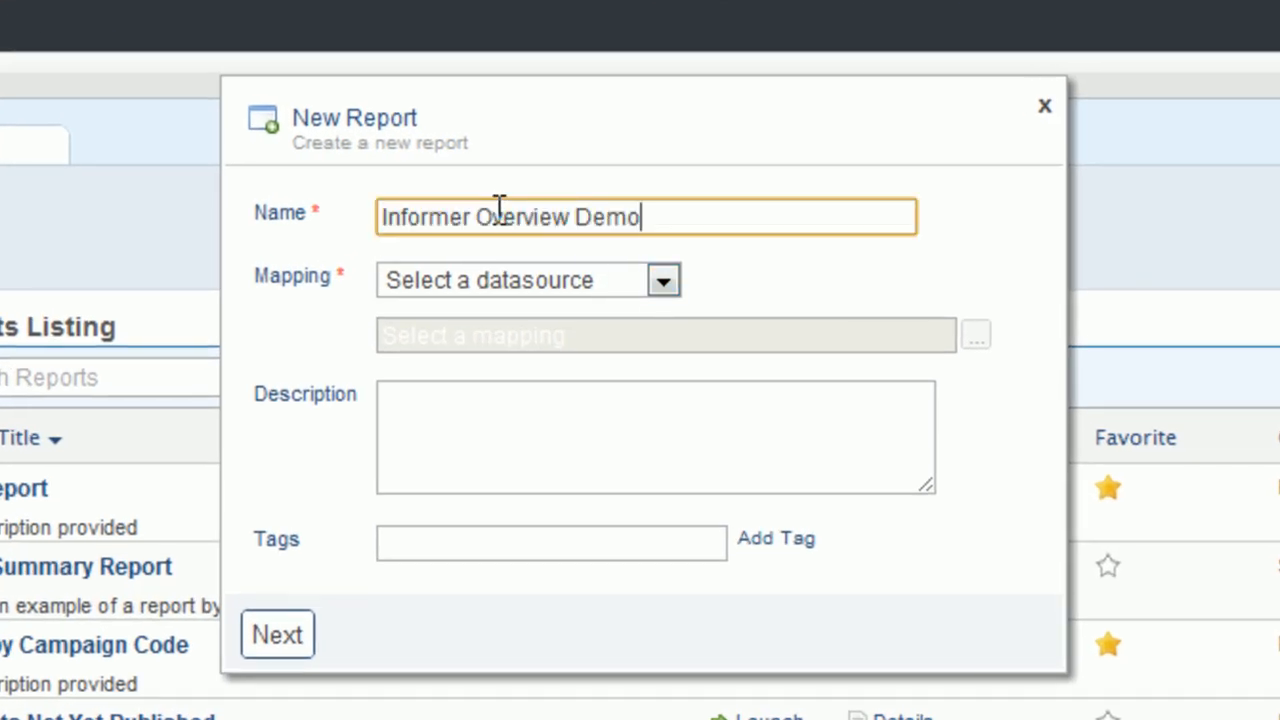
Step: Set the new report's datasource to Elan SQL - DEVDATA and its mapping to Book: View - Products
click(658, 279)
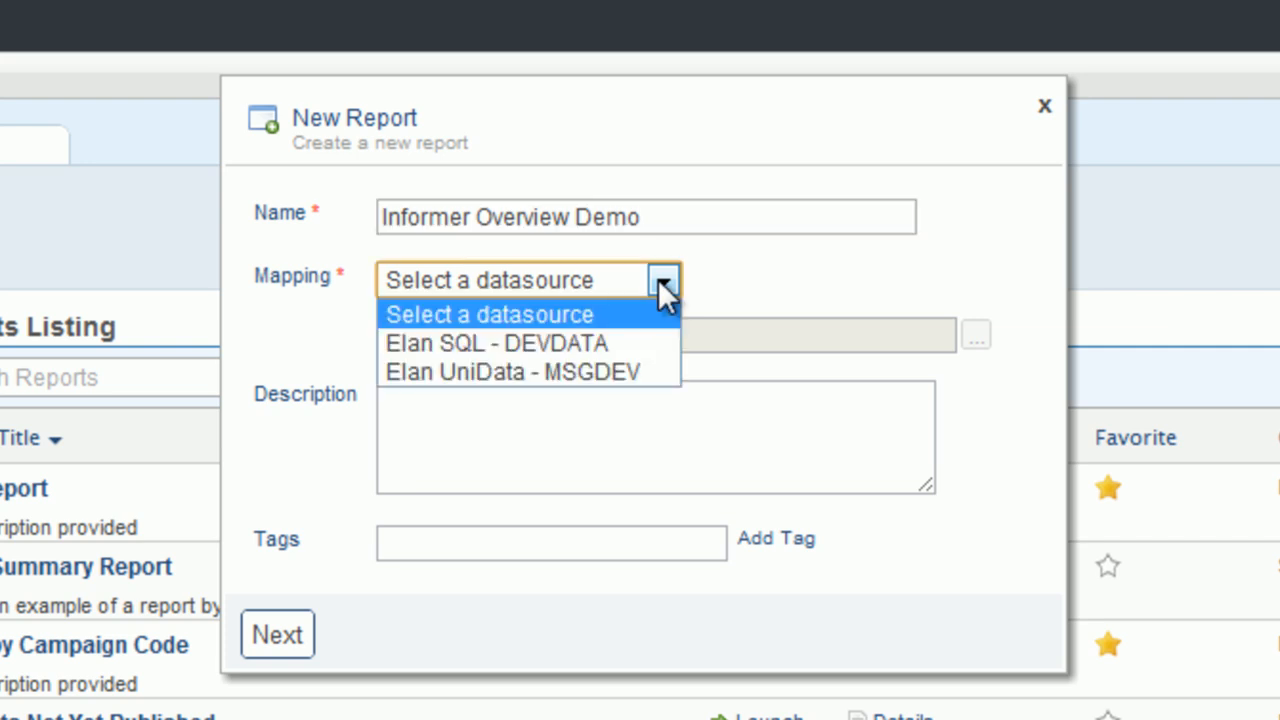
click(583, 343)
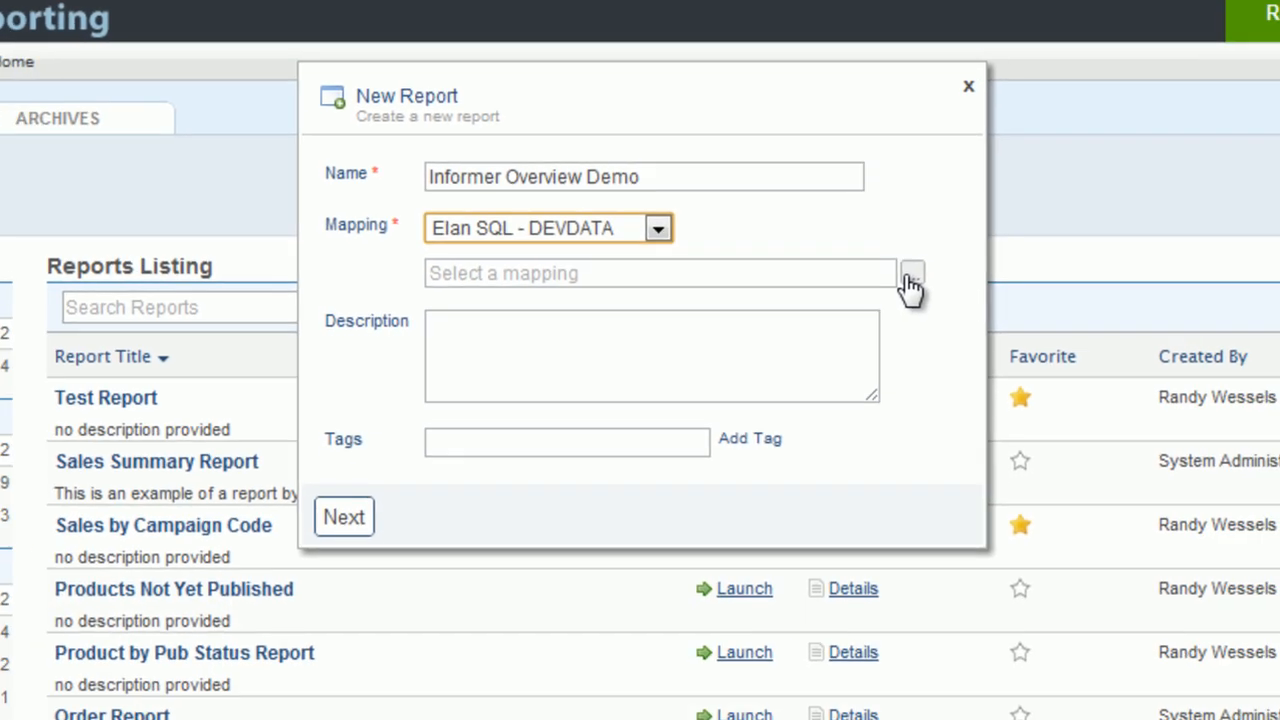
click(976, 336)
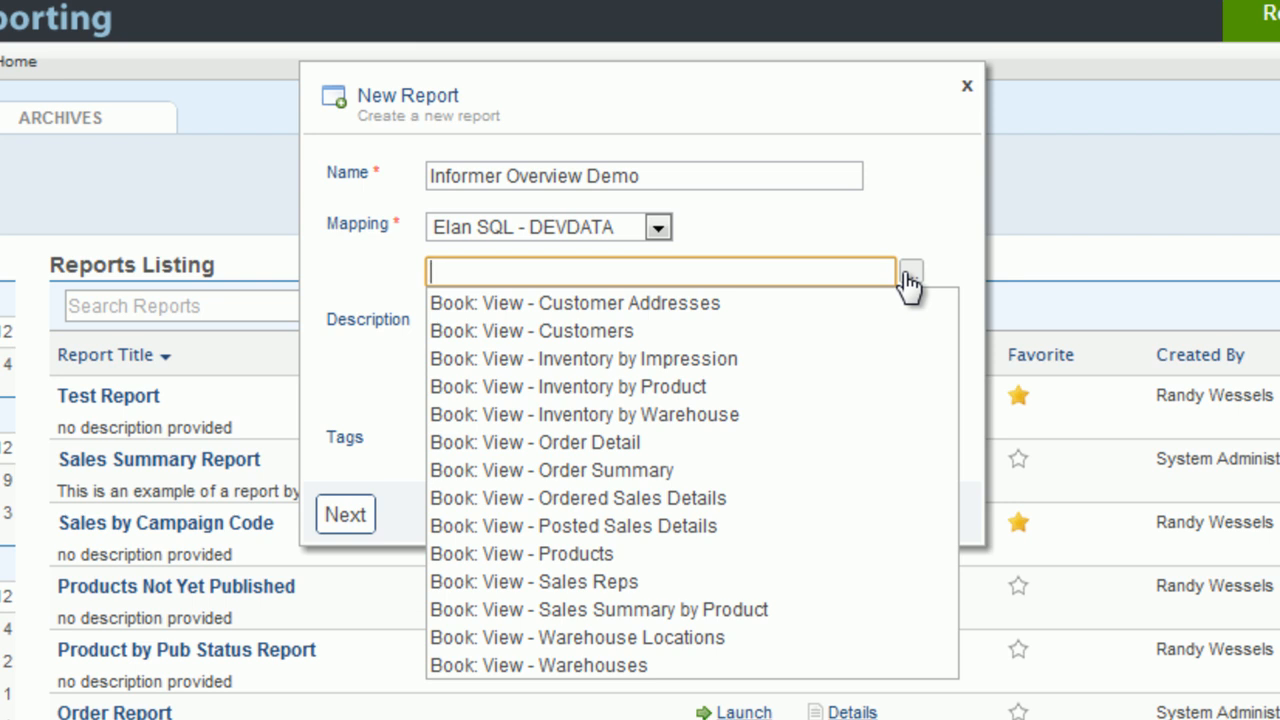
click(641, 552)
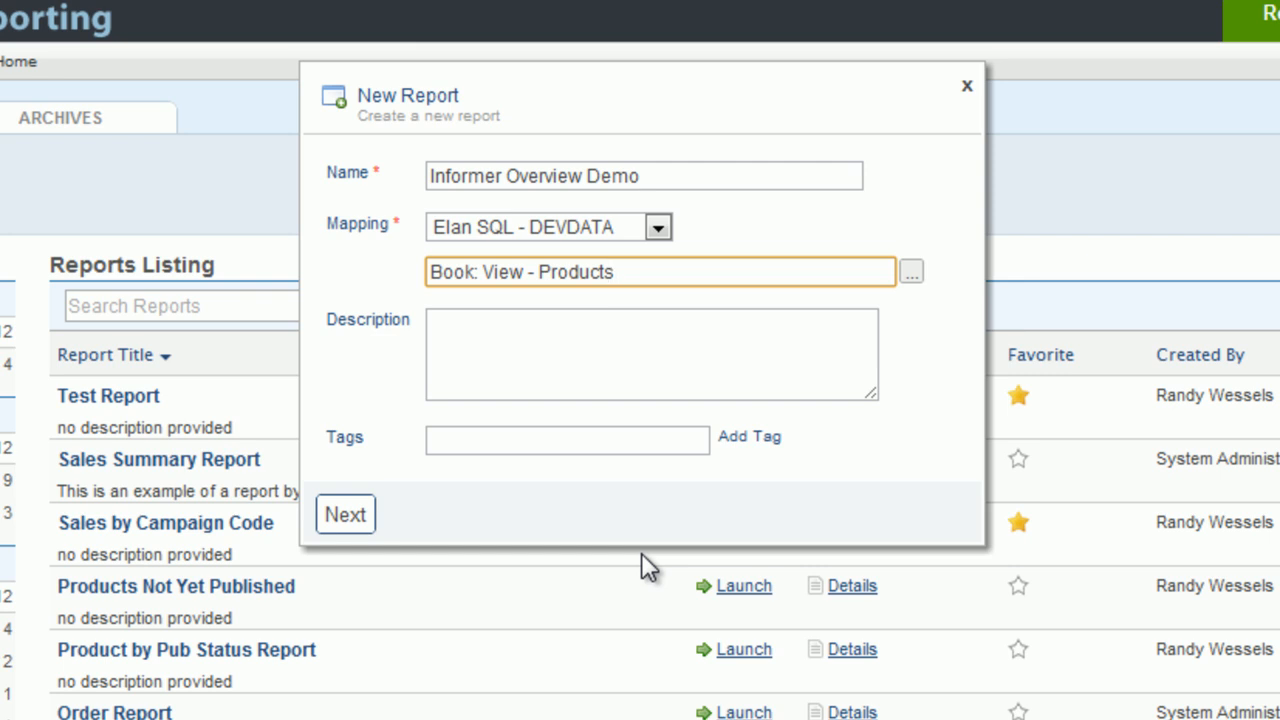
Step: Enter the tag Customer and proceed to create the report
click(516, 438)
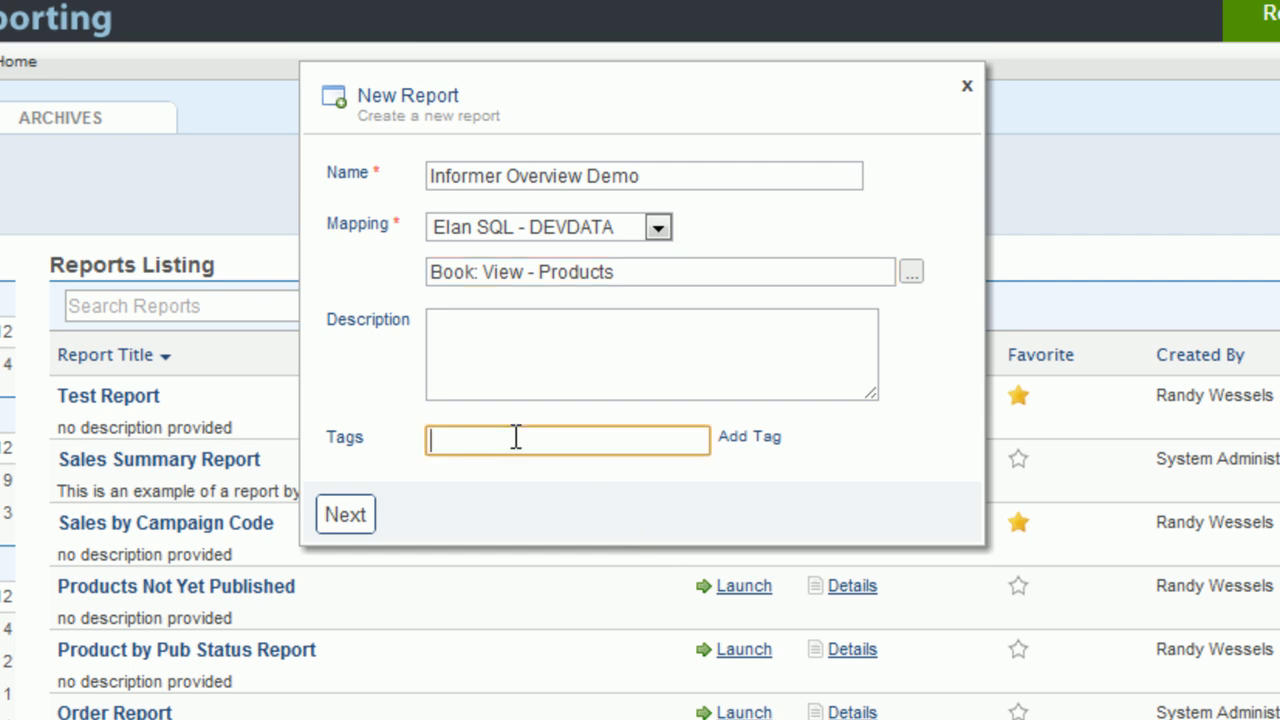
text(Cus)
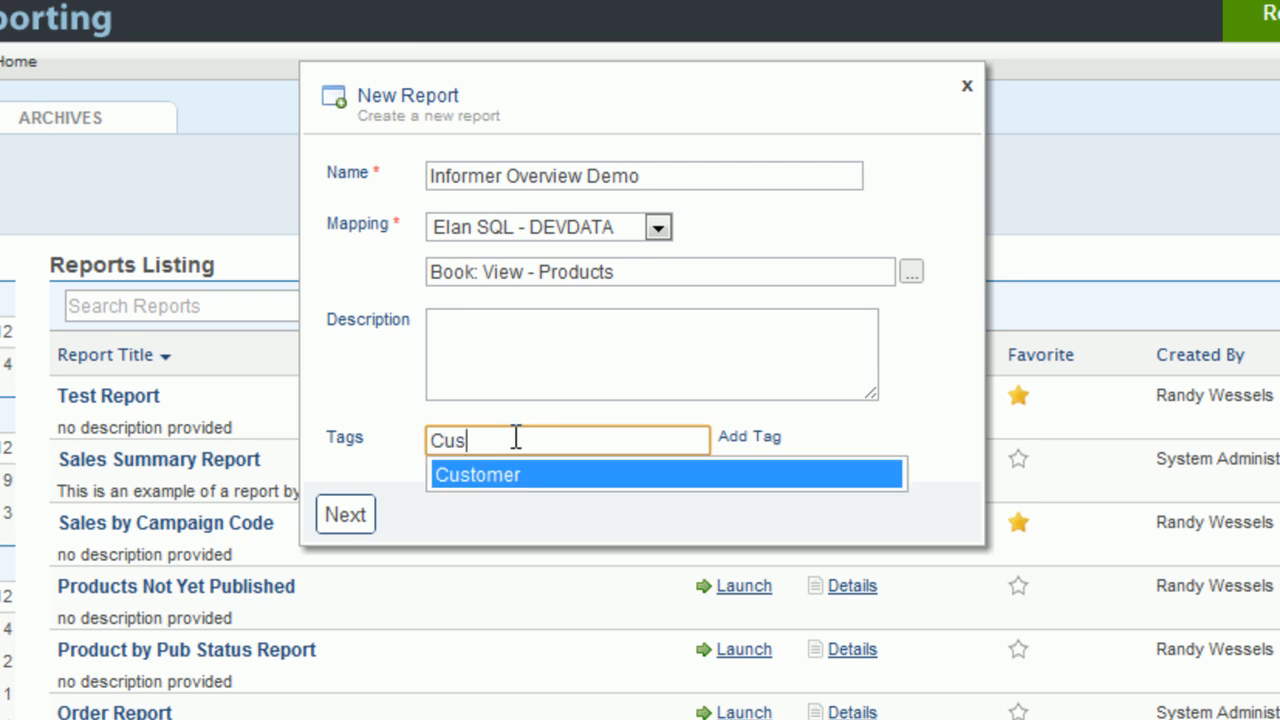
key(Tab)
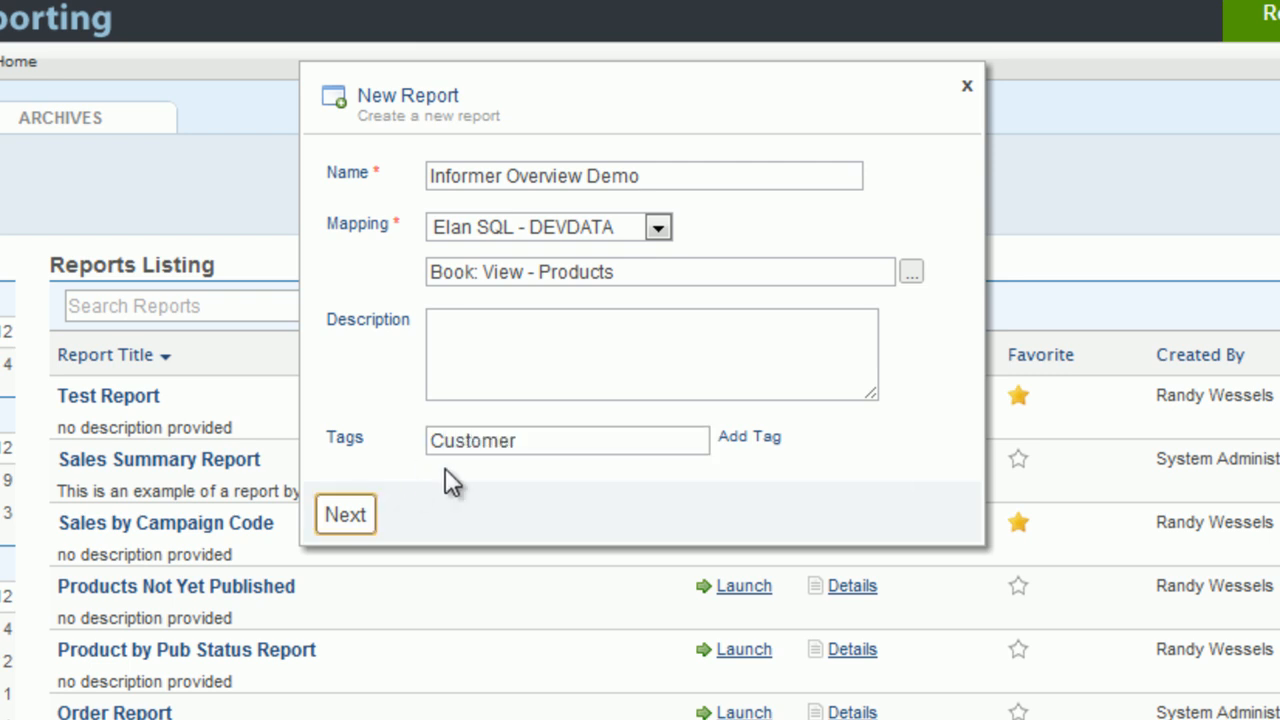
drag(557, 440, 386, 445)
click(454, 391)
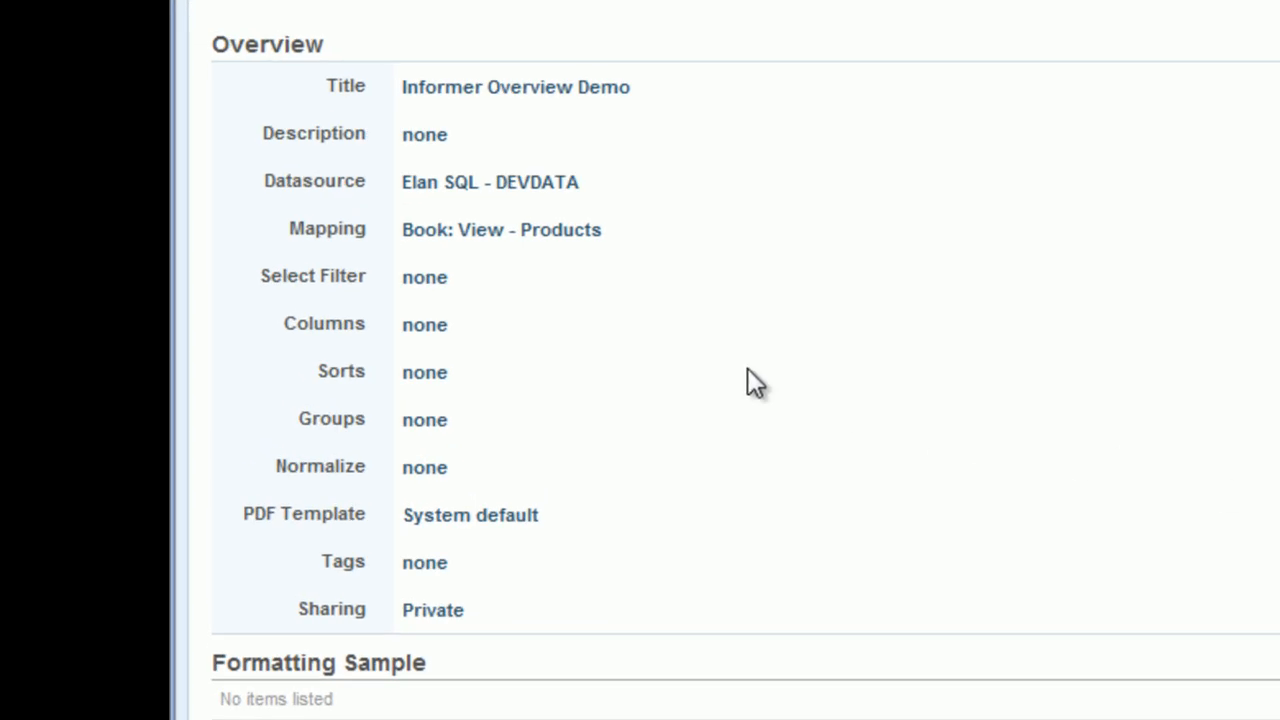
Step: Open the report's column editor, search the fields for Product, and add Product ID
click(446, 324)
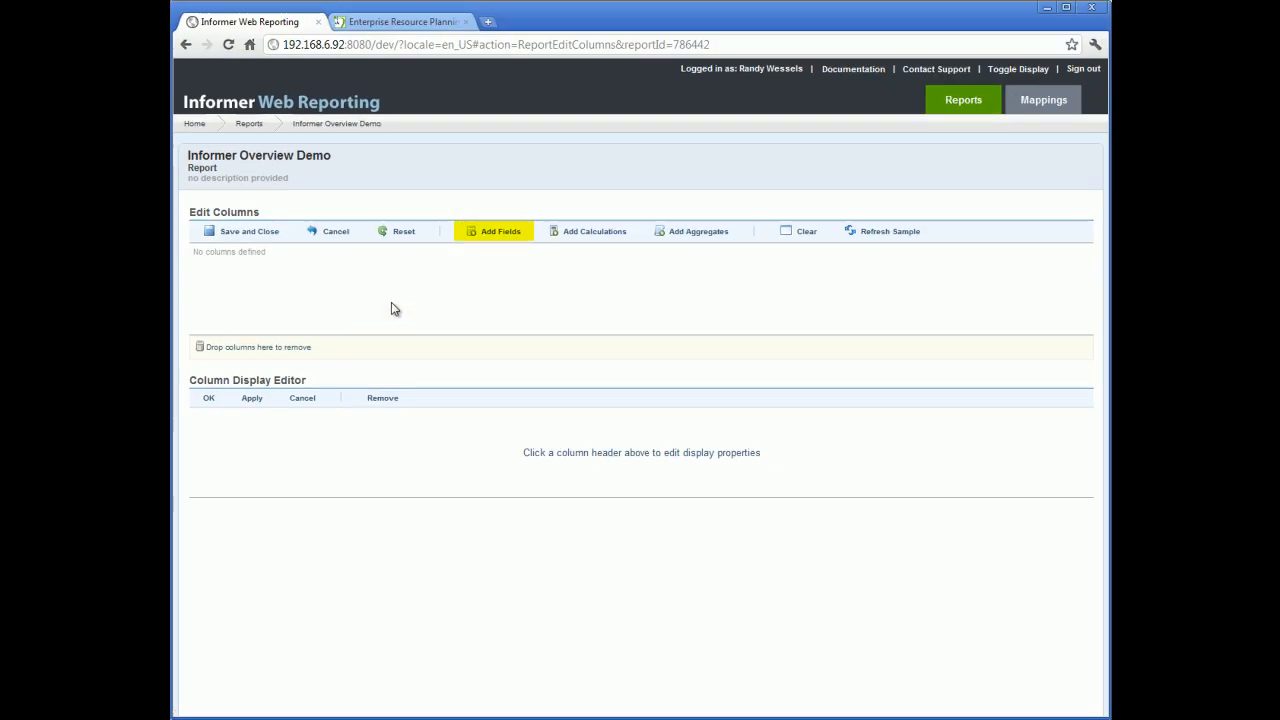
click(503, 234)
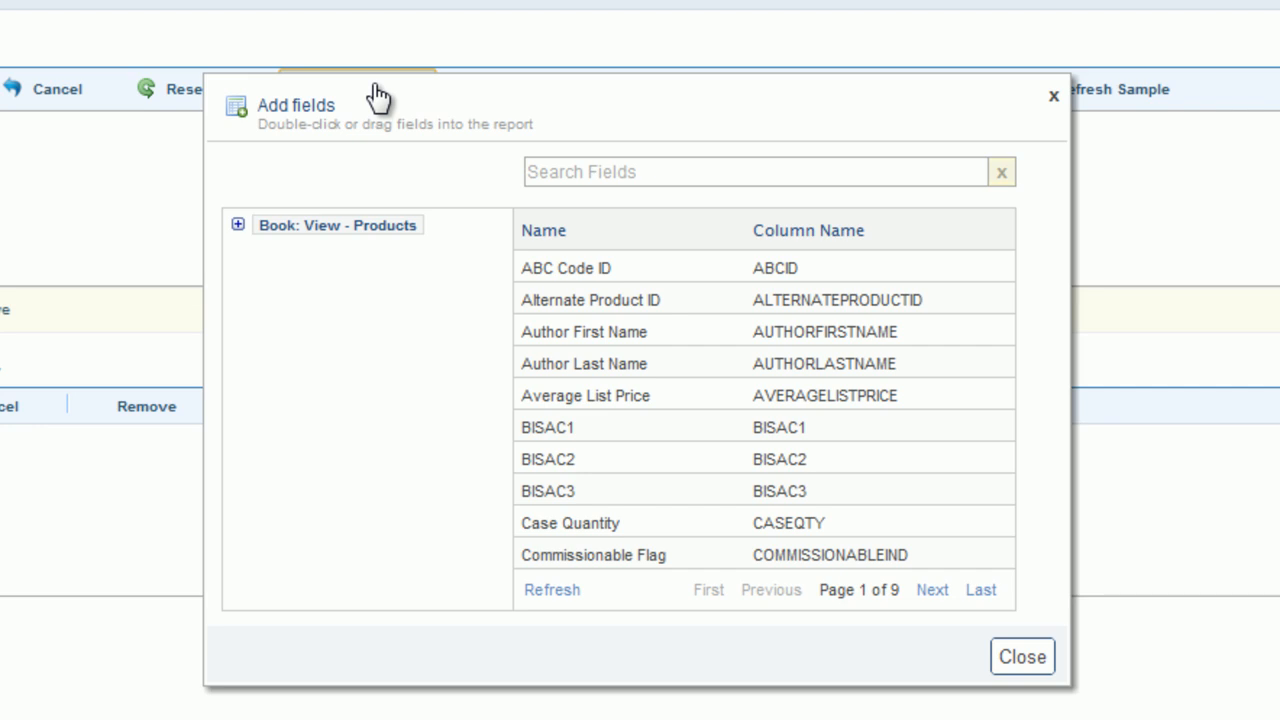
click(587, 171)
text(Product)
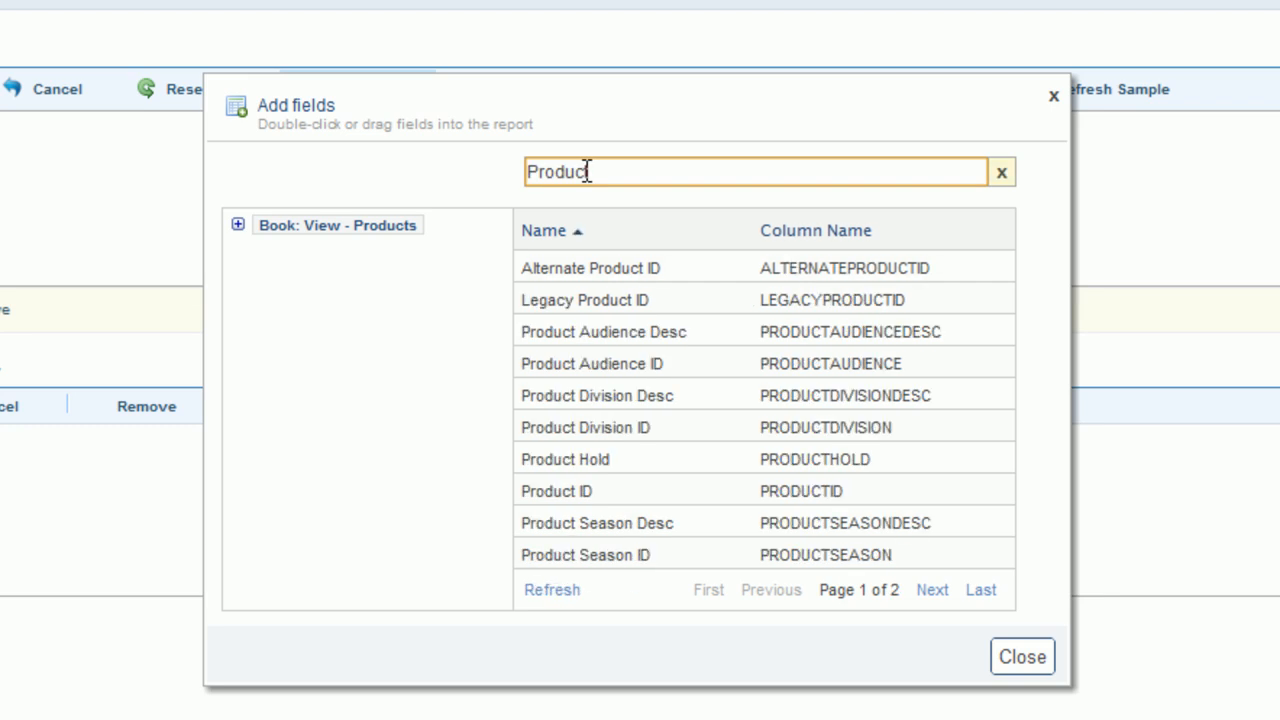
double_click(561, 494)
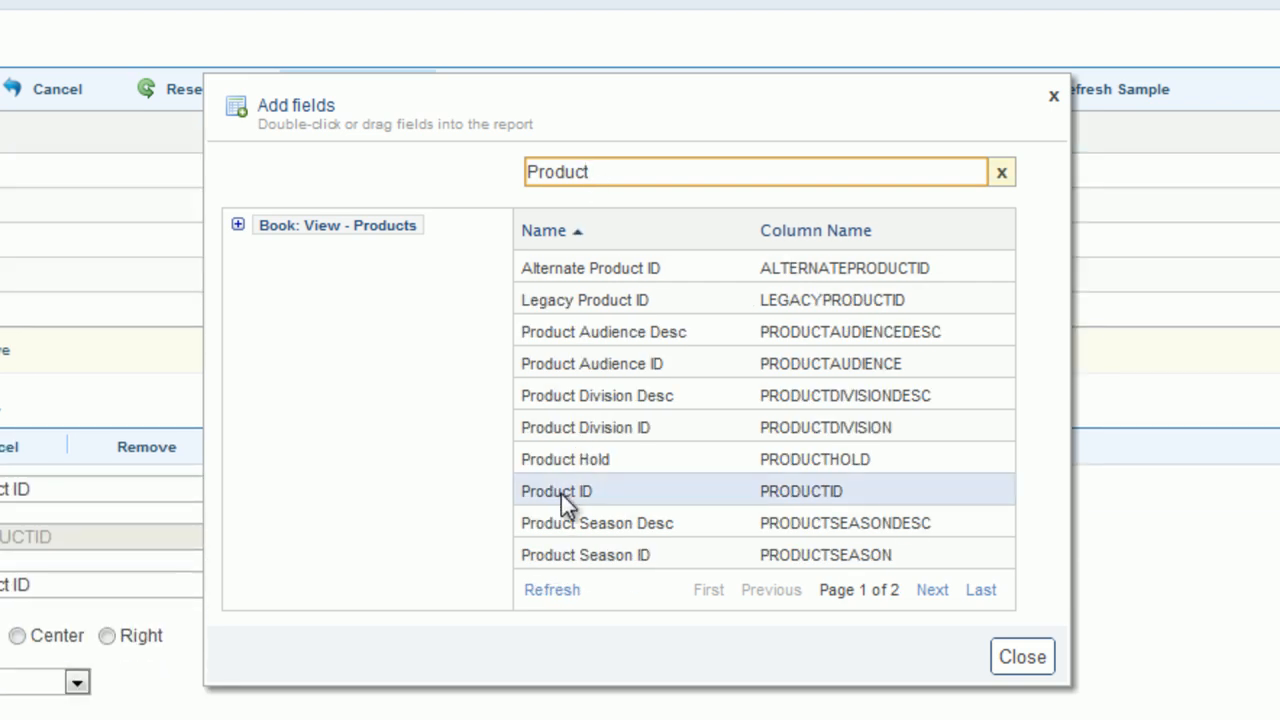
Step: Search the fields for ISBN and add ISBN10 and ISBN13 to the report
drag(600, 171, 493, 166)
text(ISBN)
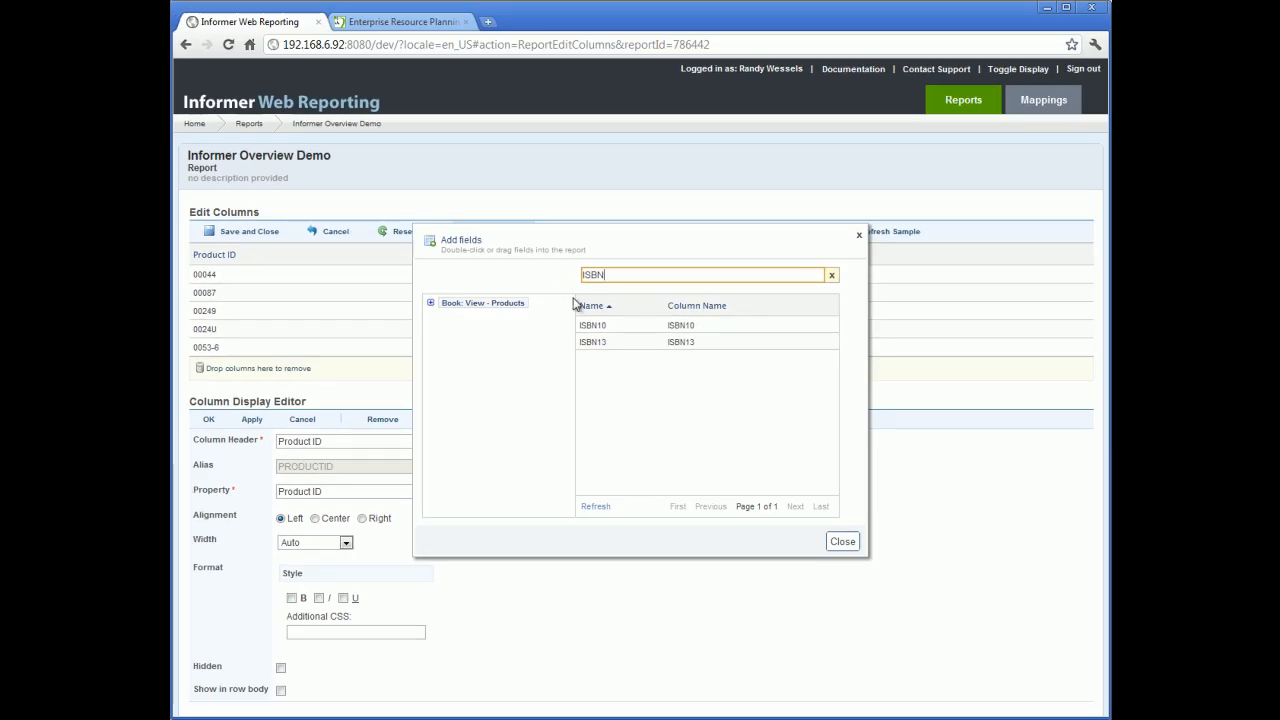
drag(589, 332, 886, 300)
drag(602, 343, 935, 320)
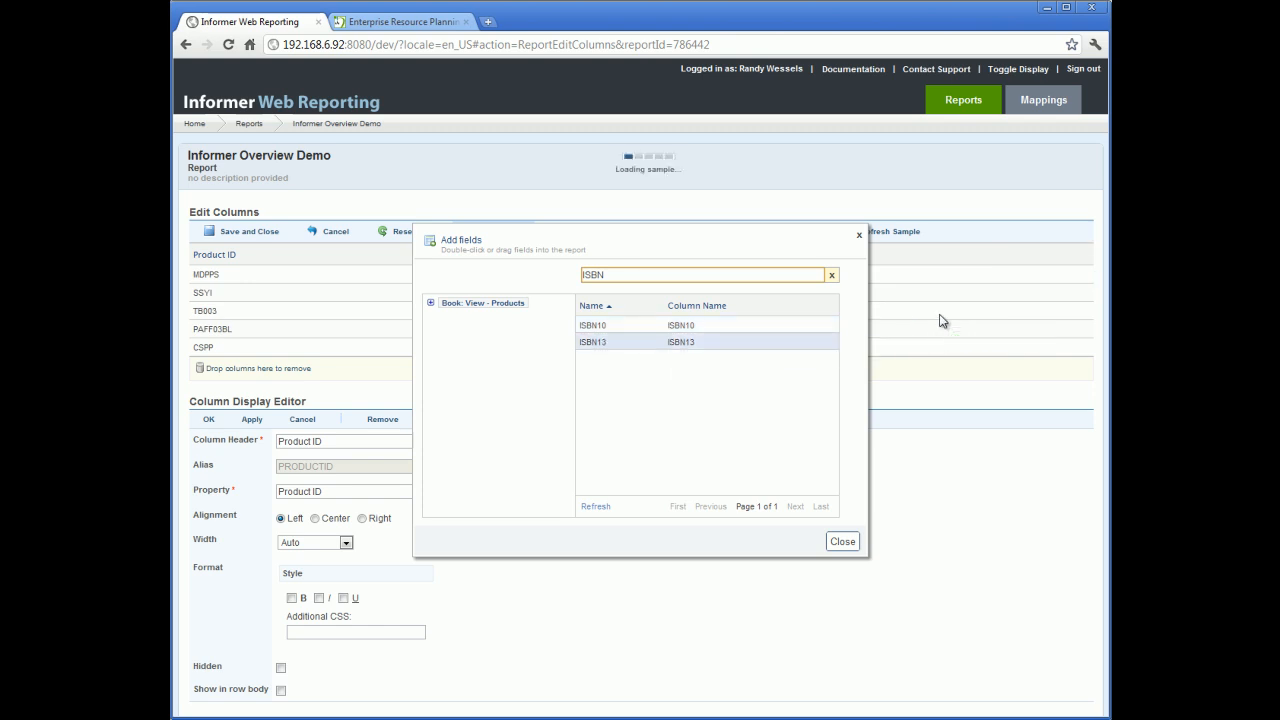
Step: Close the field picker and remove the ISBN10 column from the report
click(842, 543)
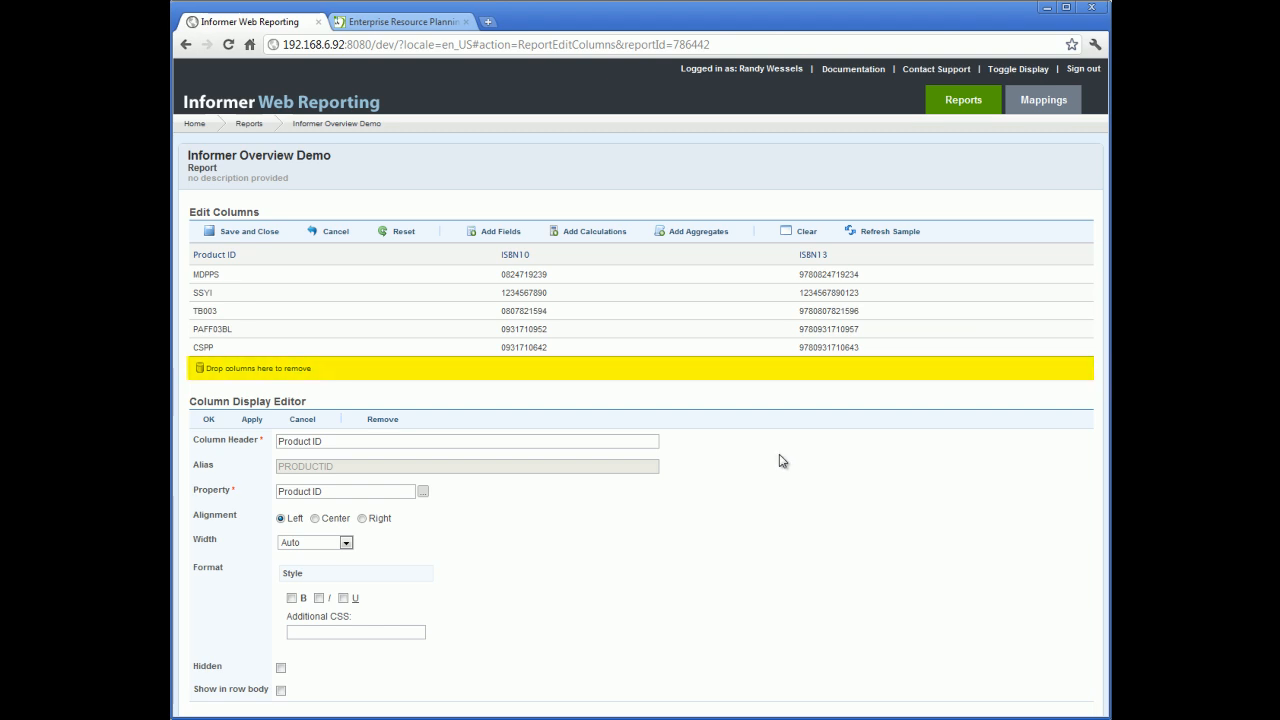
drag(515, 254, 287, 368)
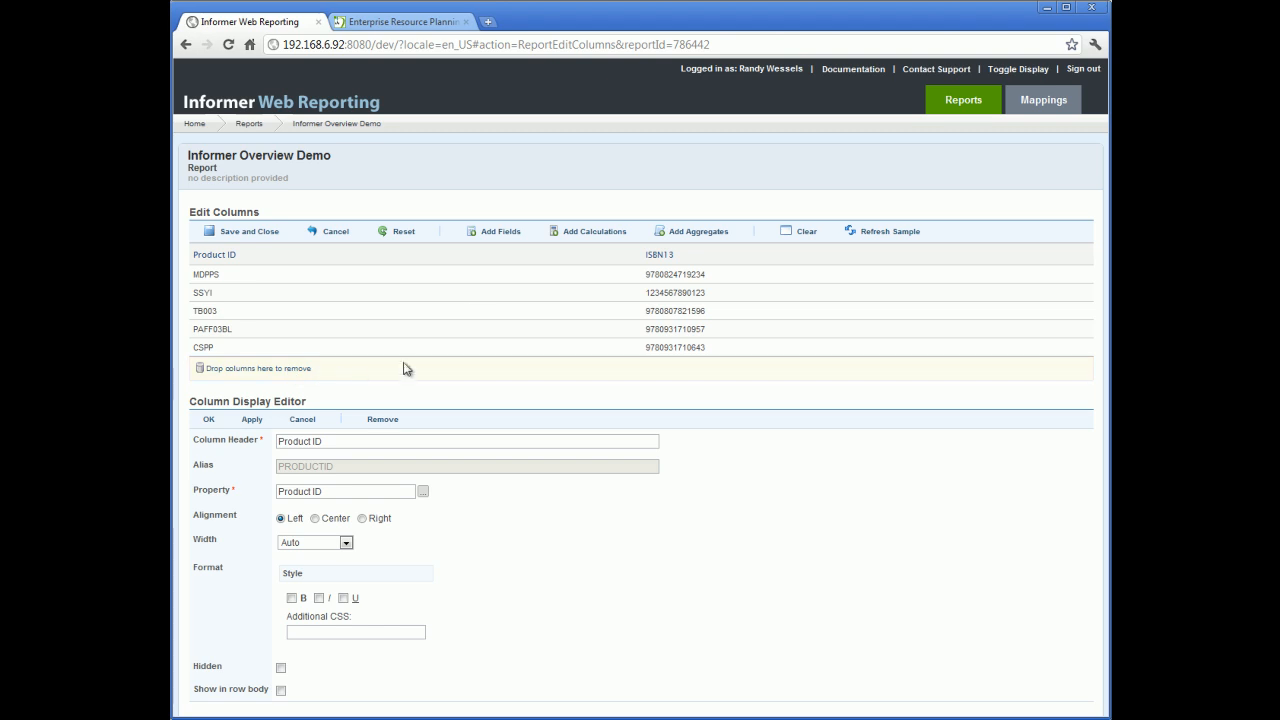
Step: Open the field picker, search the fields for title, and add the Title field to the report
click(508, 233)
text(title)
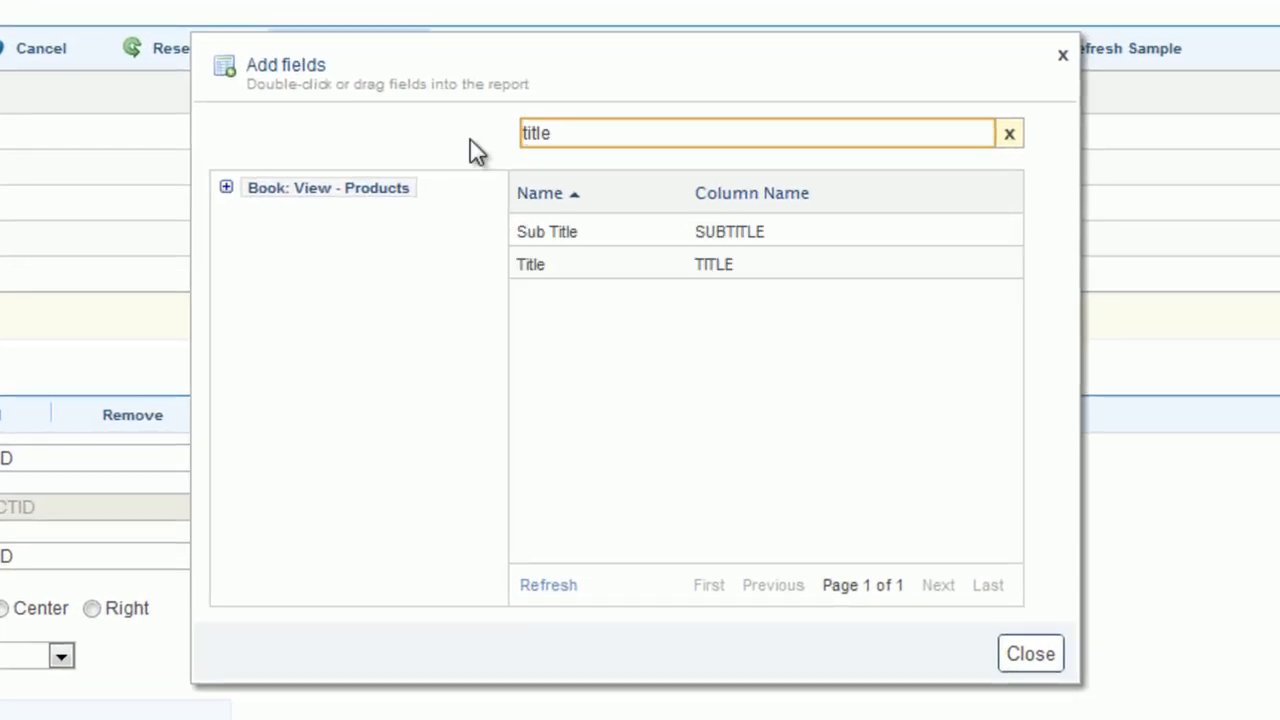
double_click(551, 265)
Step: Search the fields for publ, add Publication Date to the report, and close the field picker
drag(577, 131, 487, 133)
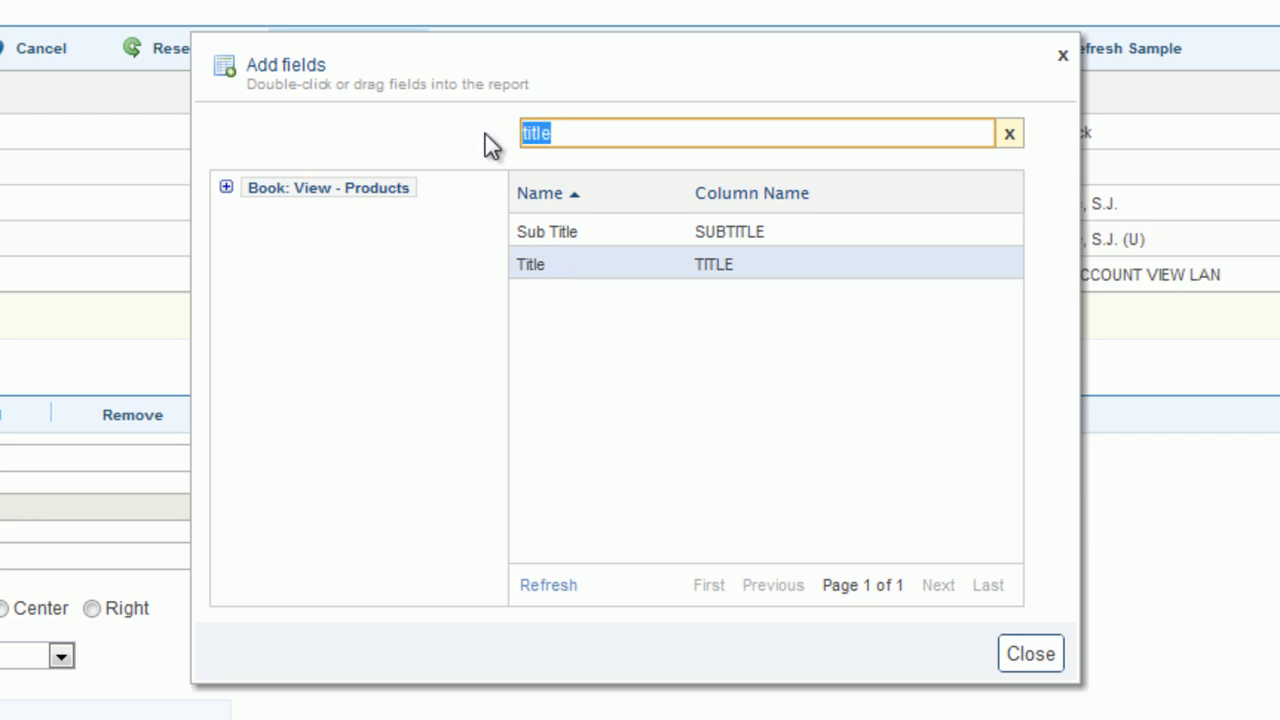
text(publ)
click(571, 233)
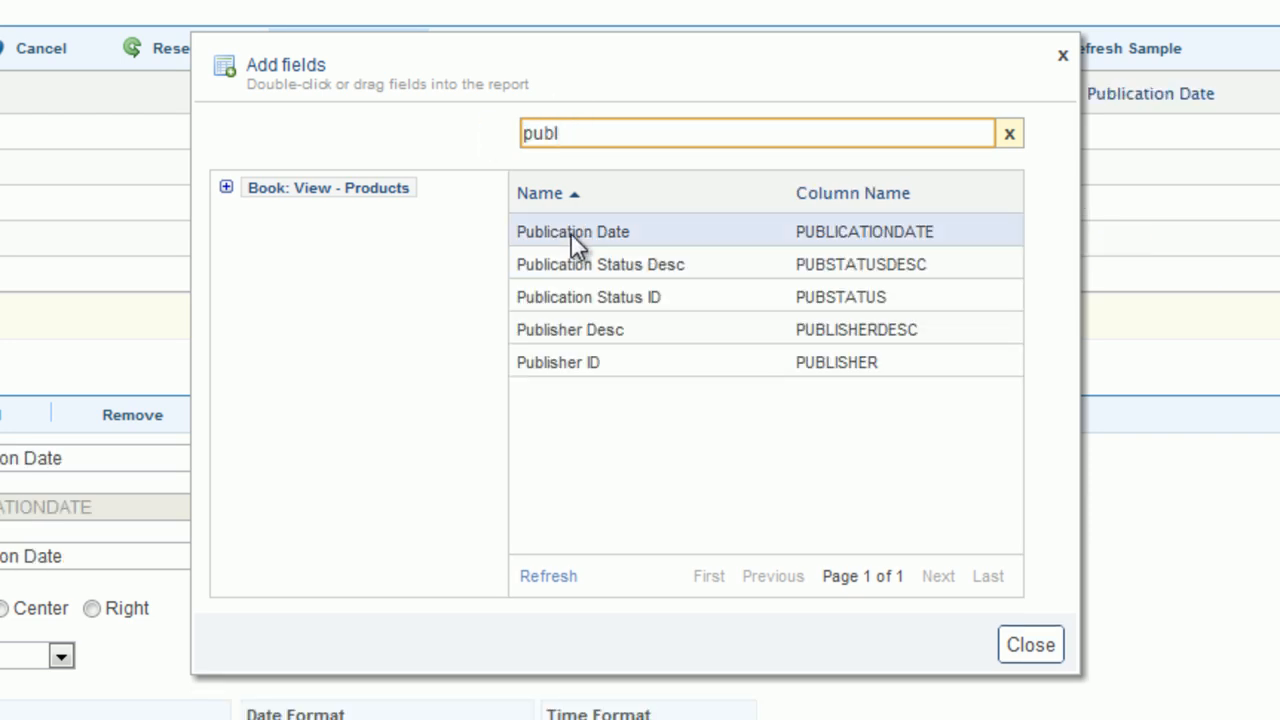
double_click(571, 233)
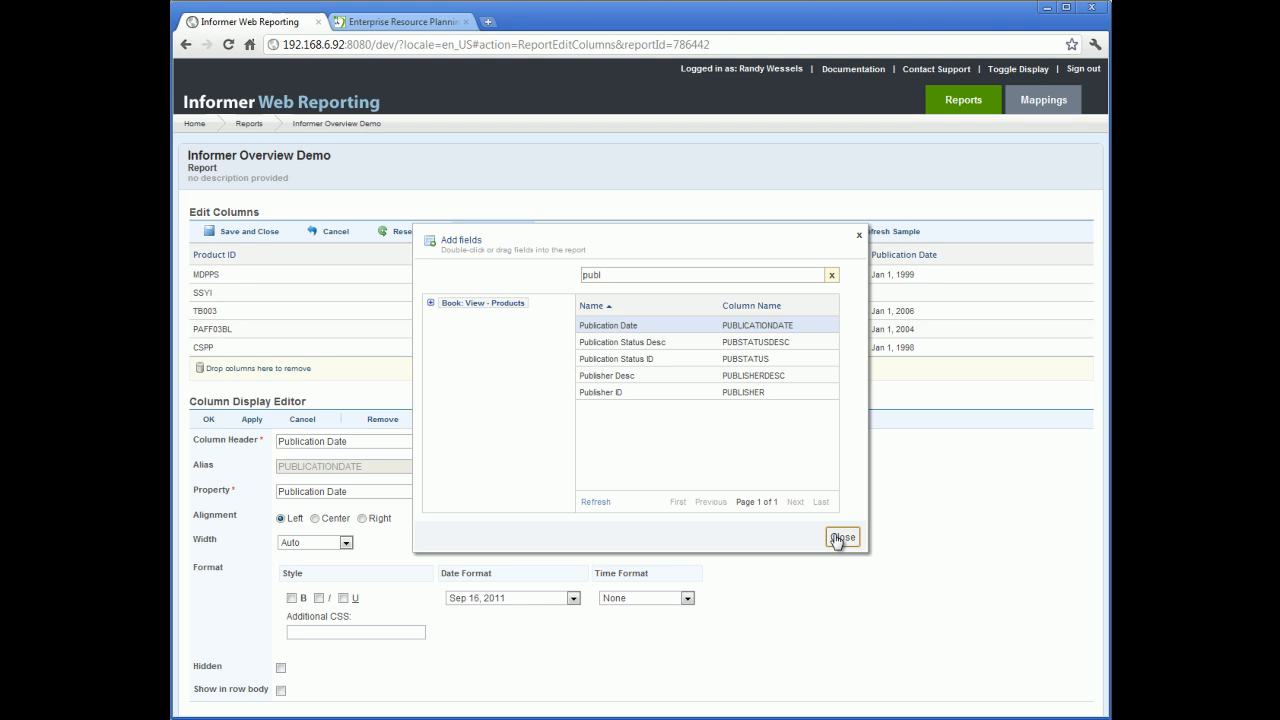
click(841, 538)
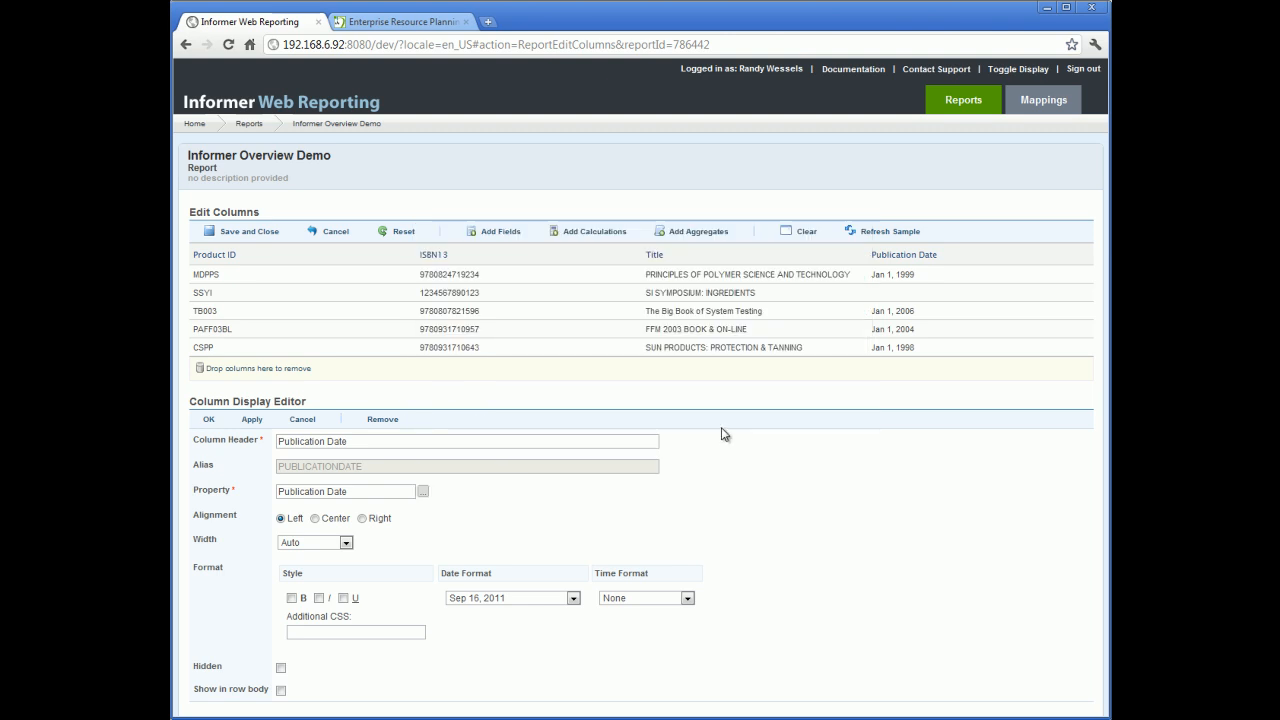
Step: Move the Publication Date column so it sits directly after Product ID
drag(886, 257, 423, 268)
click(659, 262)
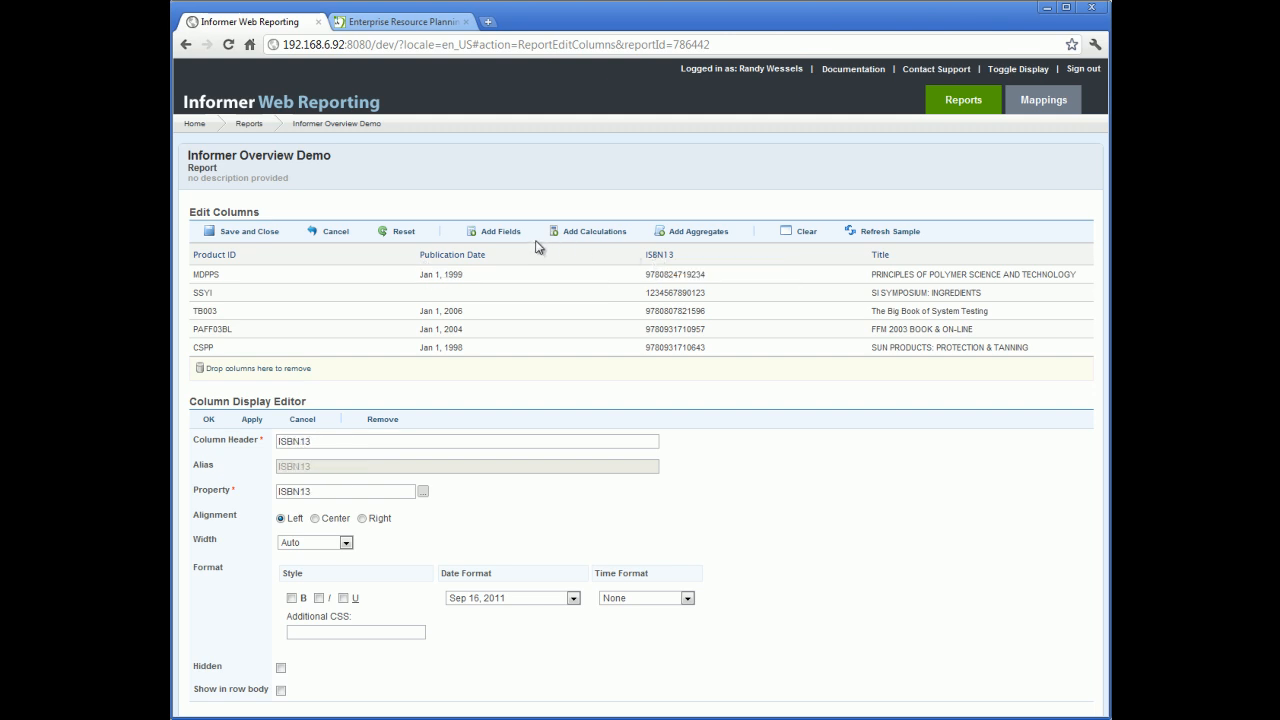
Step: Rename the Publication Date column header to Pub Date, make it bold, set the date format to 9/16/11, and apply
click(453, 259)
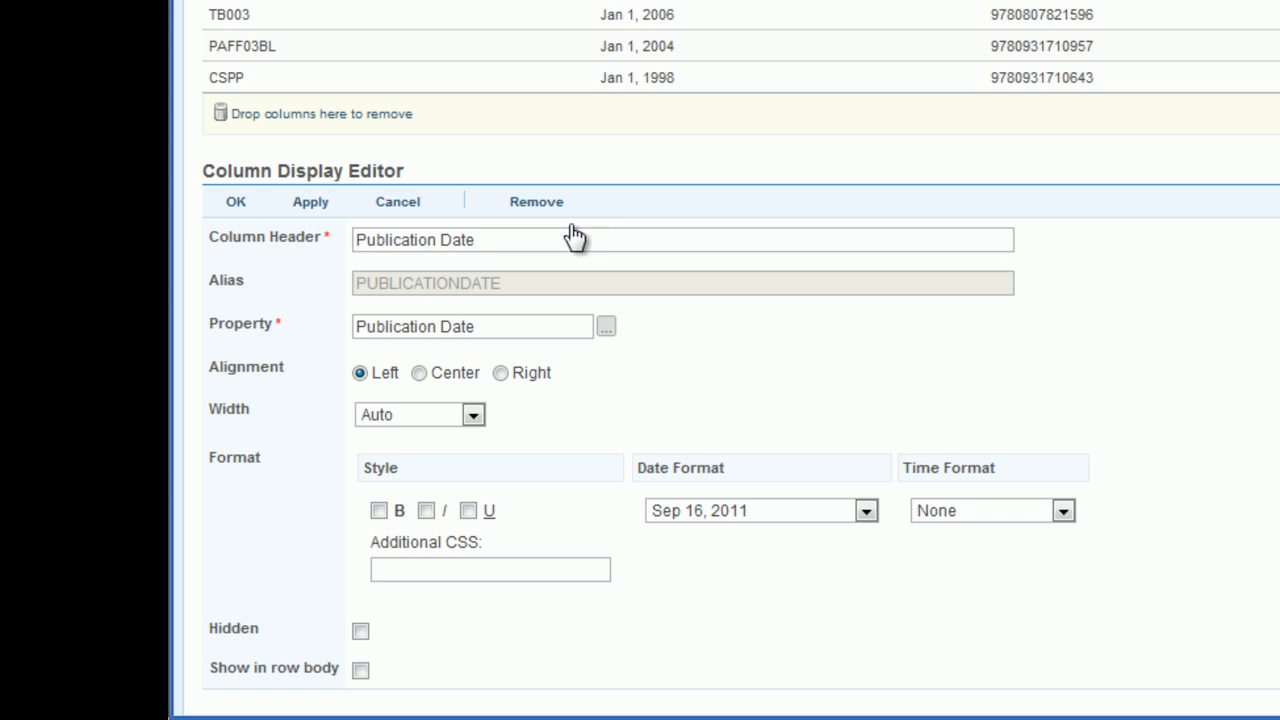
drag(386, 238, 437, 240)
key(BackSpace)
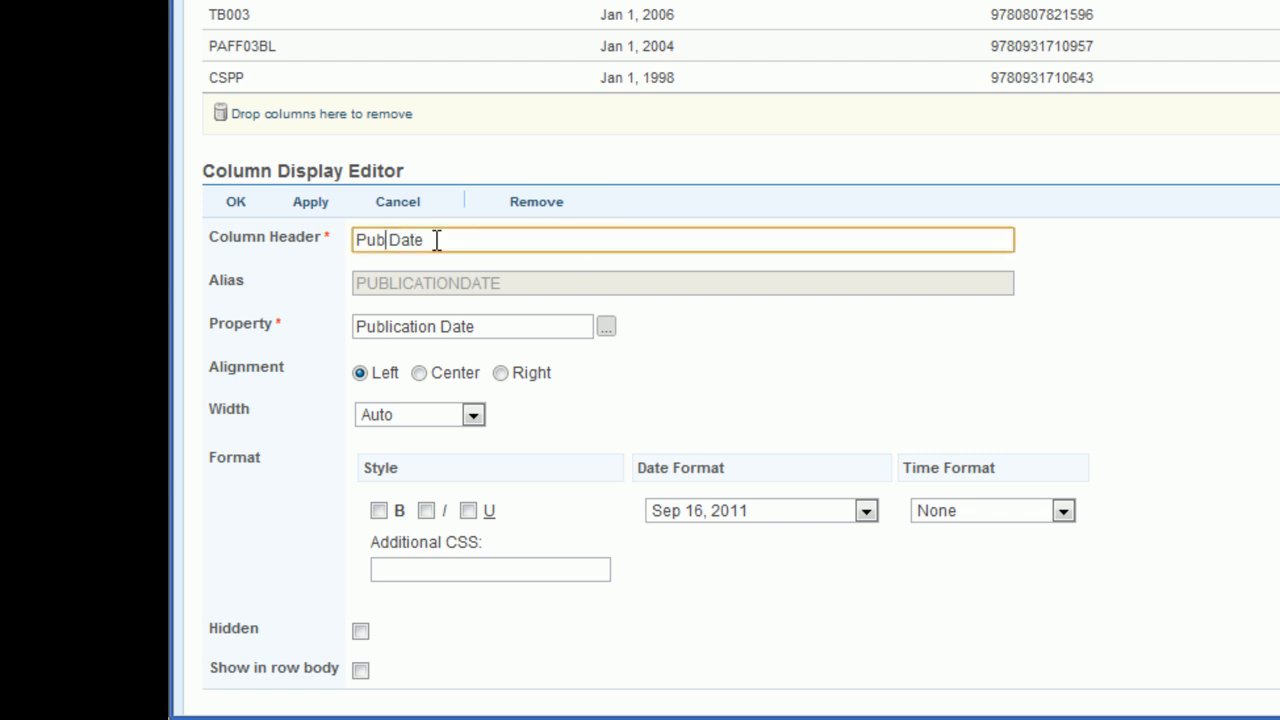
click(379, 511)
click(867, 511)
click(705, 531)
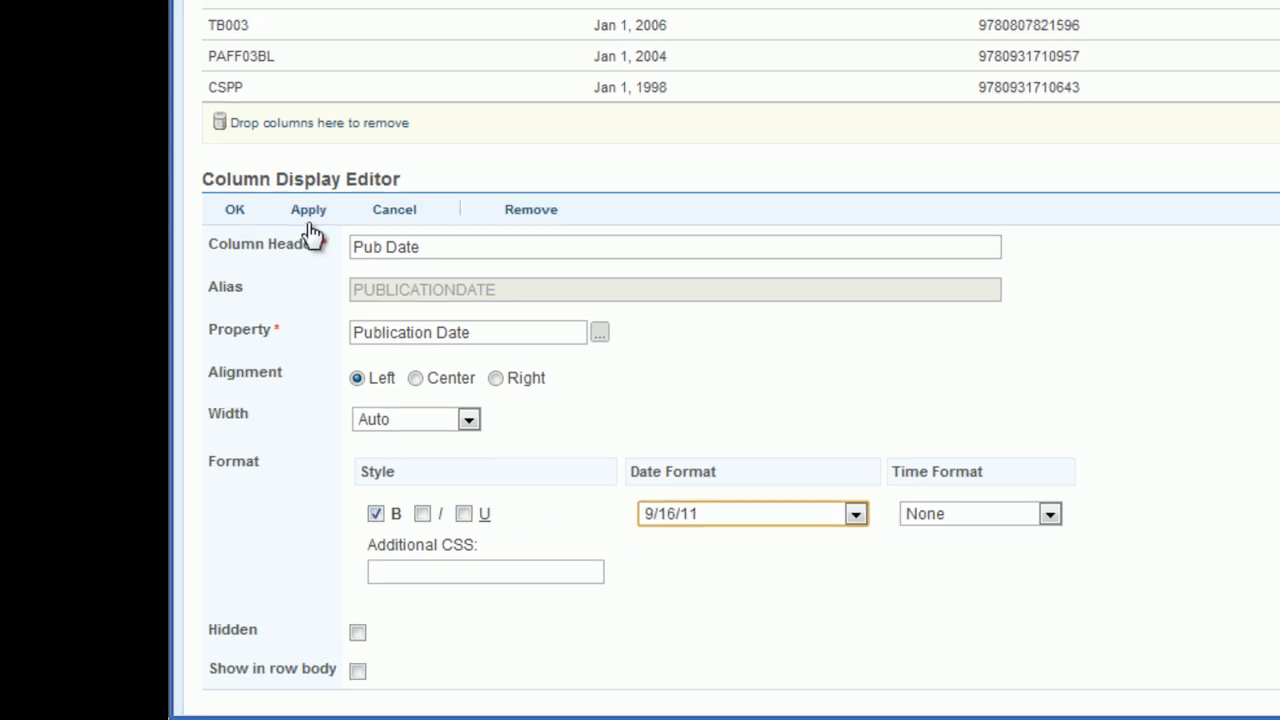
click(310, 201)
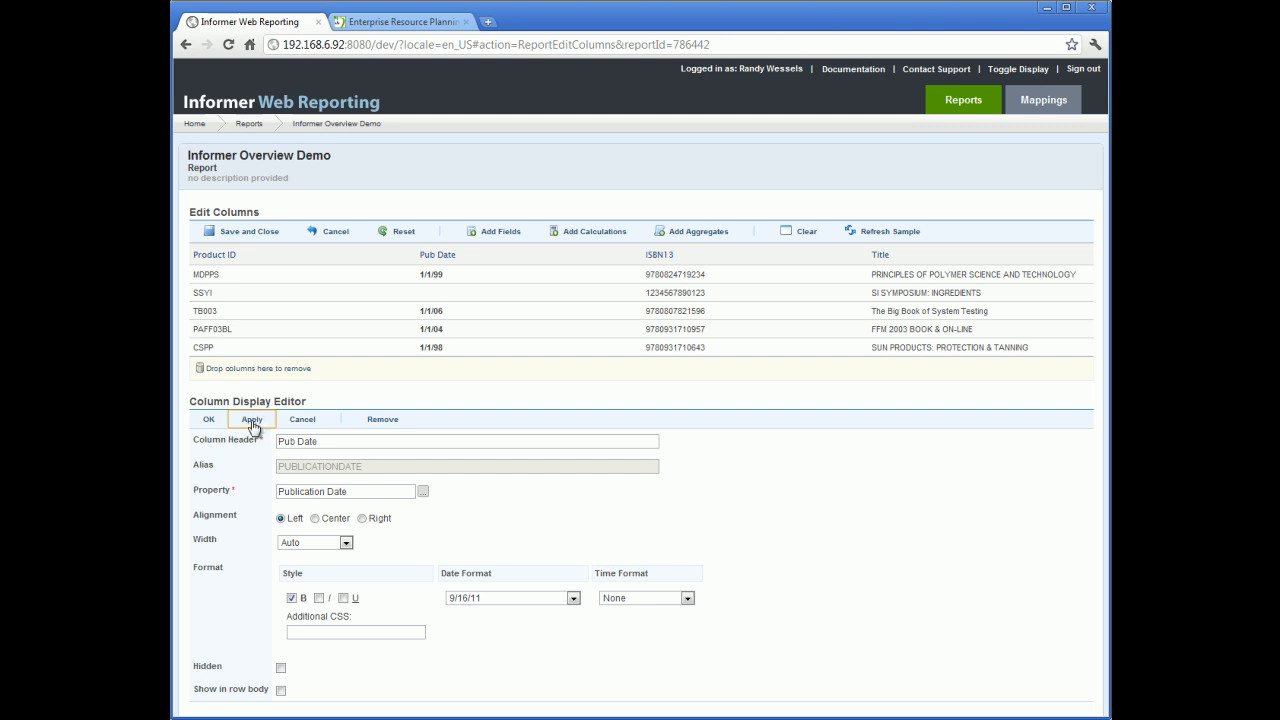
Step: Clear the field search, expand Book: View - Products, and add On Hand Quantity from the Inventory group
click(491, 234)
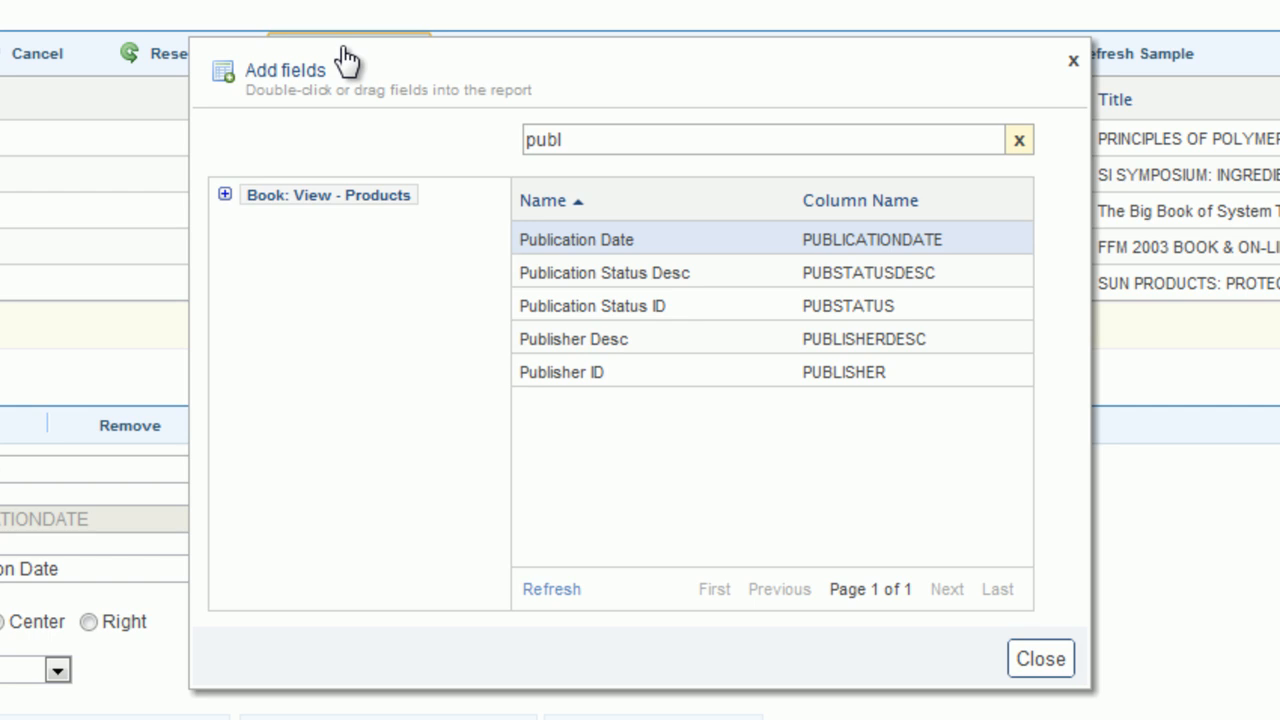
click(1019, 141)
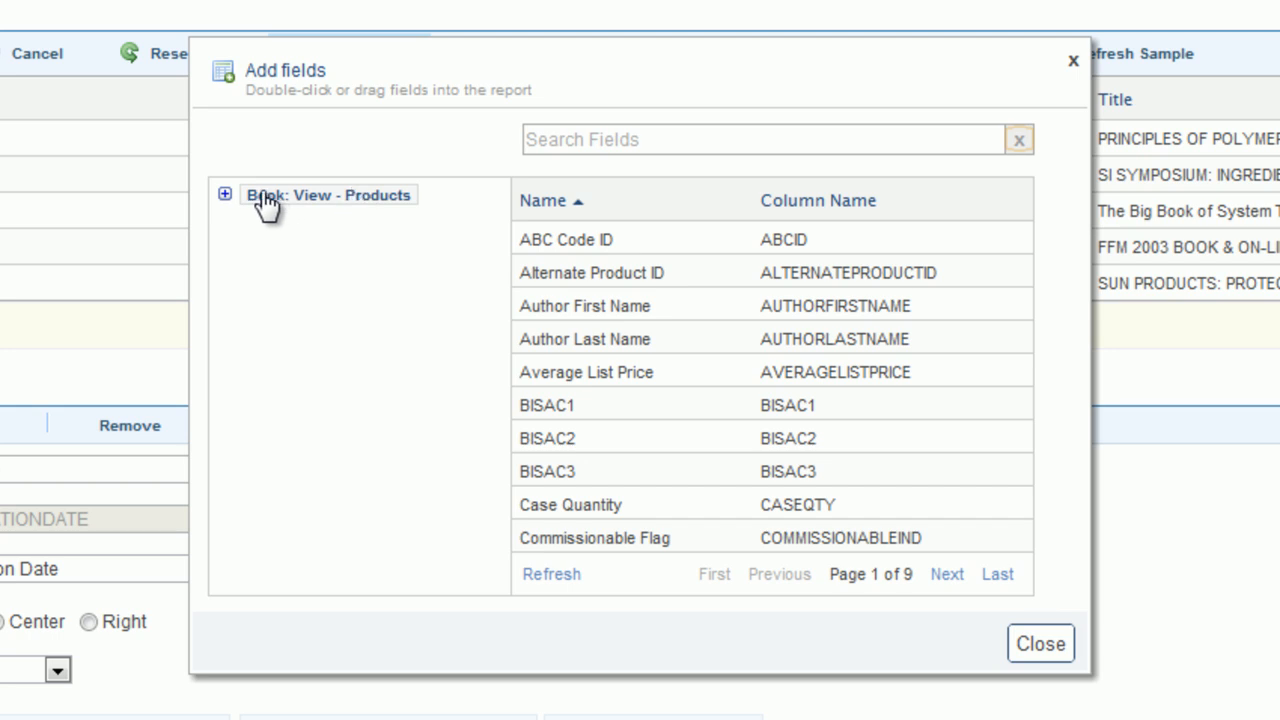
click(224, 196)
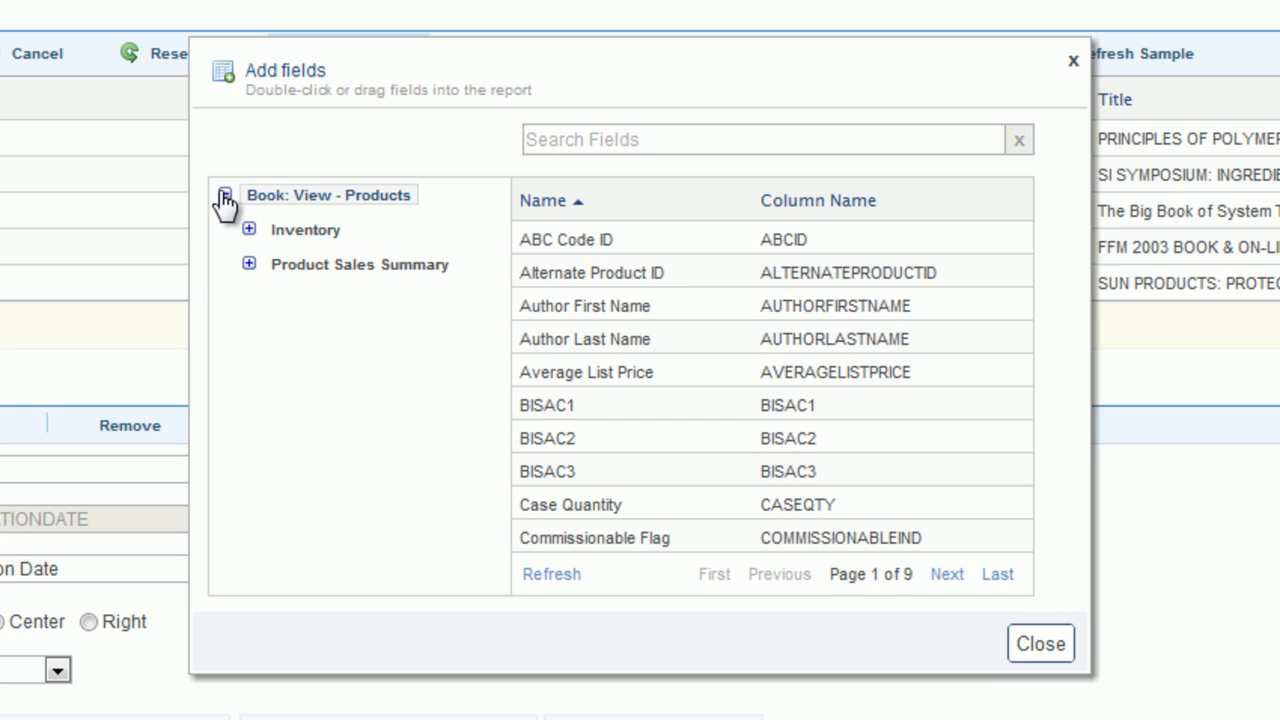
click(314, 238)
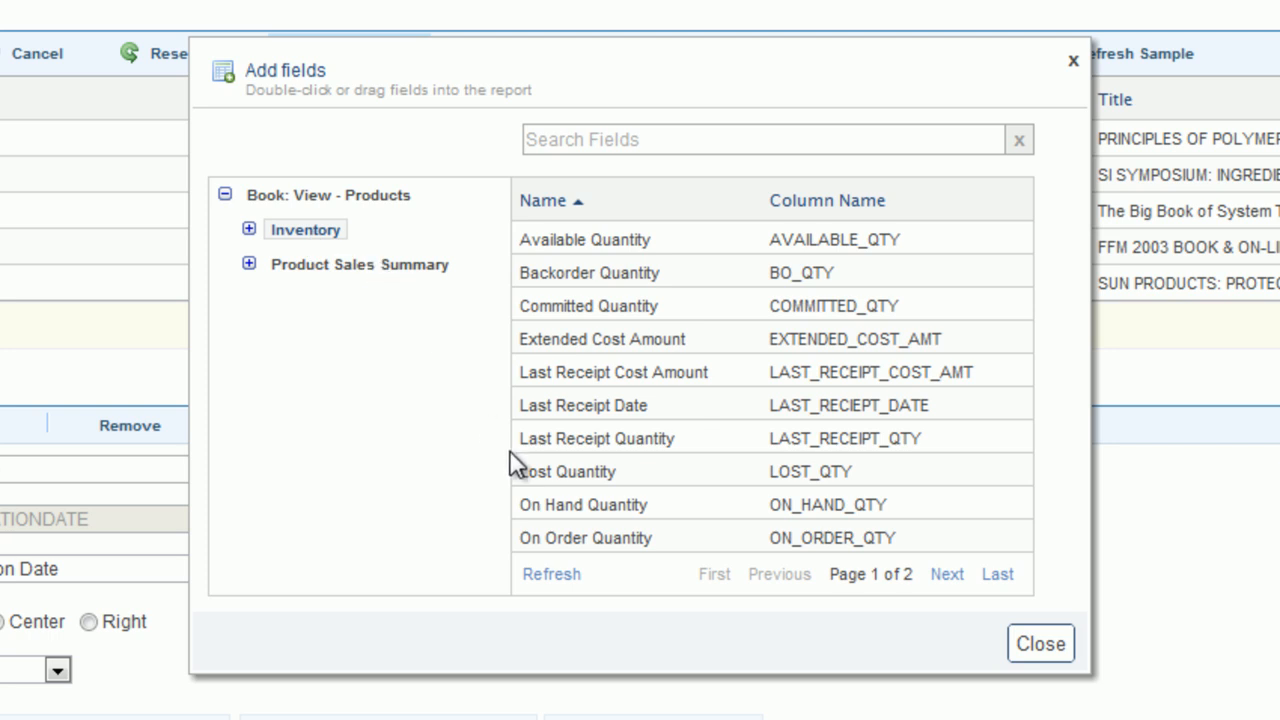
double_click(635, 507)
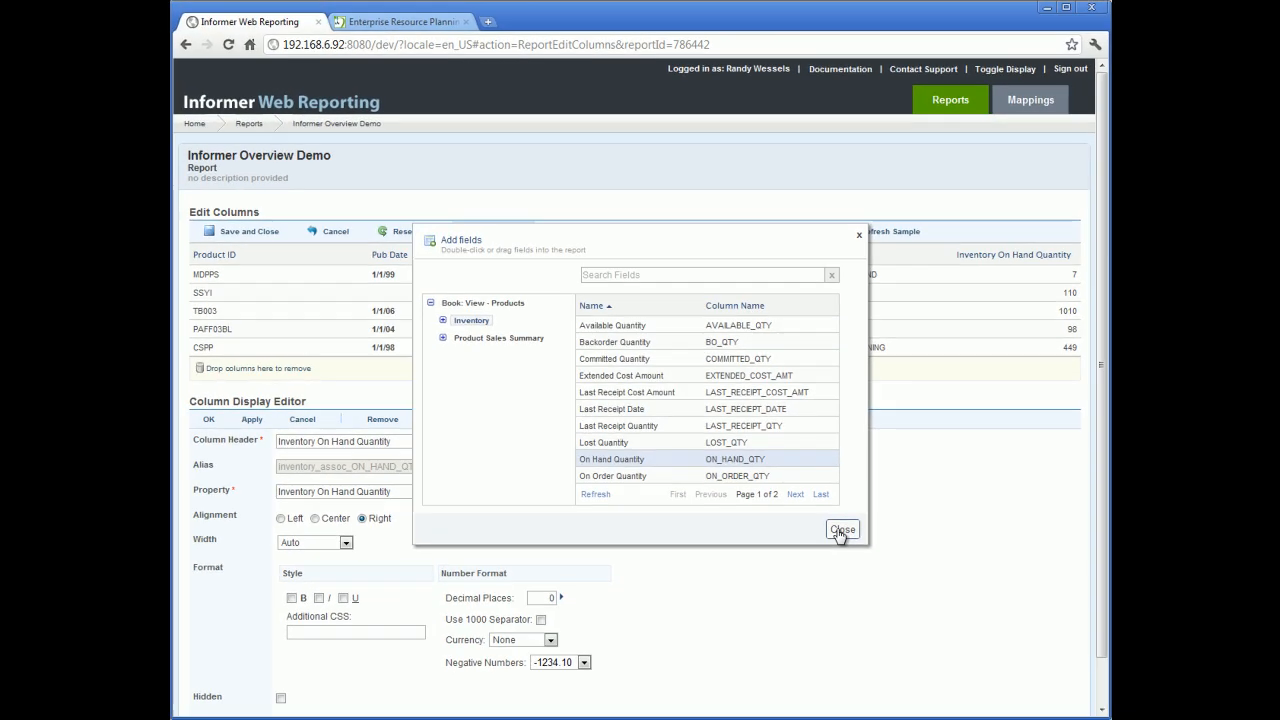
click(1026, 644)
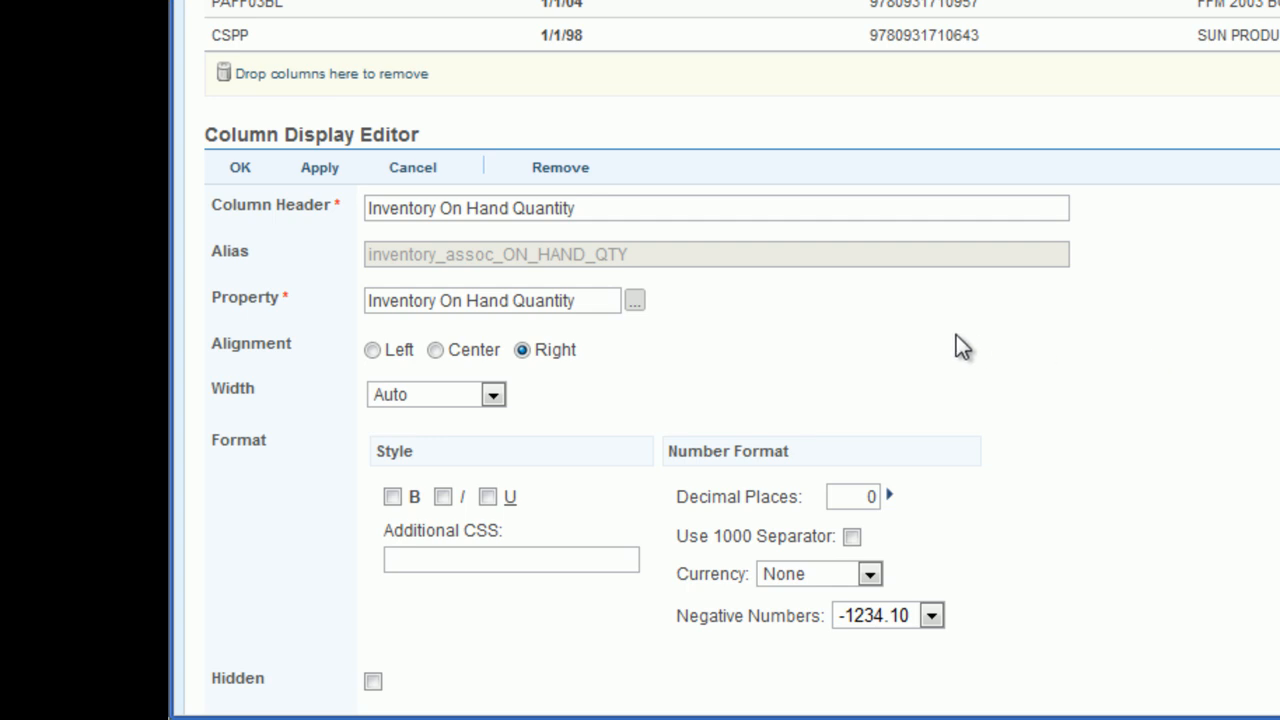
Step: Rename the on-hand quantity column header to QOH, turn on the 1000 separator, and apply
triple_click(449, 210)
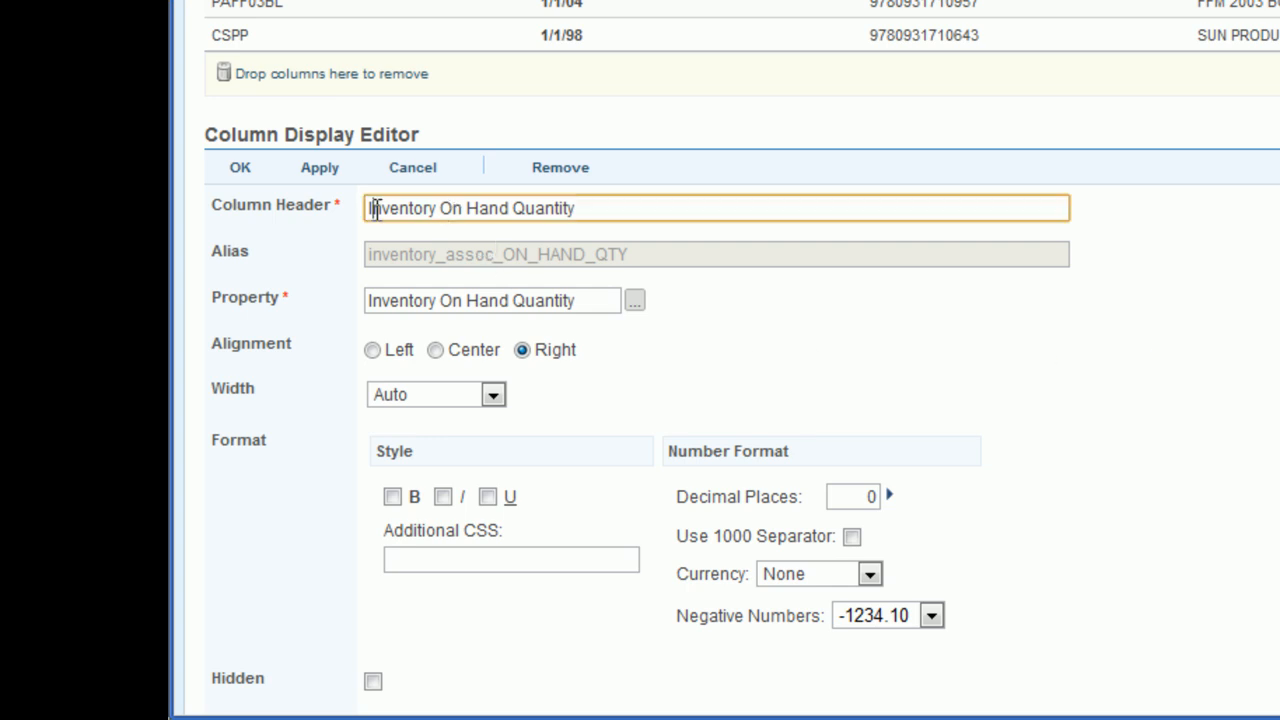
text(QOH)
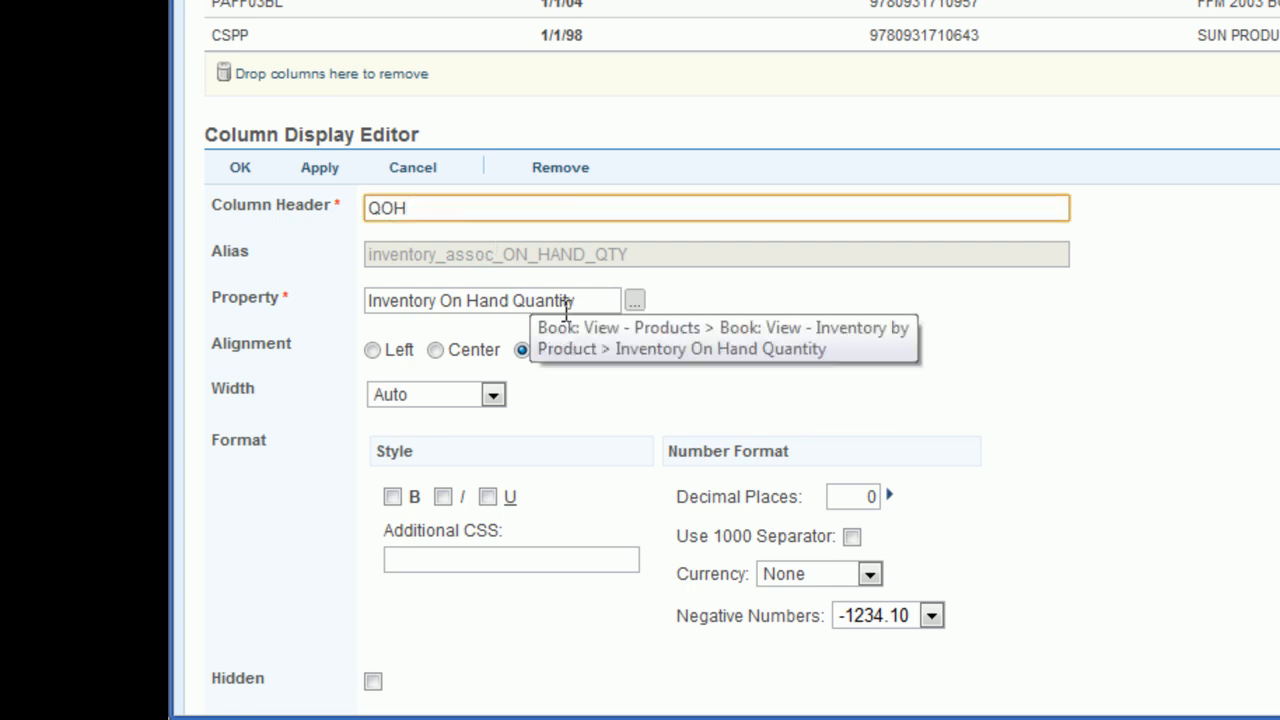
click(851, 537)
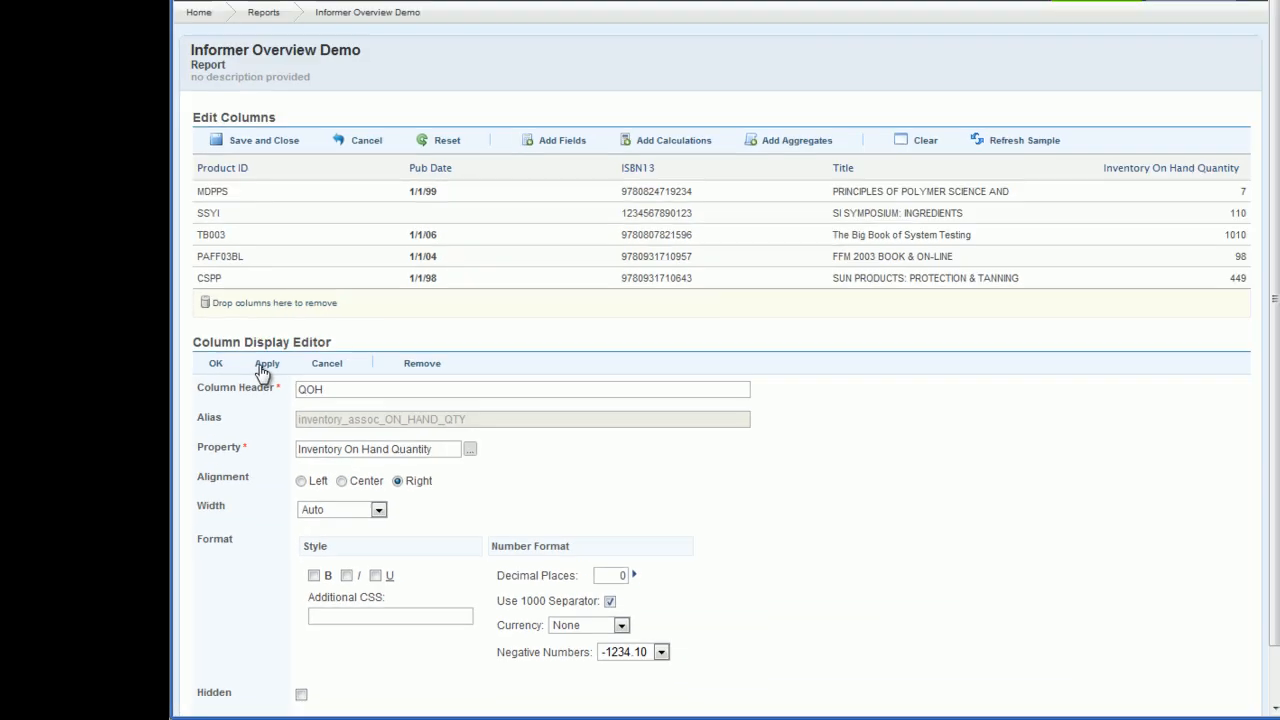
click(320, 167)
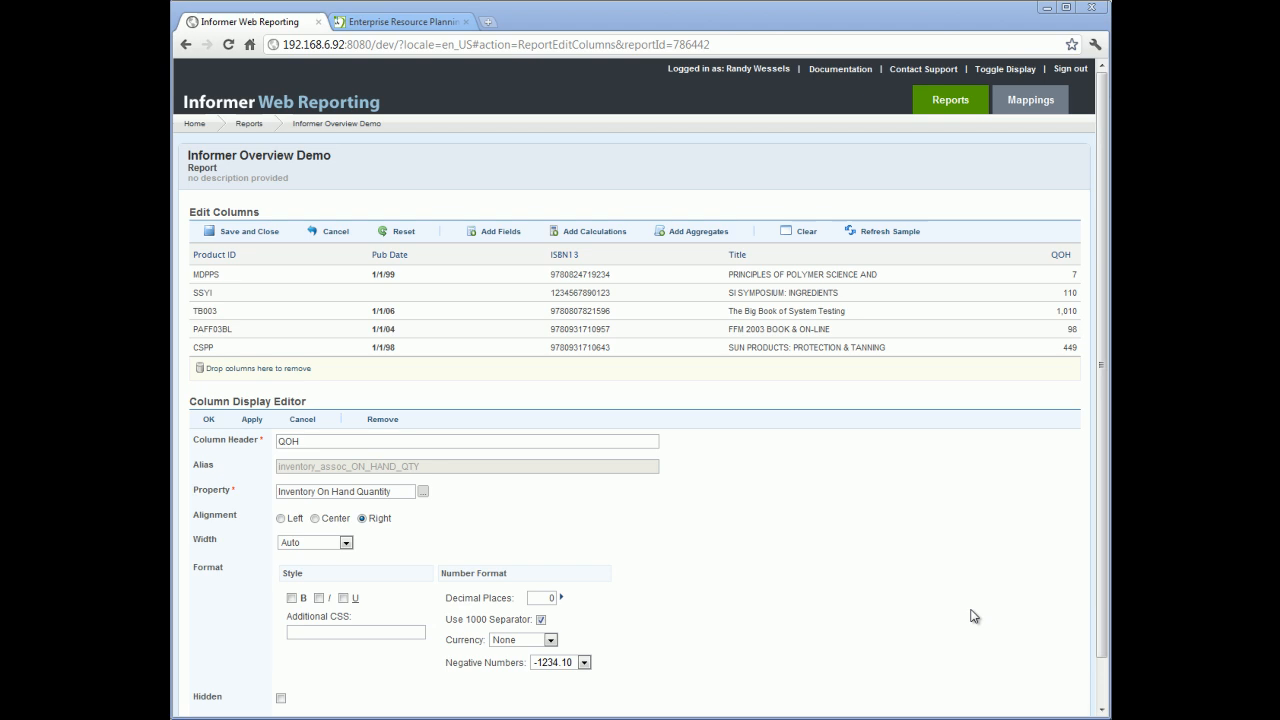
Step: Add the Inventory On Order Quantity field to the report and close the field picker
click(500, 233)
double_click(612, 476)
click(836, 529)
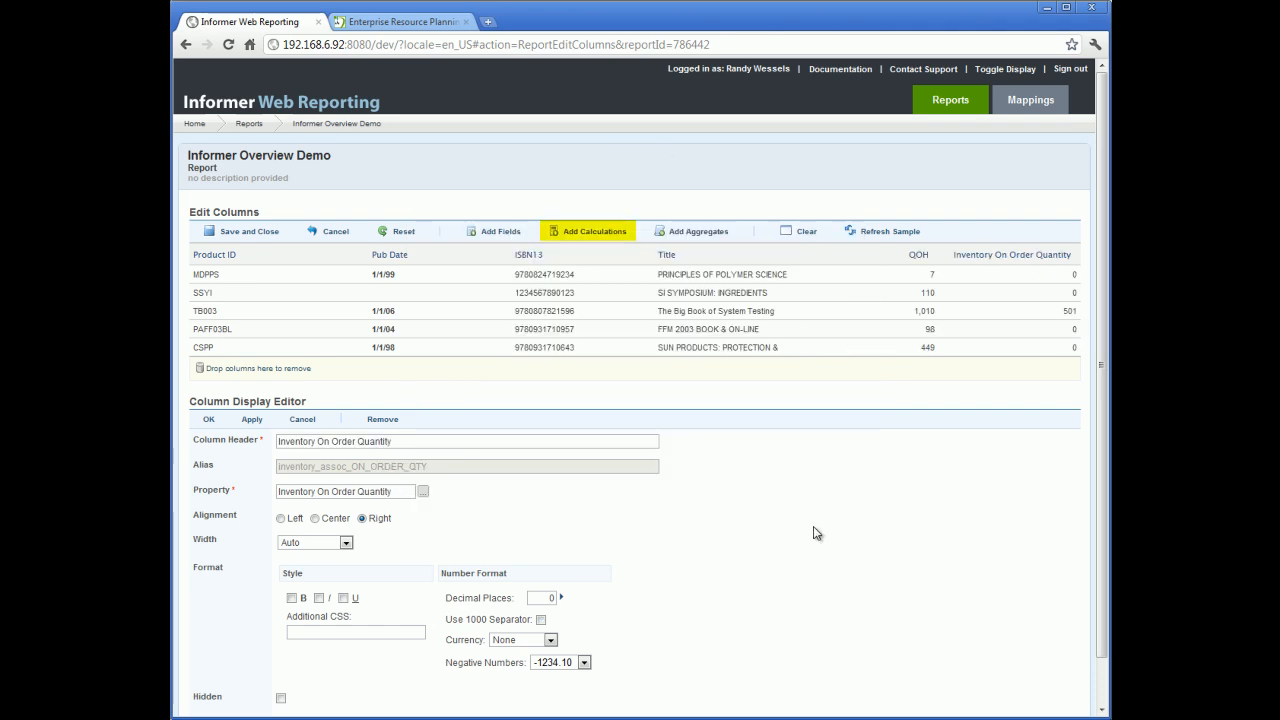
Step: Add a script calculation Future Quantity with expression inventory_assoc_ON_HAND_QTY + inventory_assoc_ON_ORDER_QTY
click(571, 236)
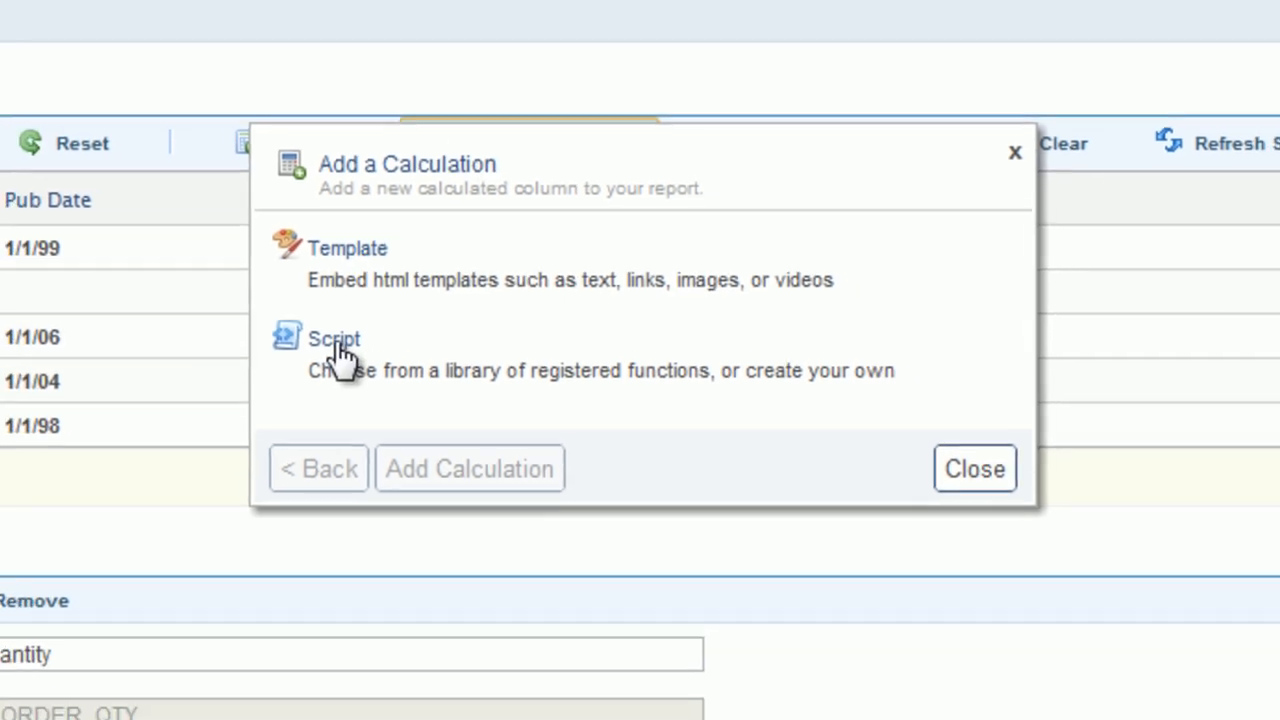
click(303, 370)
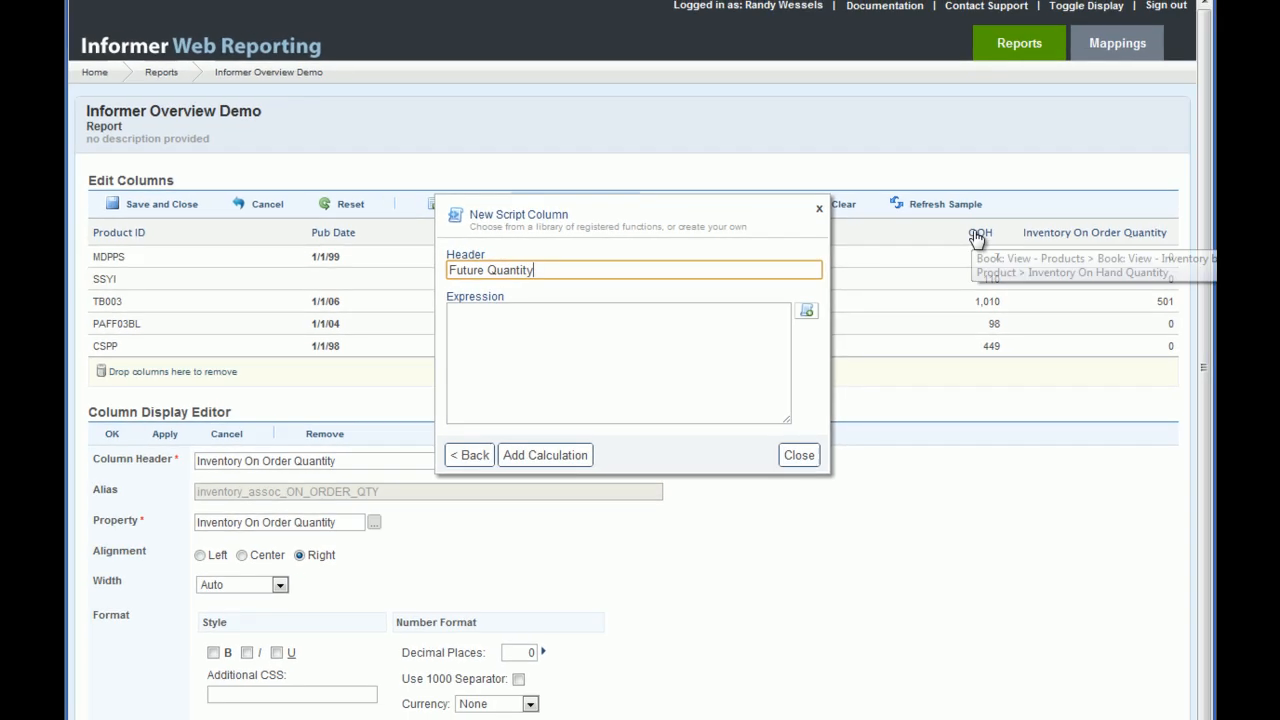
drag(977, 238, 547, 336)
click(699, 312)
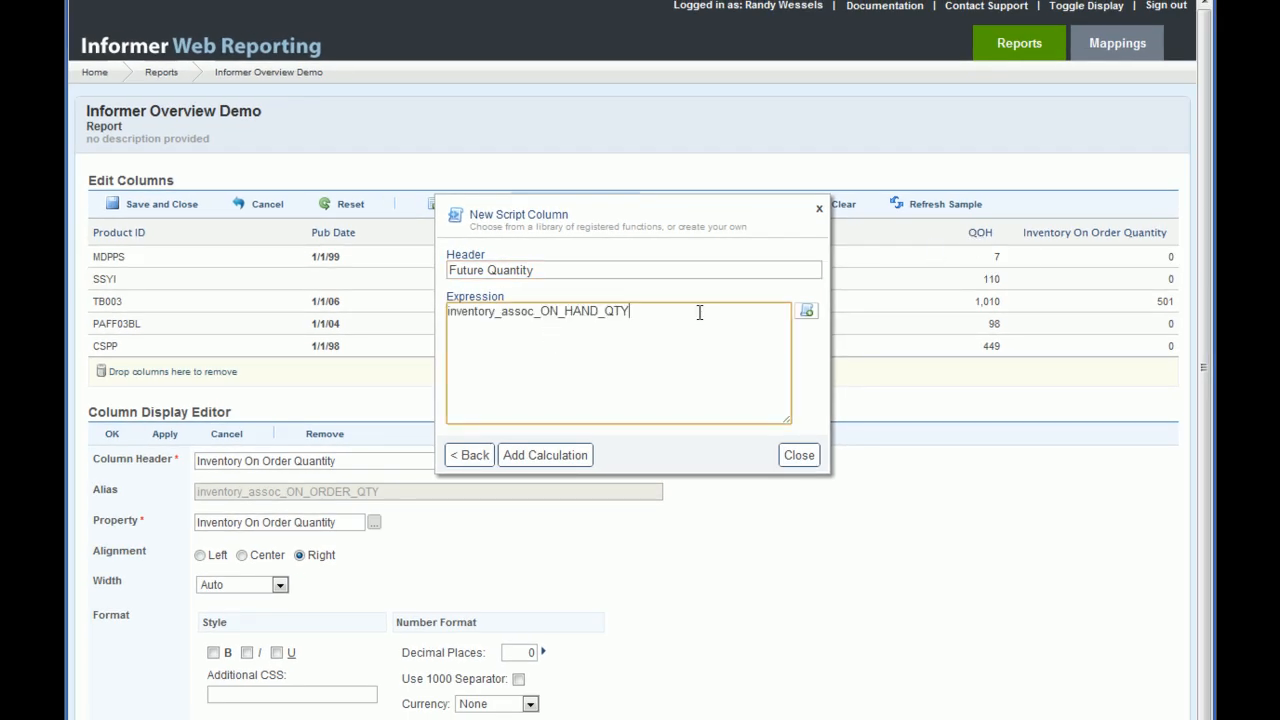
text(+)
drag(1108, 230, 684, 319)
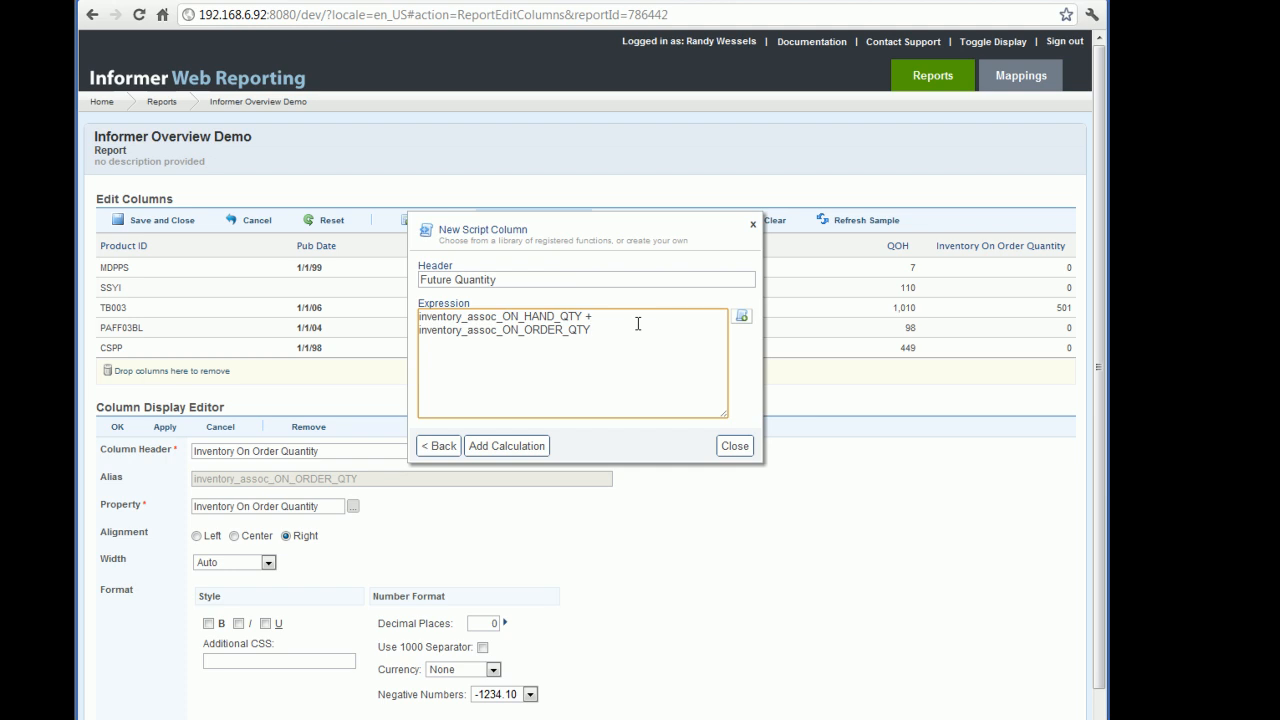
click(489, 447)
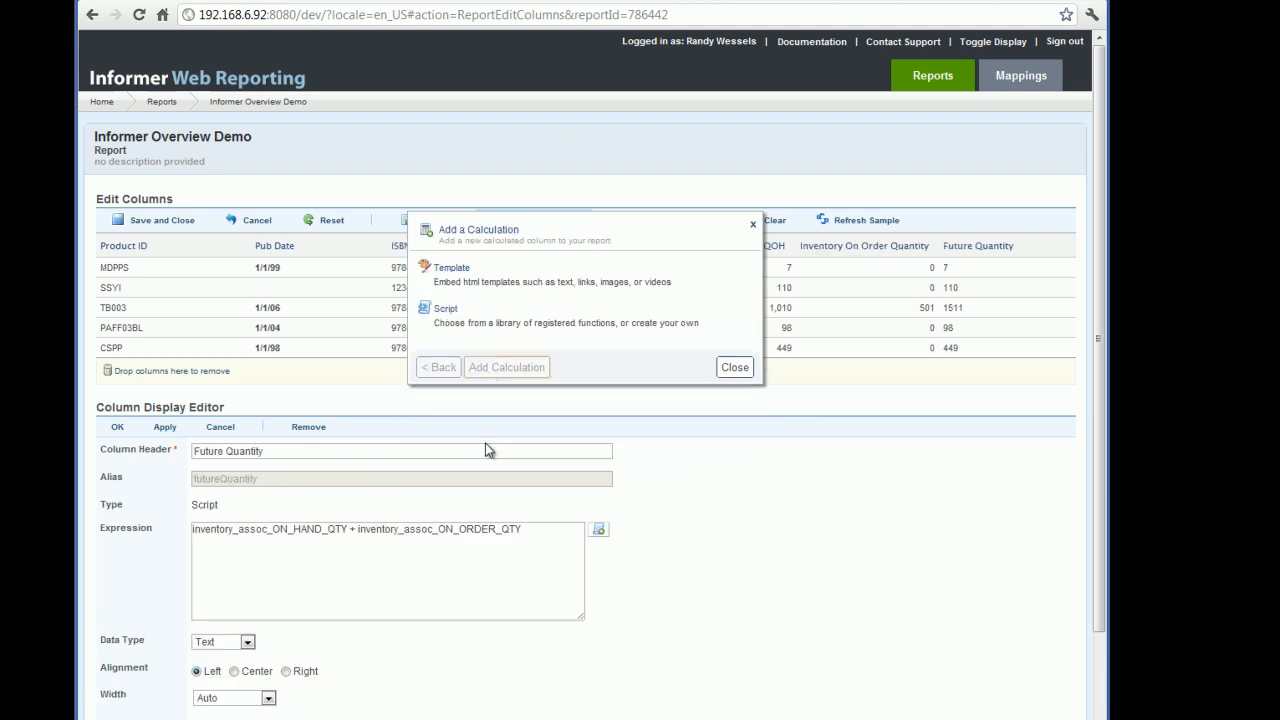
click(731, 369)
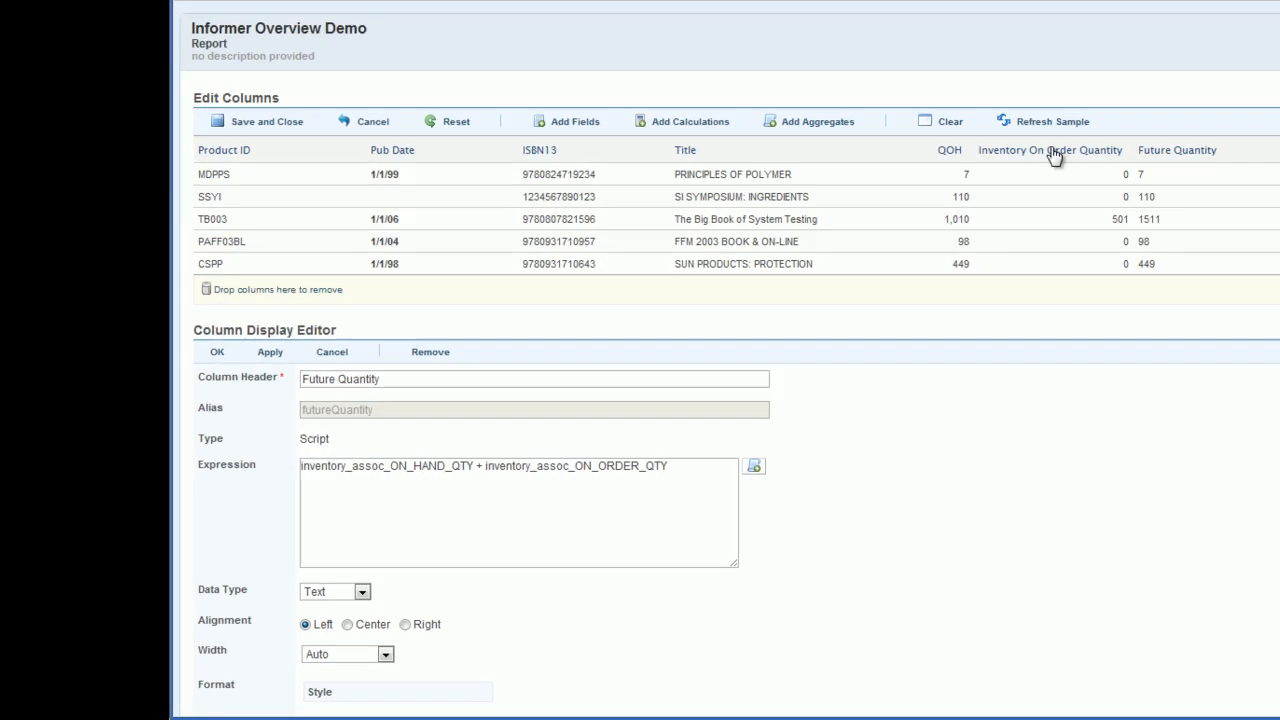
Step: Hide the Inventory On Order Quantity column, apply it, and save and close the column editor
click(890, 255)
scroll(729, 452, down, 1)
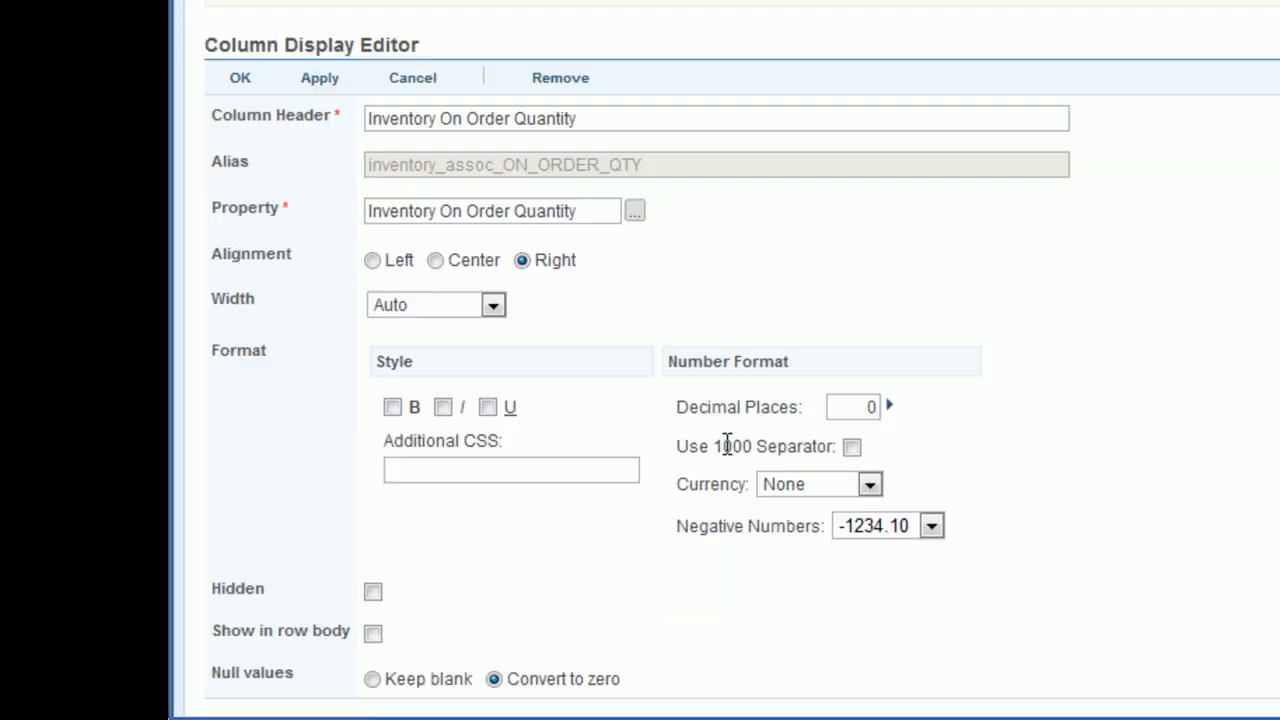
click(372, 593)
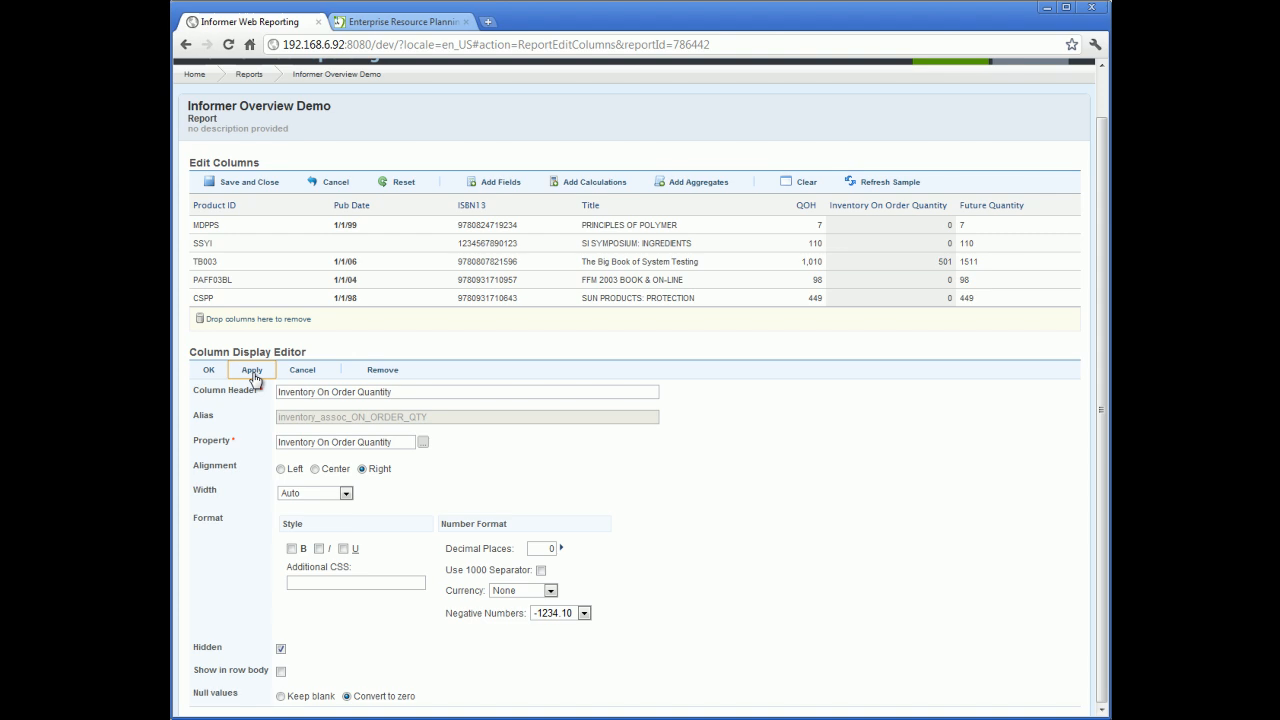
click(252, 370)
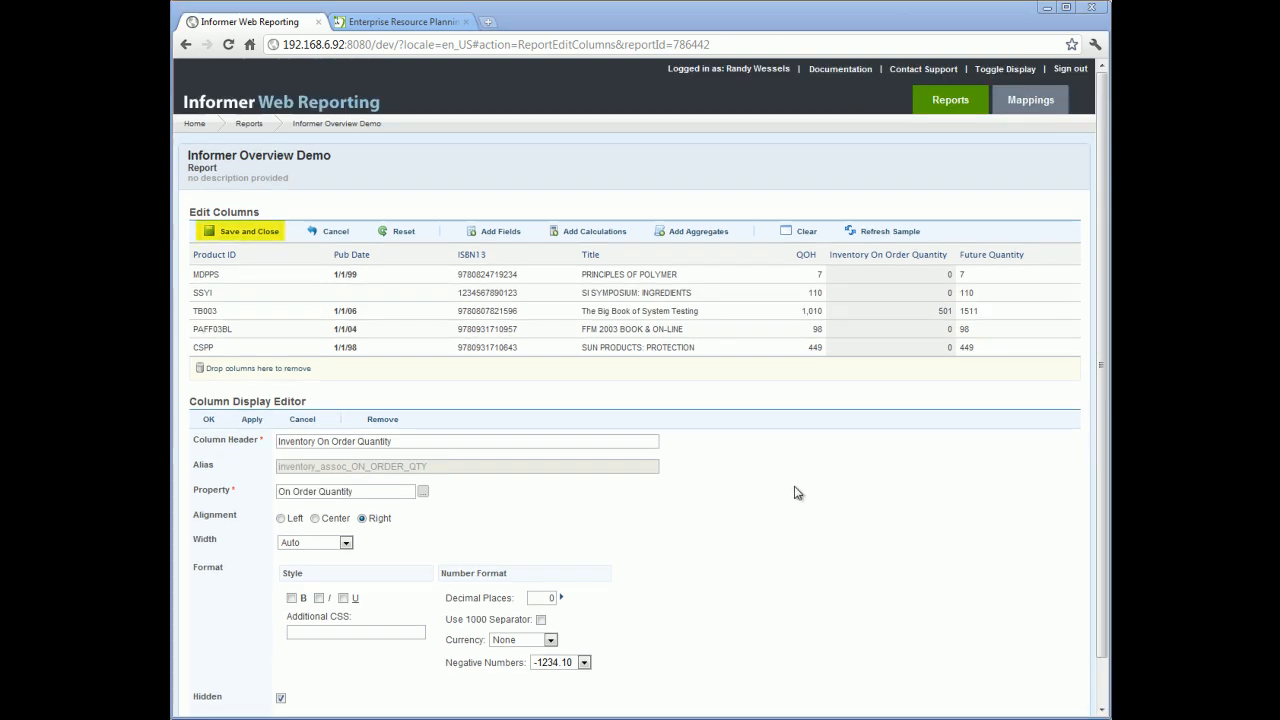
click(243, 232)
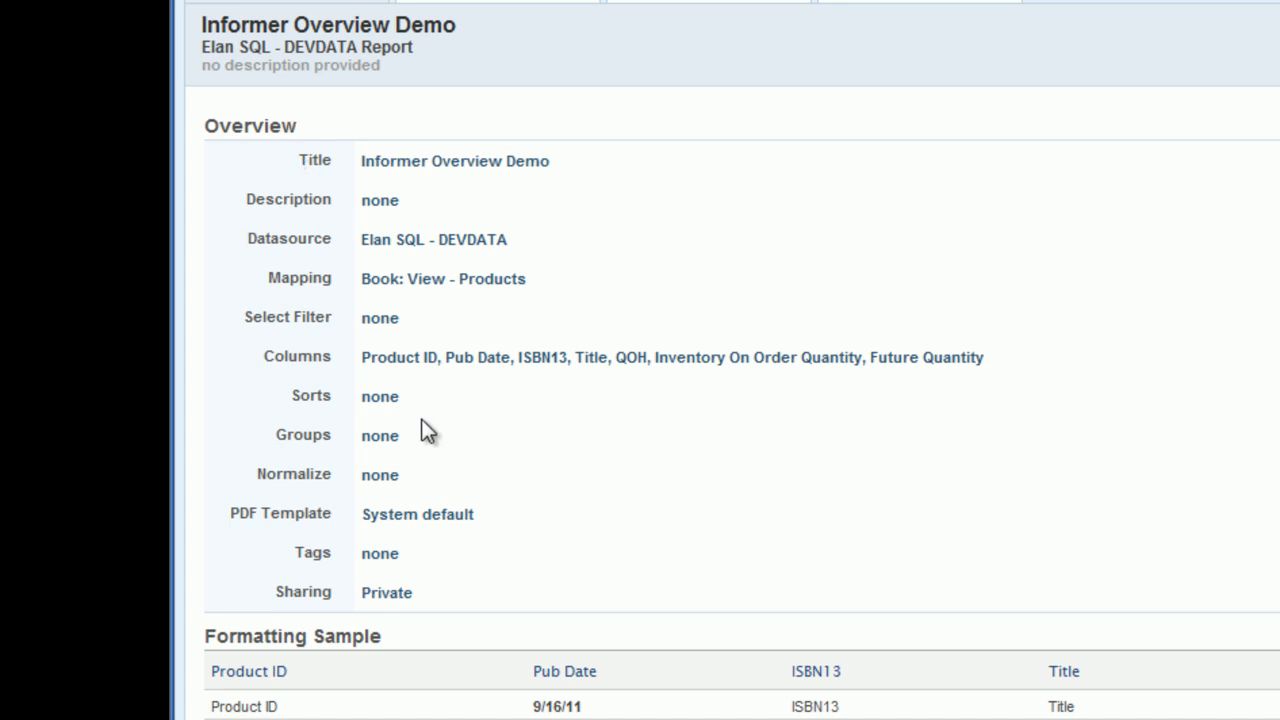
Step: Open the report's sorting editor, review the sort-by field options, and close it with no sort set
click(381, 399)
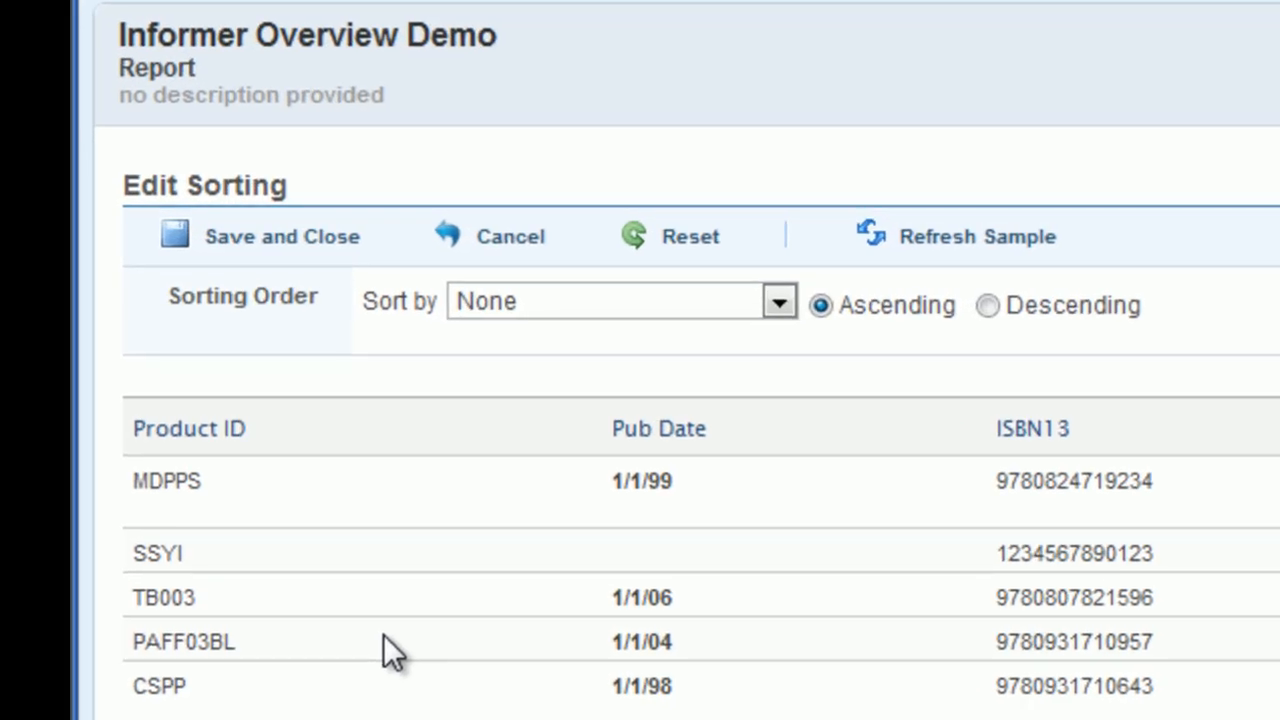
click(767, 302)
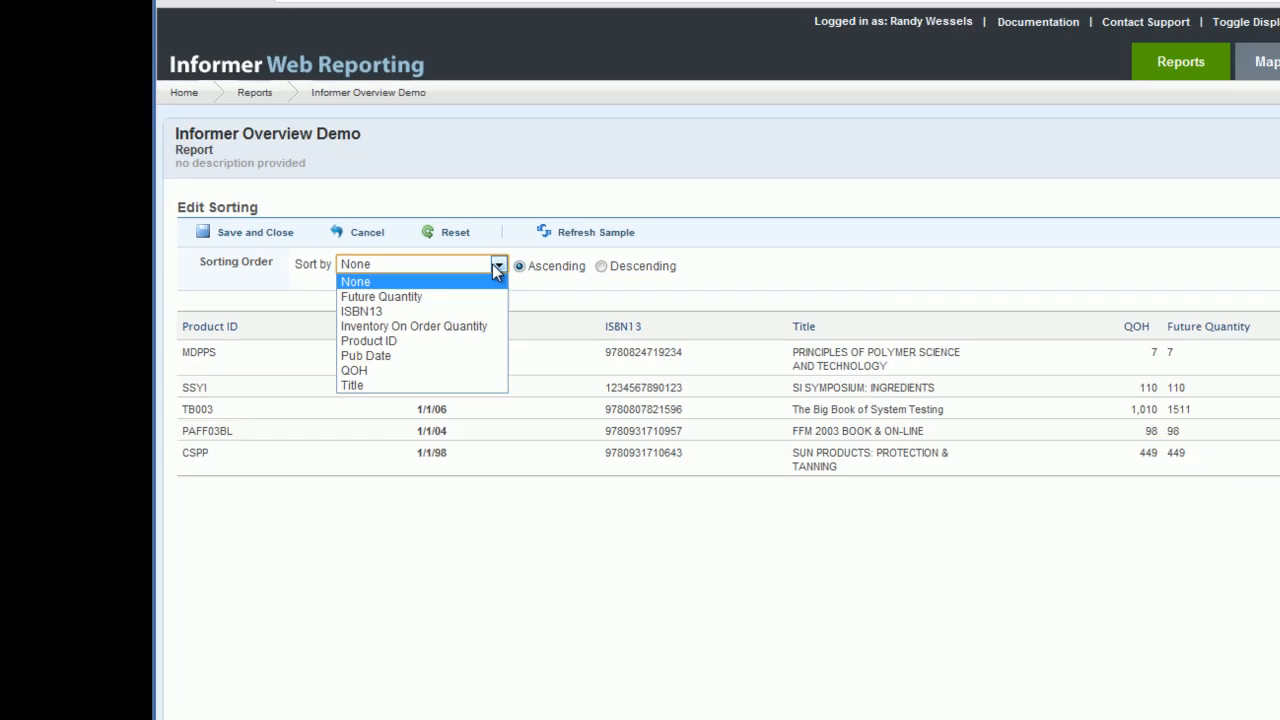
click(767, 302)
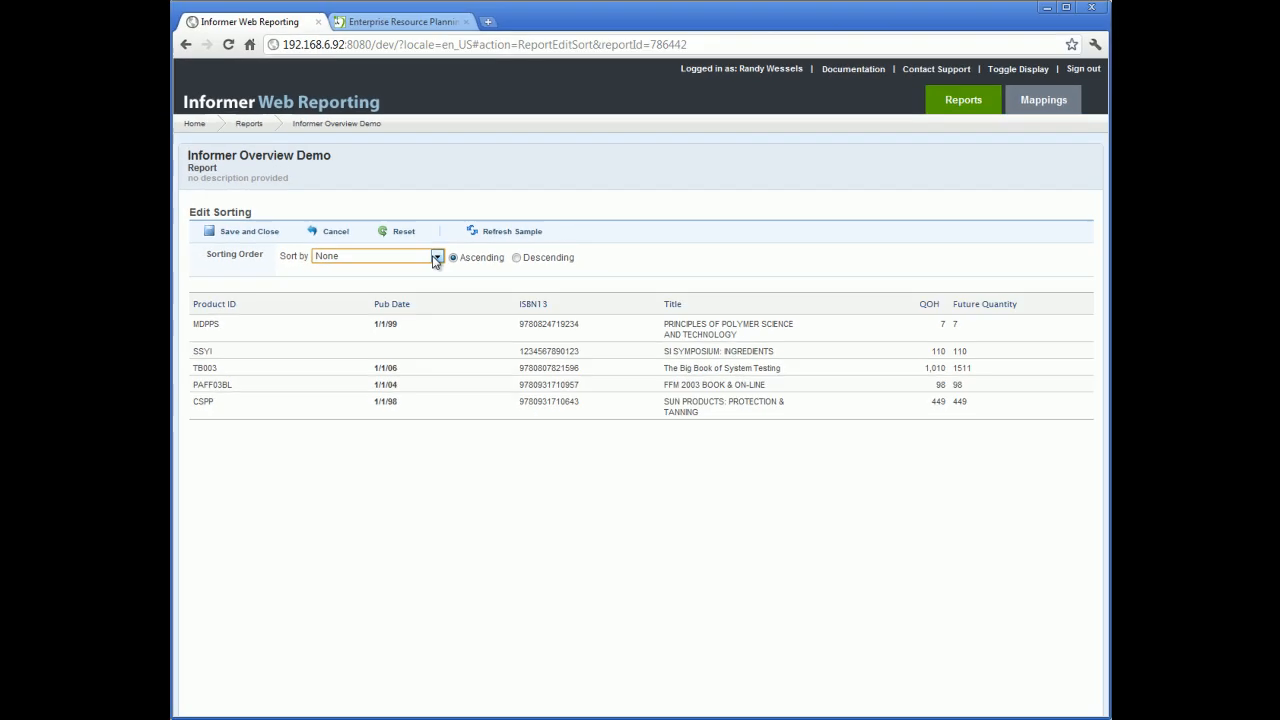
click(271, 238)
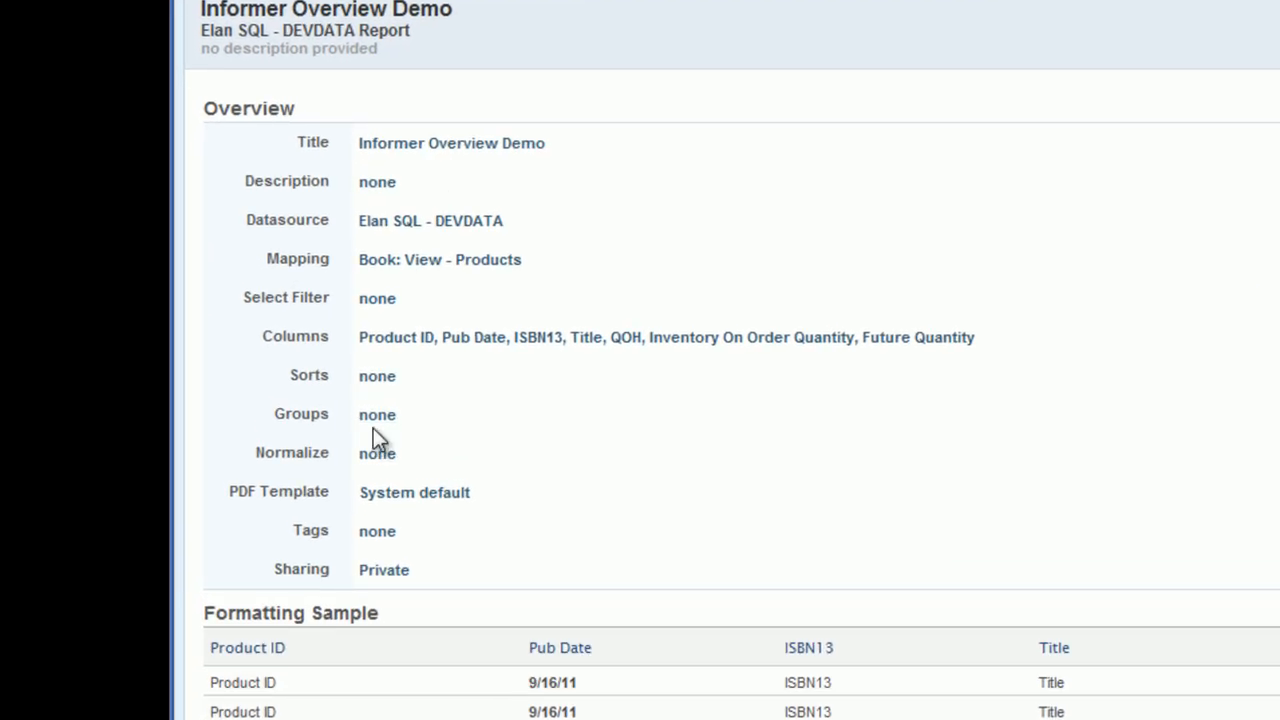
Step: Open the grouping editor, review the group-by options and calculations, and close it with no grouping set
click(338, 414)
click(466, 257)
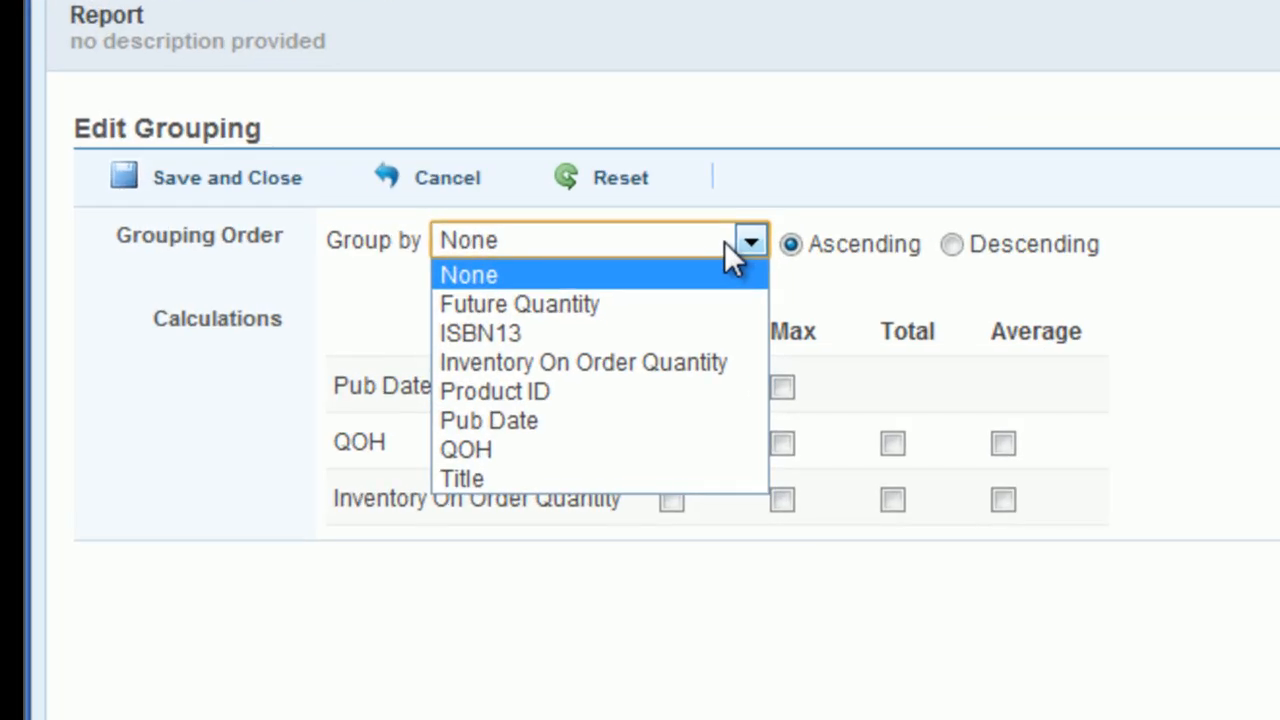
click(724, 241)
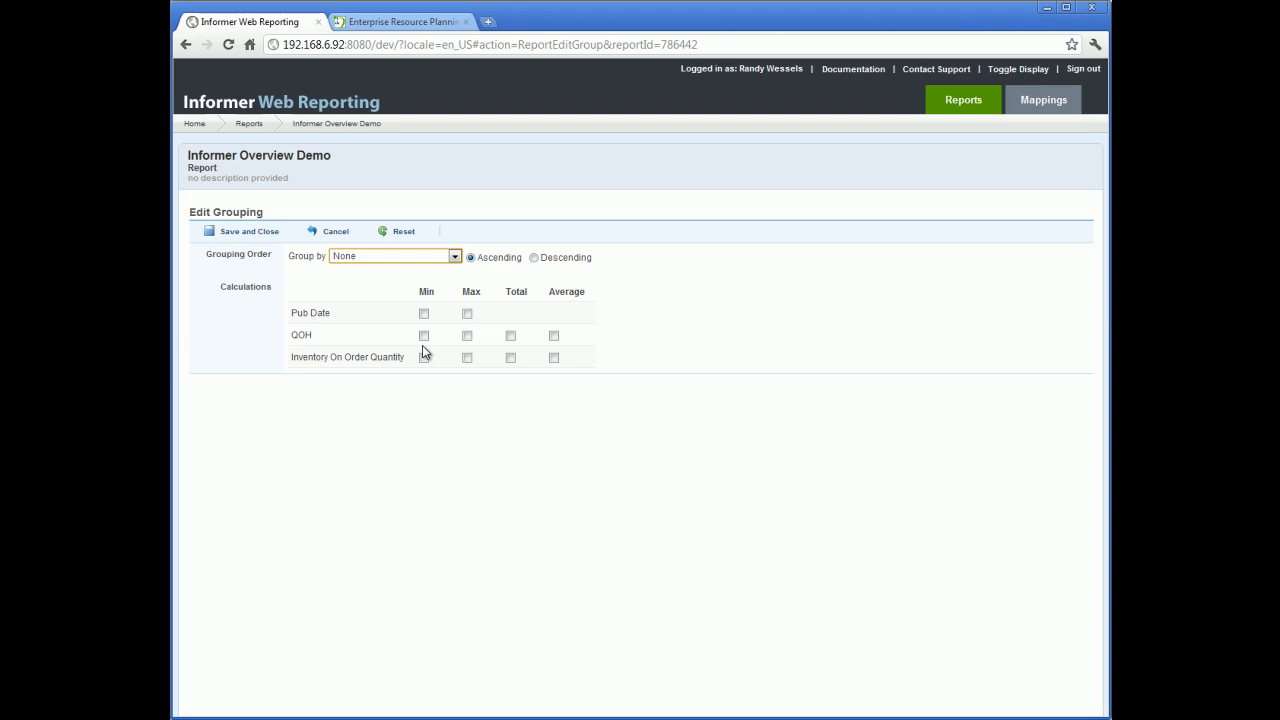
click(252, 231)
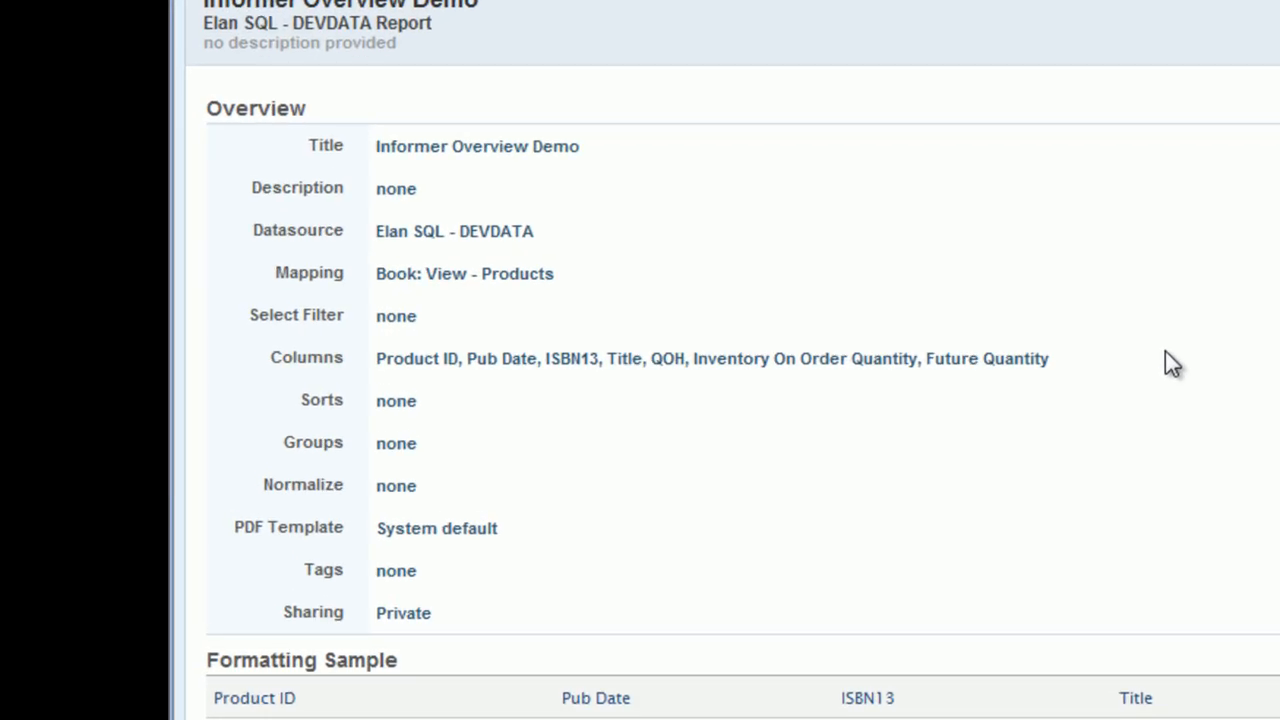
Step: Start a simple filter condition for the report and pick the Major Classification ID property by searching for maj
click(398, 318)
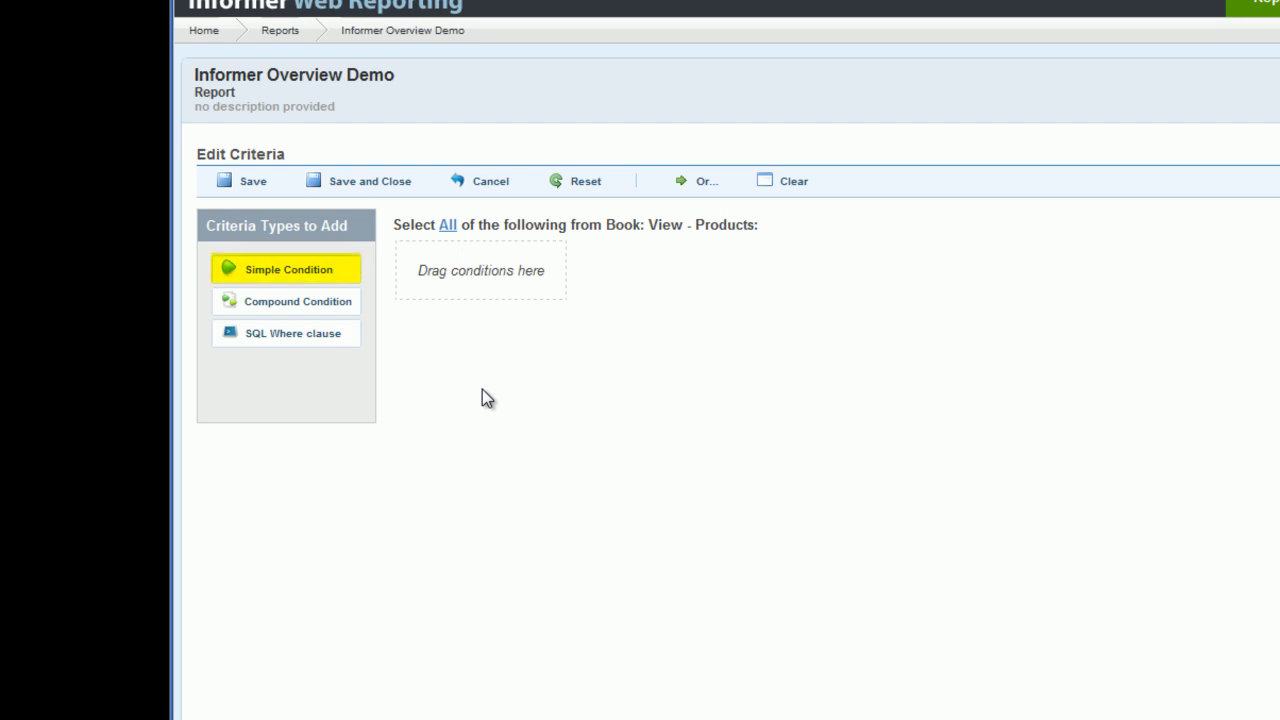
click(296, 278)
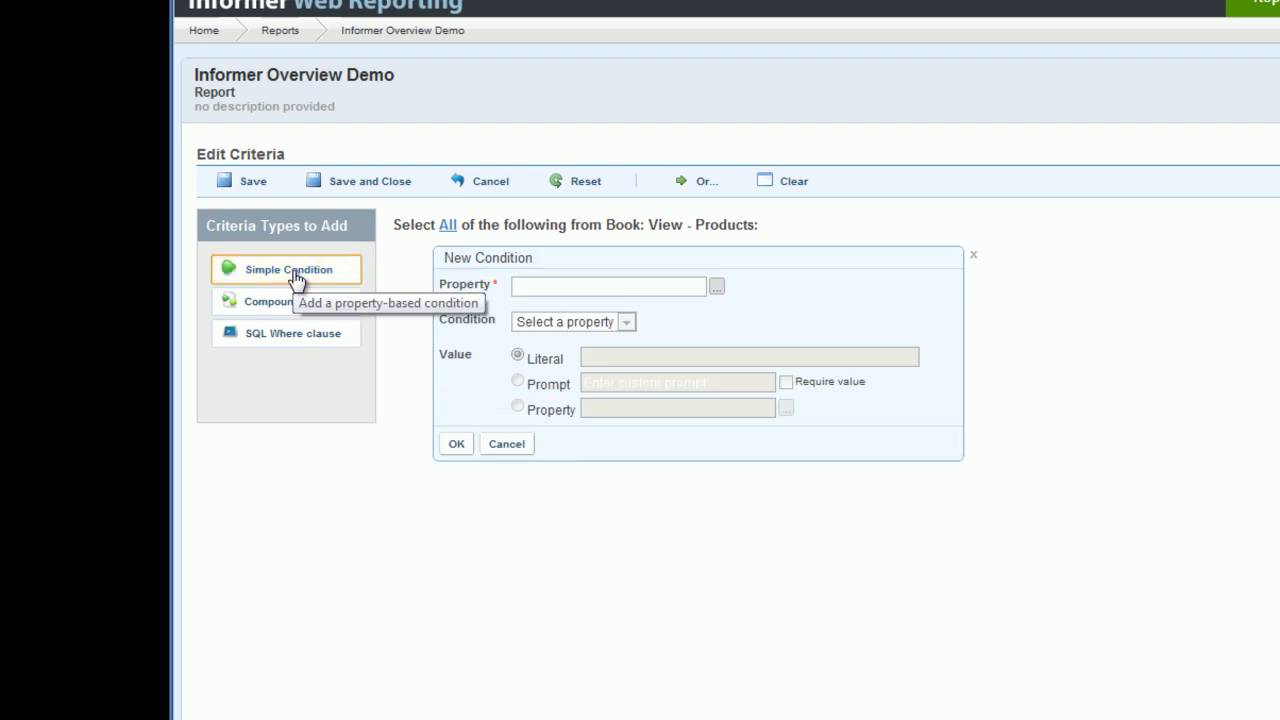
click(717, 288)
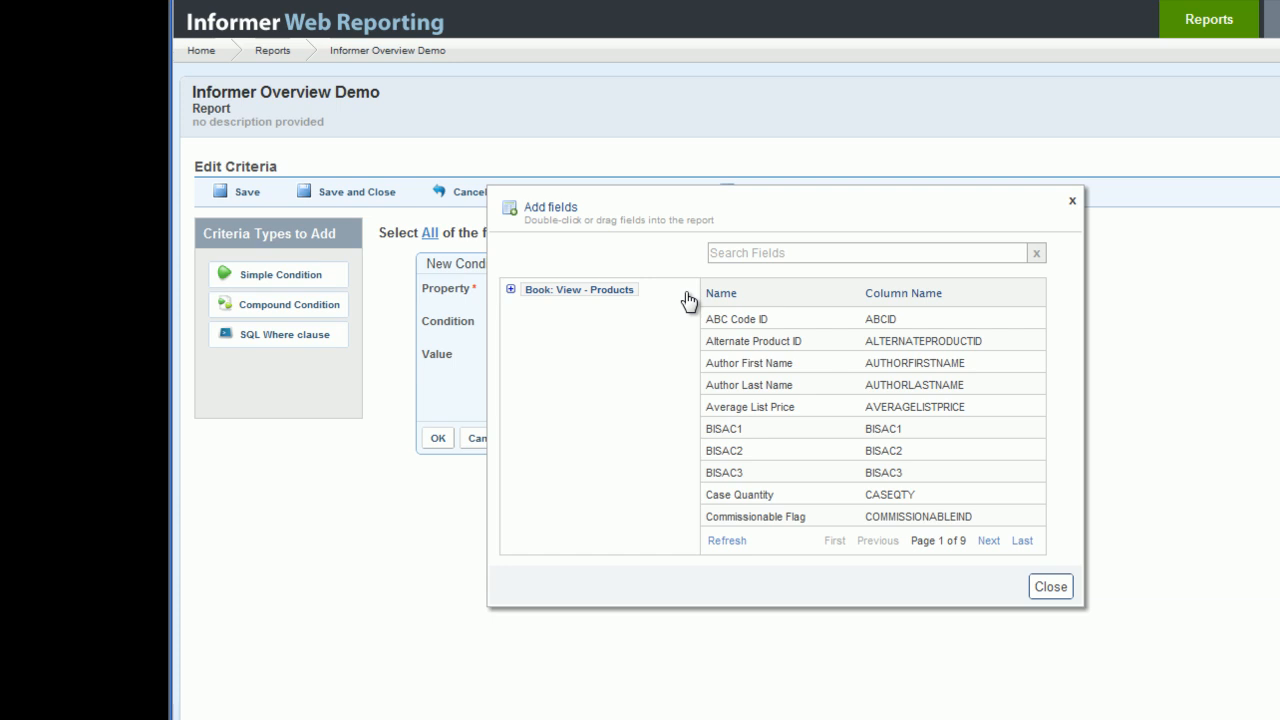
click(732, 257)
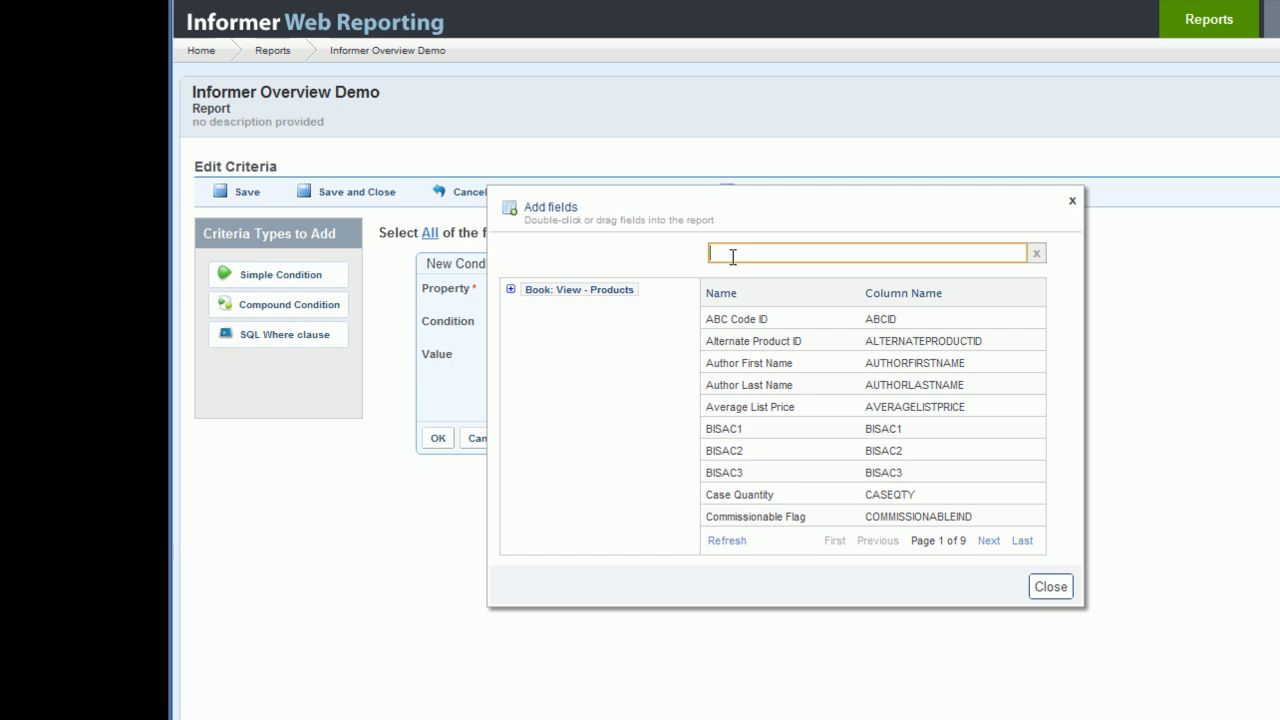
text(maj)
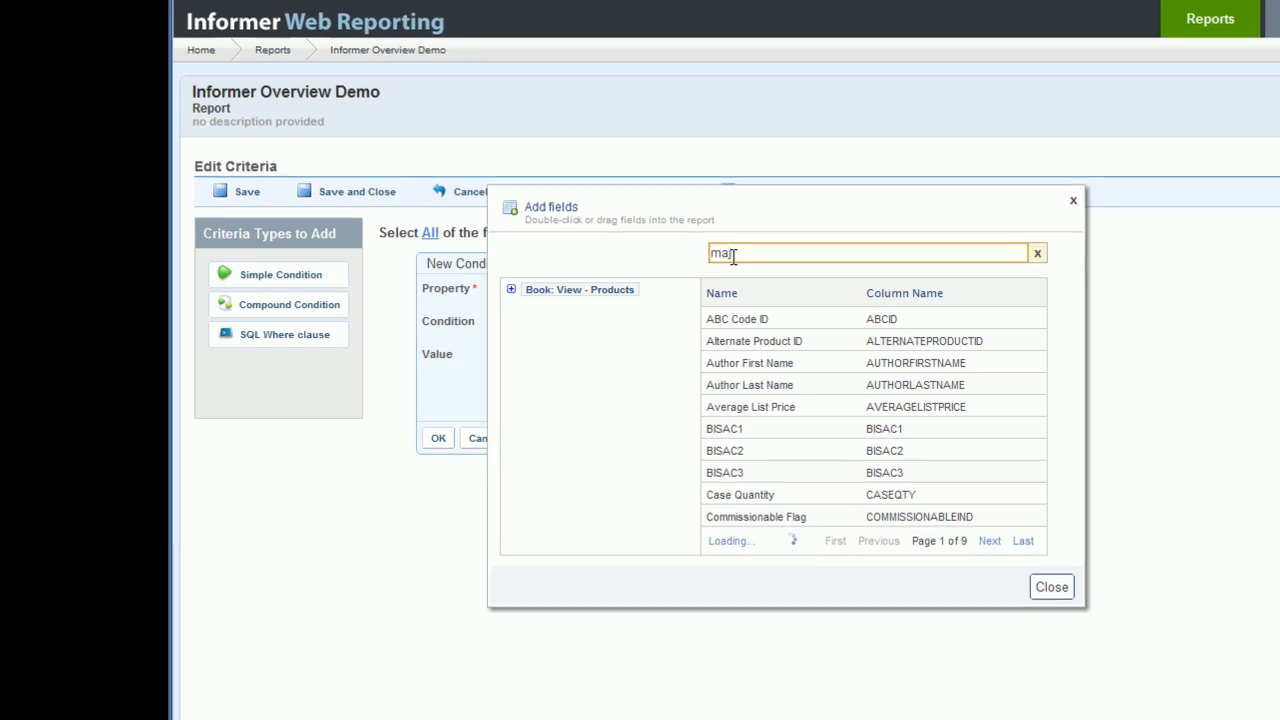
double_click(750, 340)
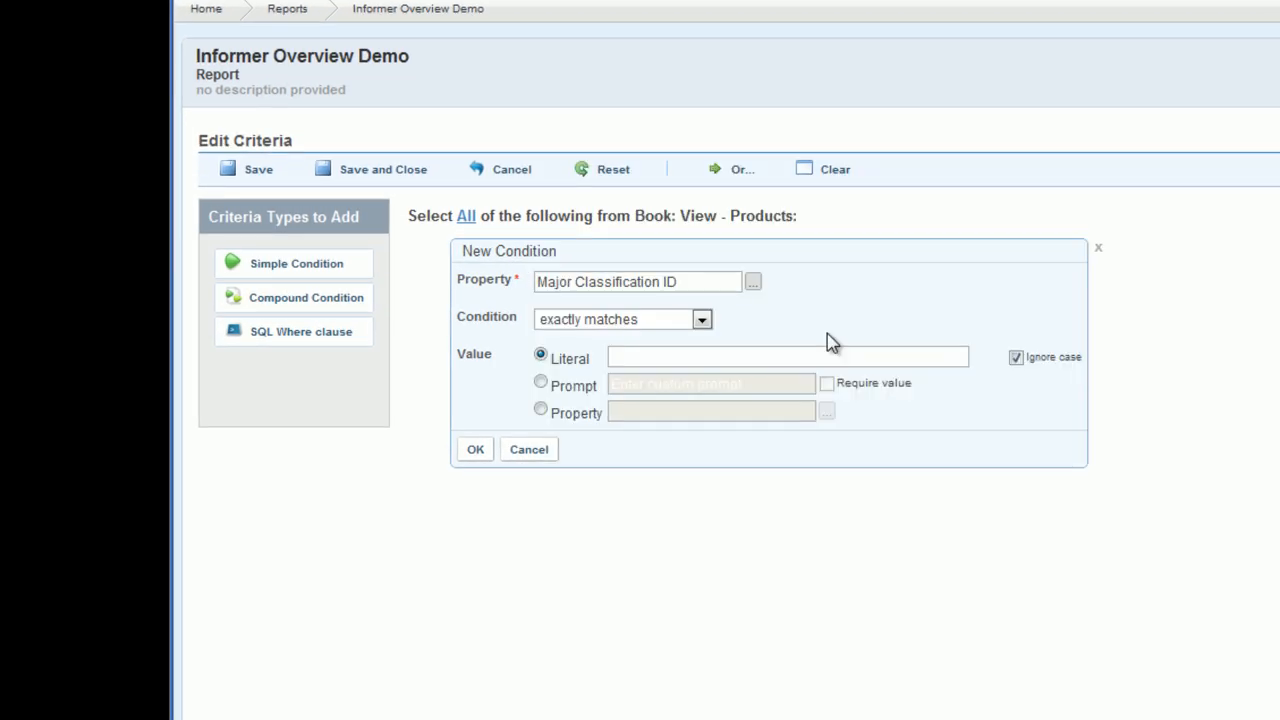
Step: Set the condition to begins with, using a prompt value labelled Enter Classification, and confirm it
click(703, 320)
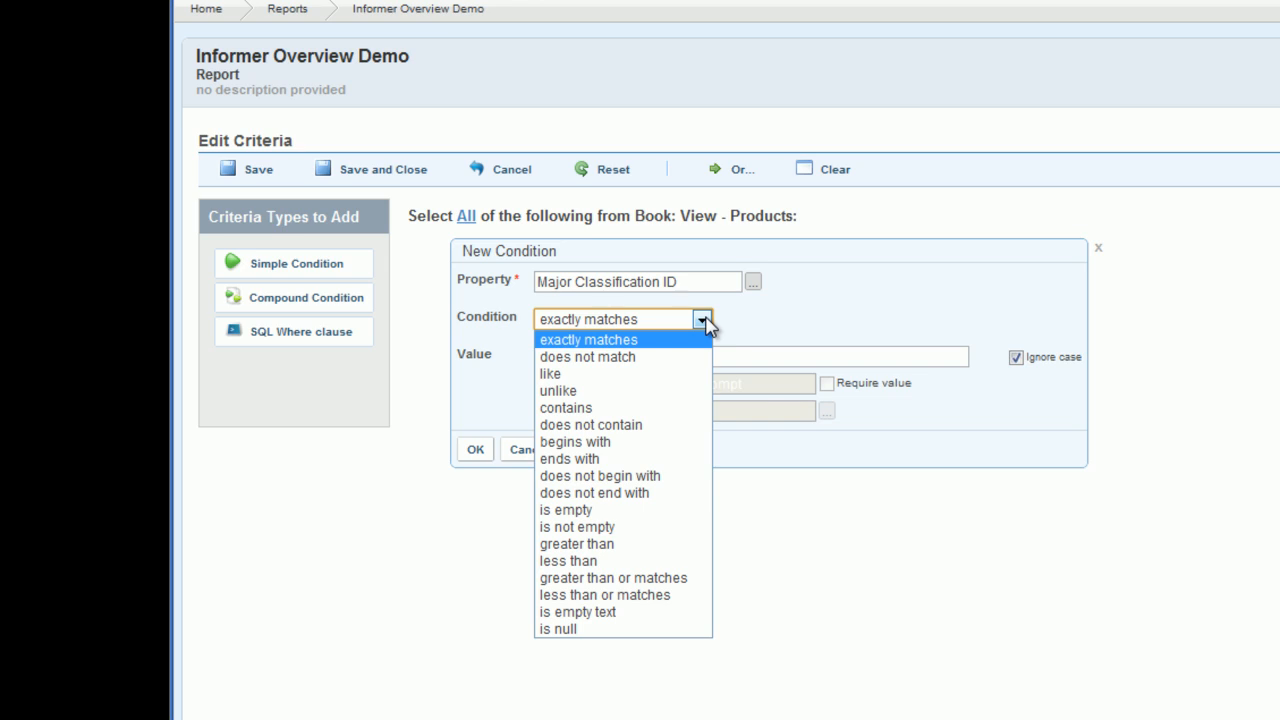
click(600, 443)
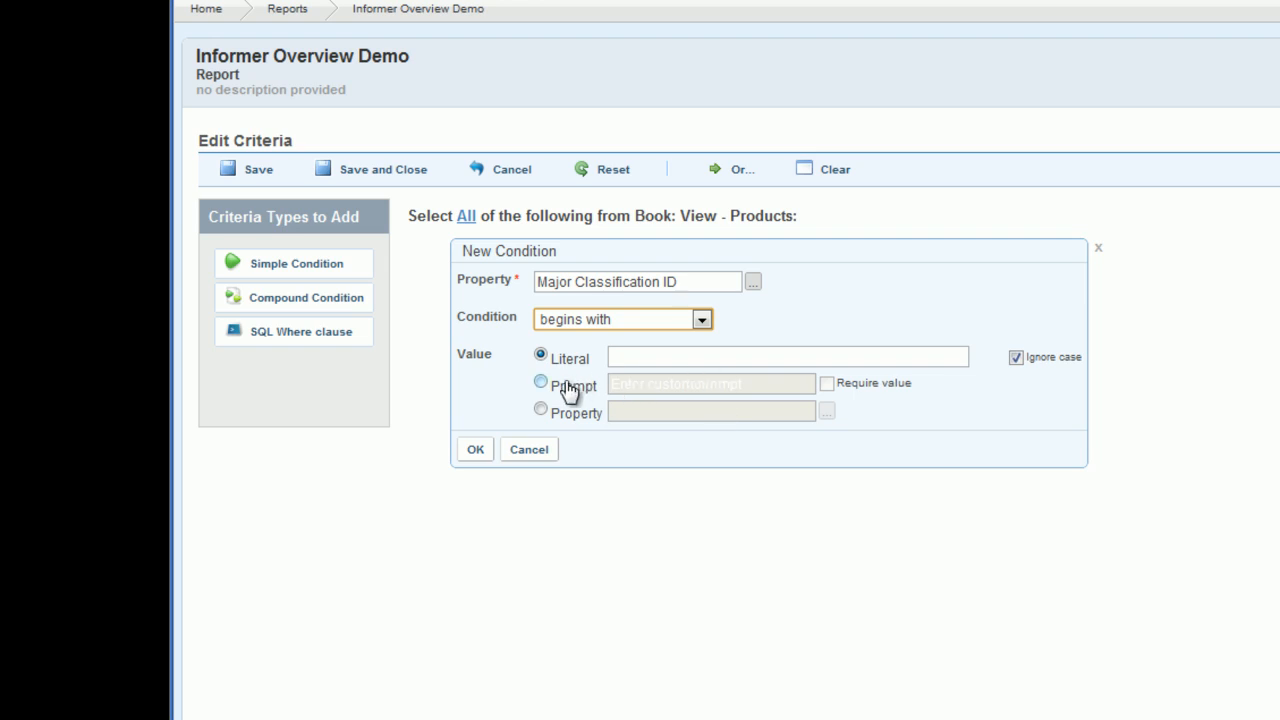
click(541, 382)
click(617, 386)
text(Enter Classification)
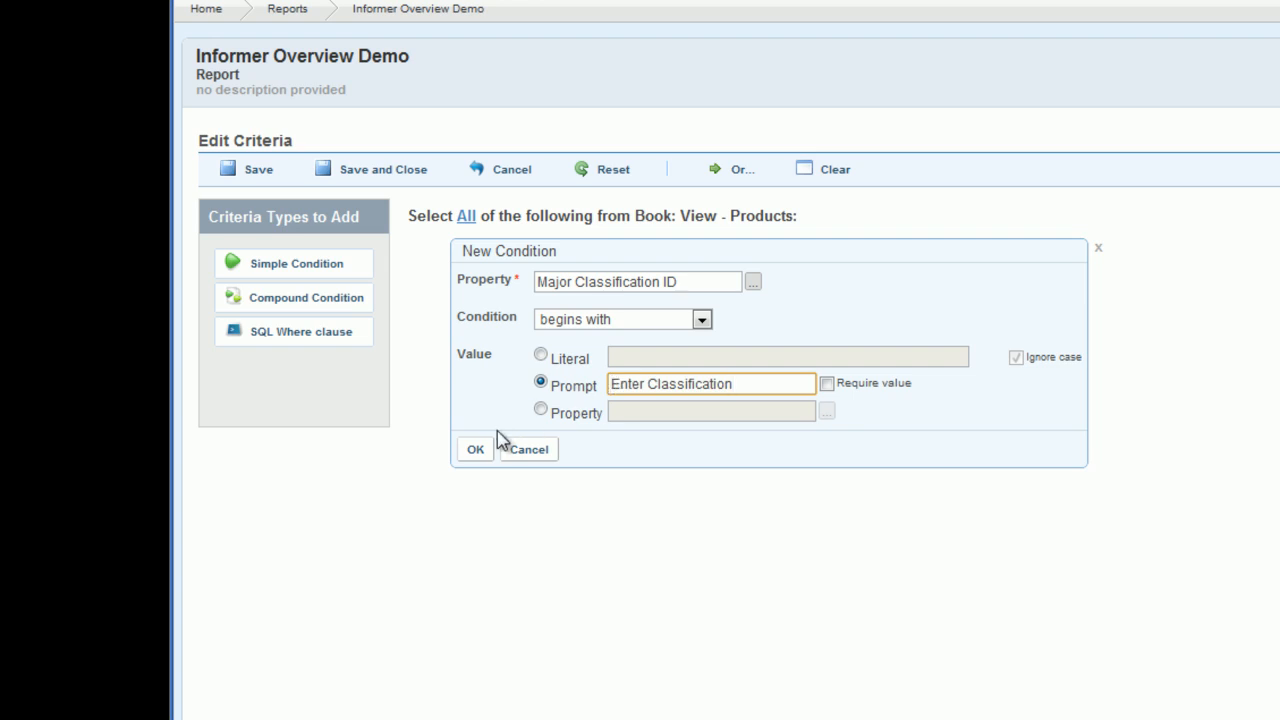
click(475, 449)
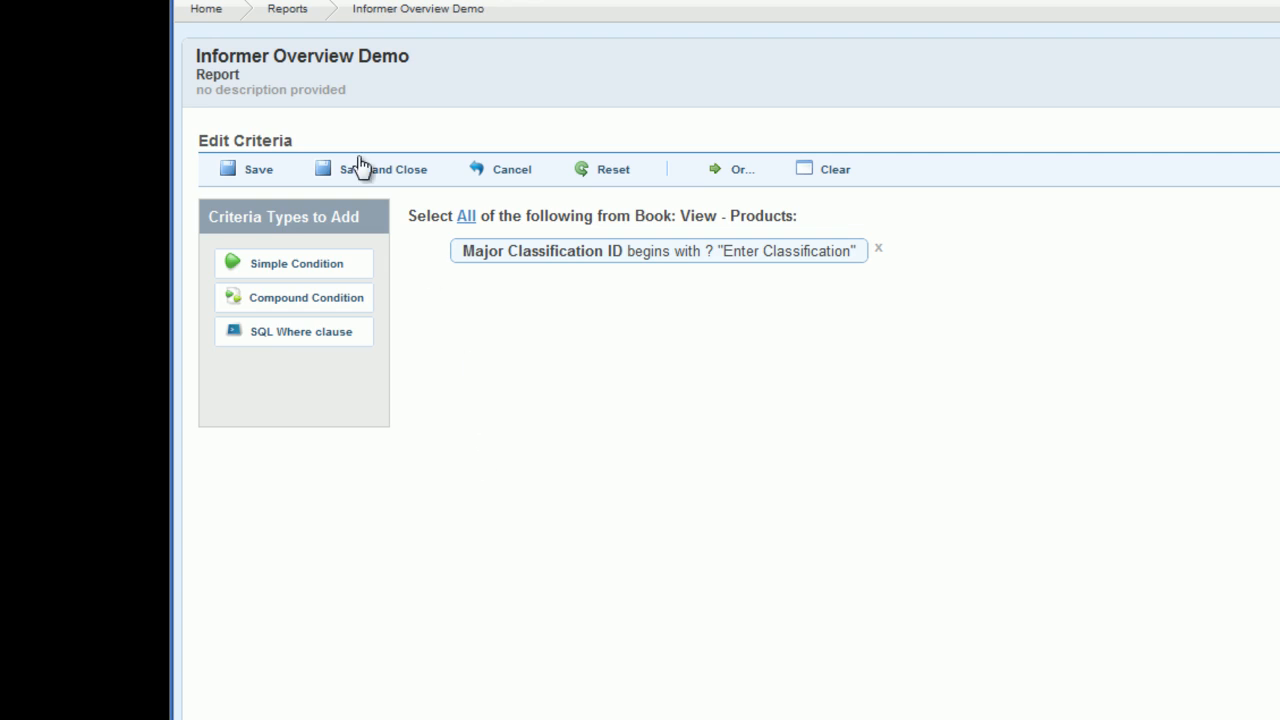
Step: Add a second simple condition on the Inventory On Hand Quantity property from the Inventory fields
click(298, 262)
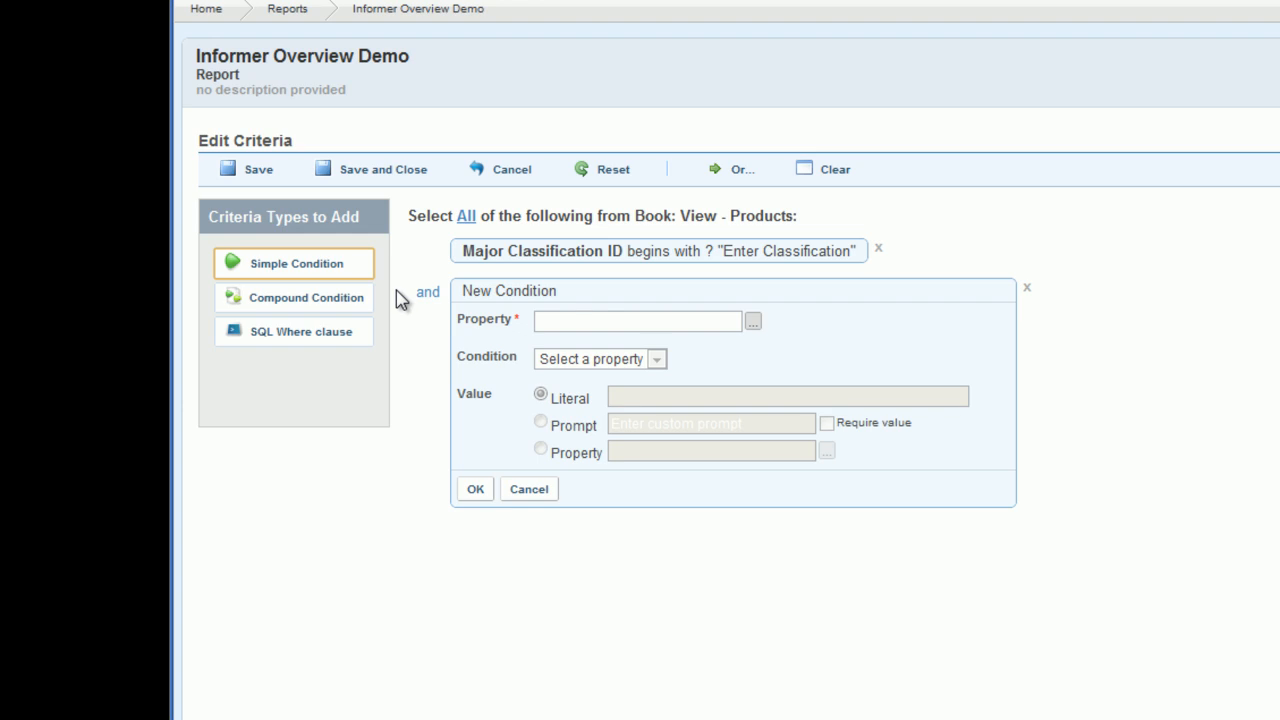
click(753, 321)
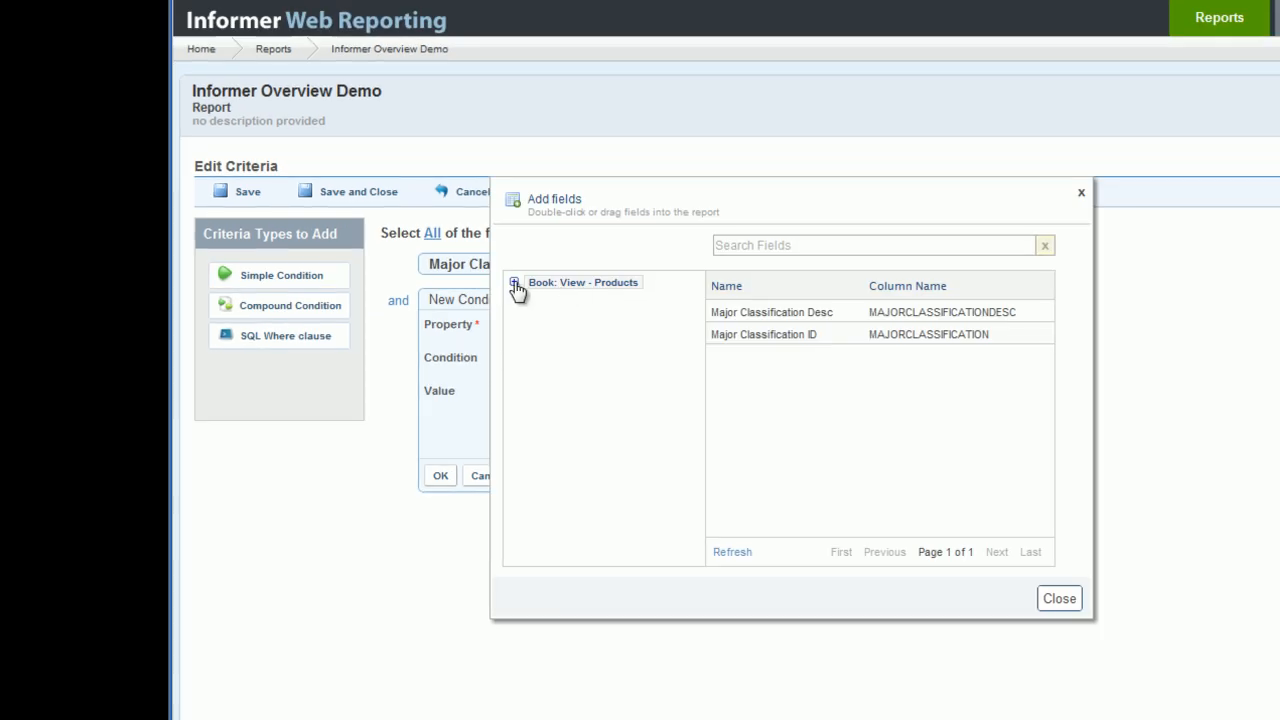
click(515, 284)
click(556, 307)
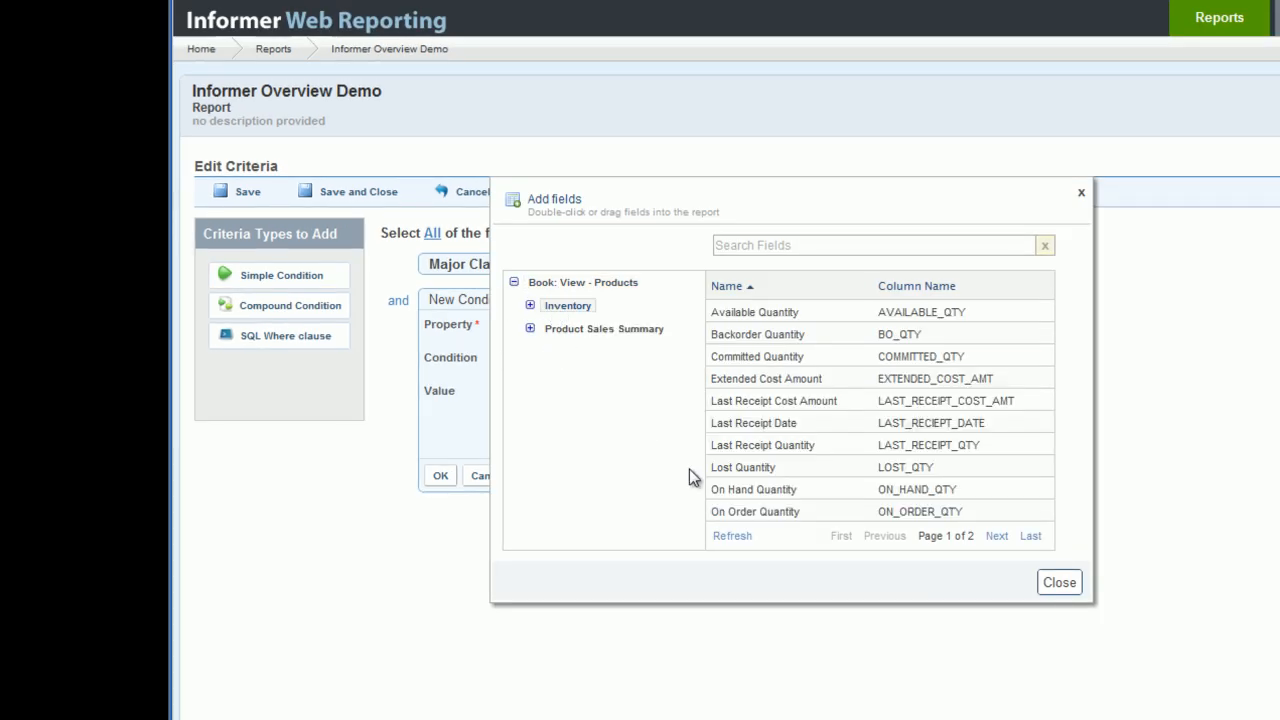
double_click(907, 491)
Step: Set the condition to is more than literal 0, confirm it, and save and close the criteria
click(609, 360)
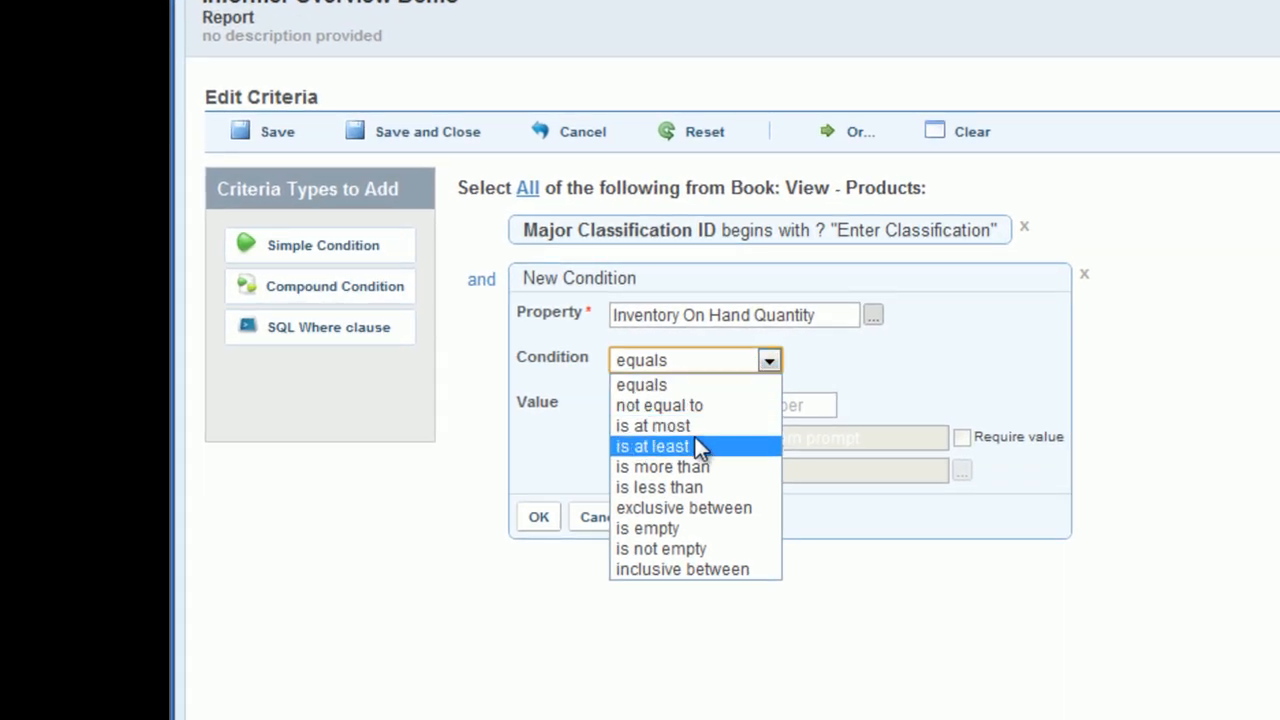
click(679, 462)
click(713, 406)
text(0)
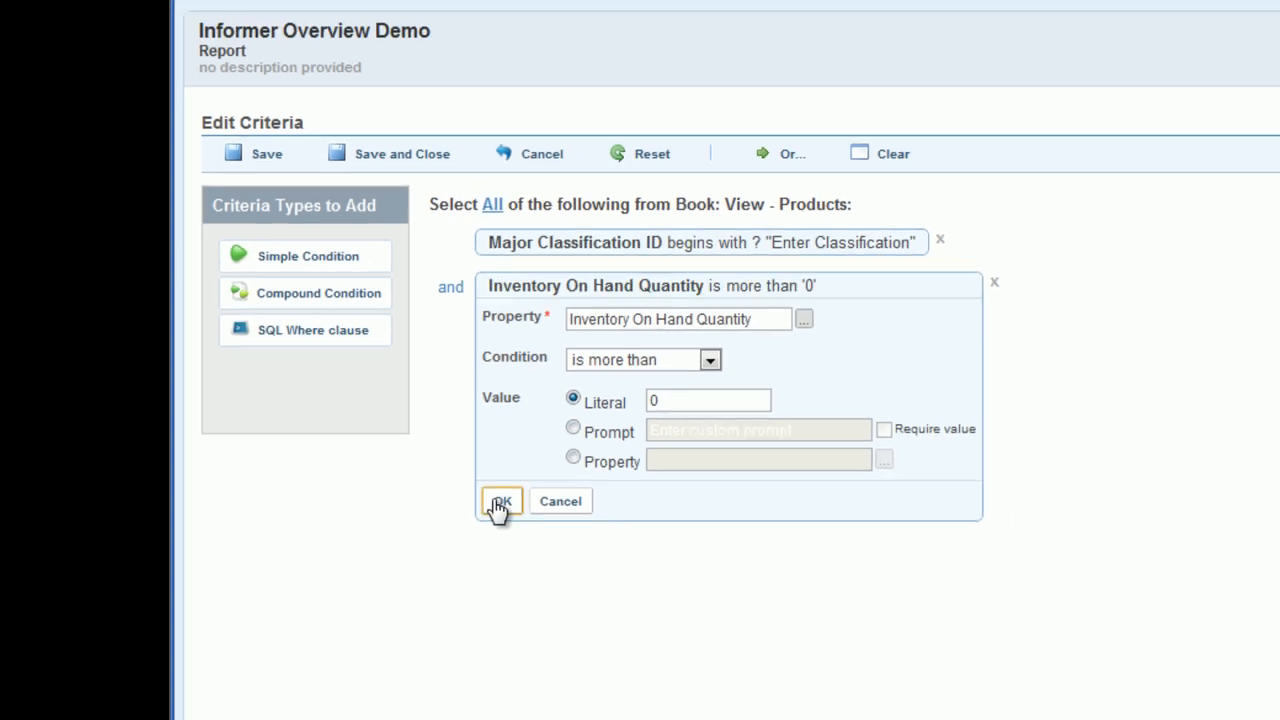
click(532, 518)
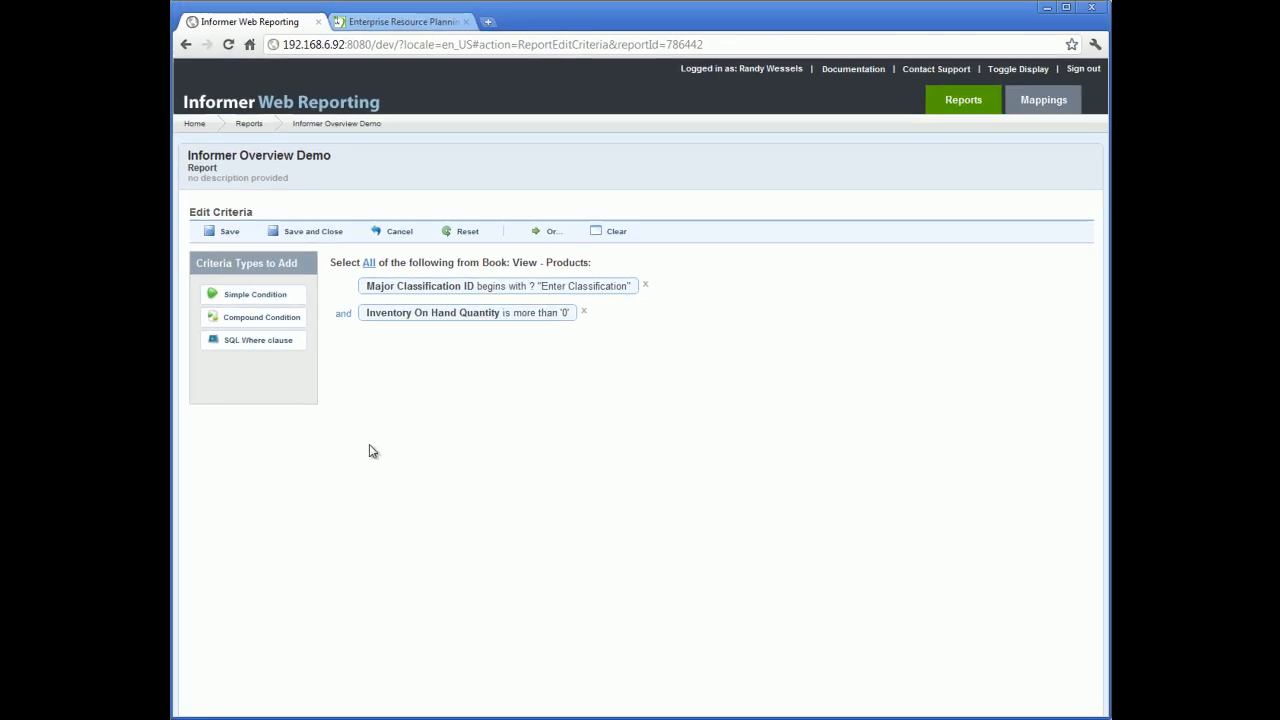
click(306, 233)
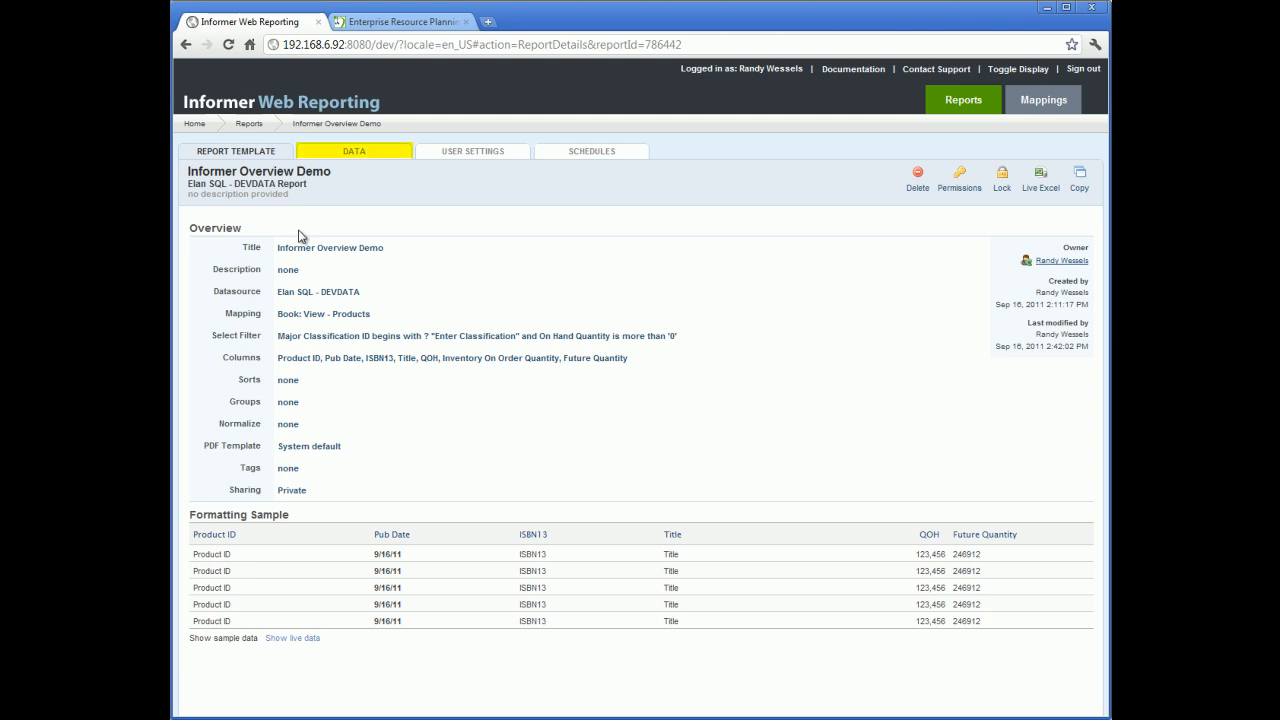
Step: Run the report from the Data view, launching it with the classification prompt left blank
click(351, 154)
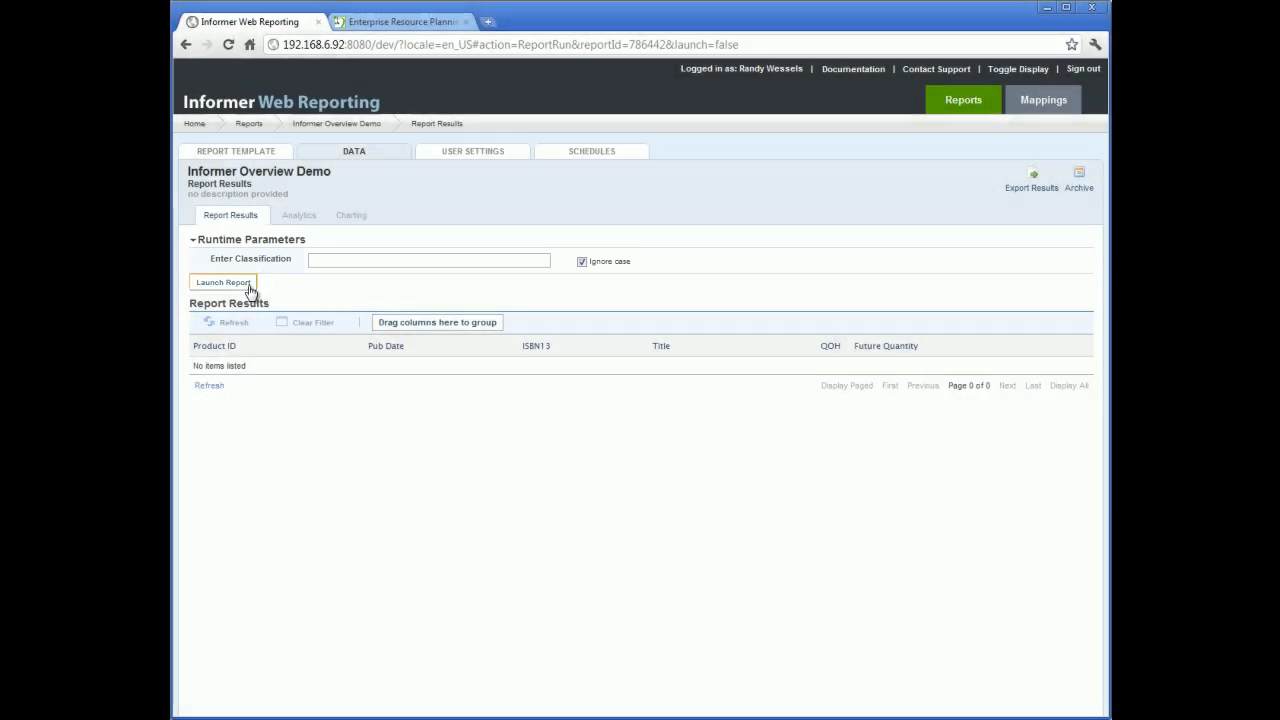
click(249, 287)
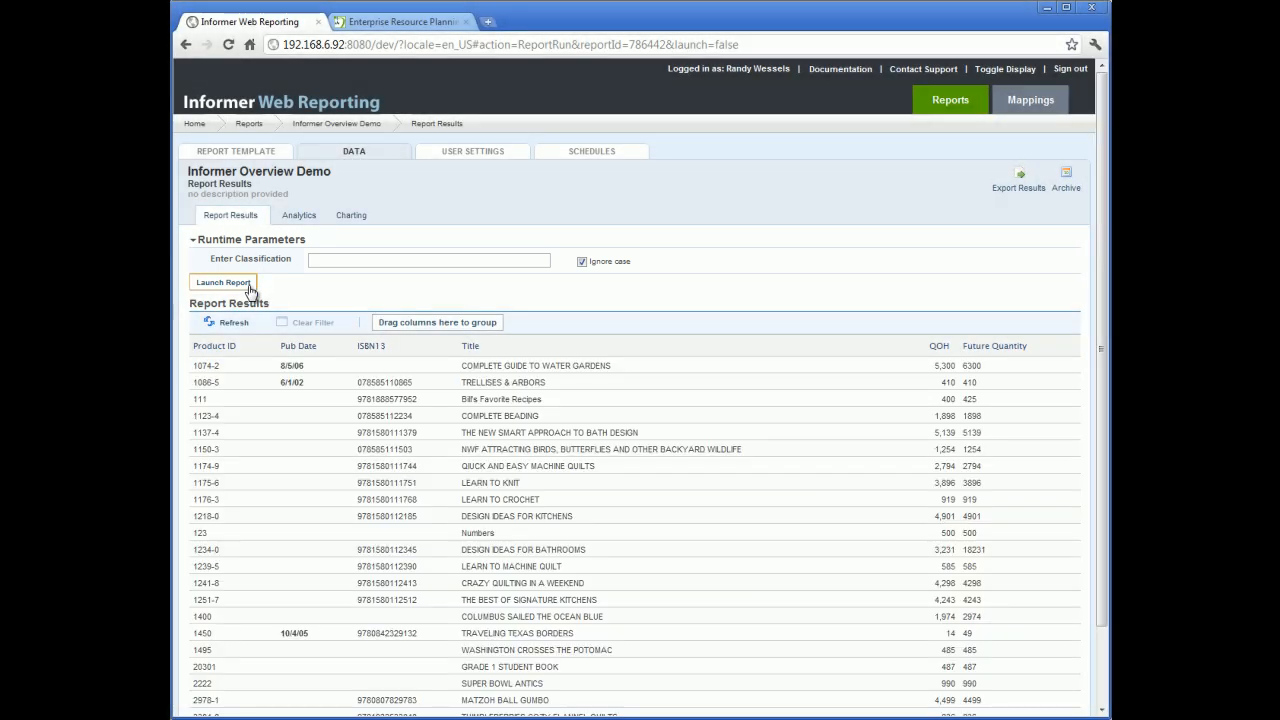